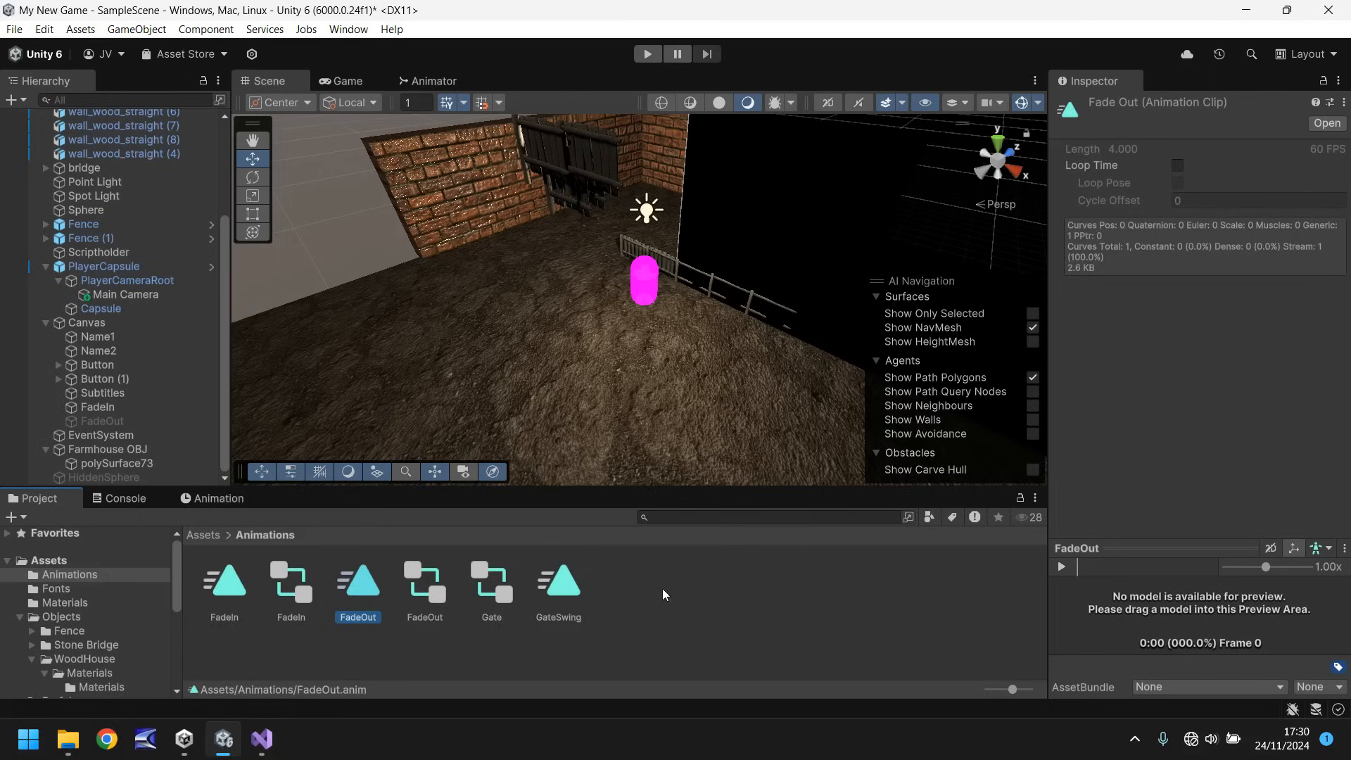
Create a folder named Audio in the project's Assets folder and open it.
left_click(49, 560)
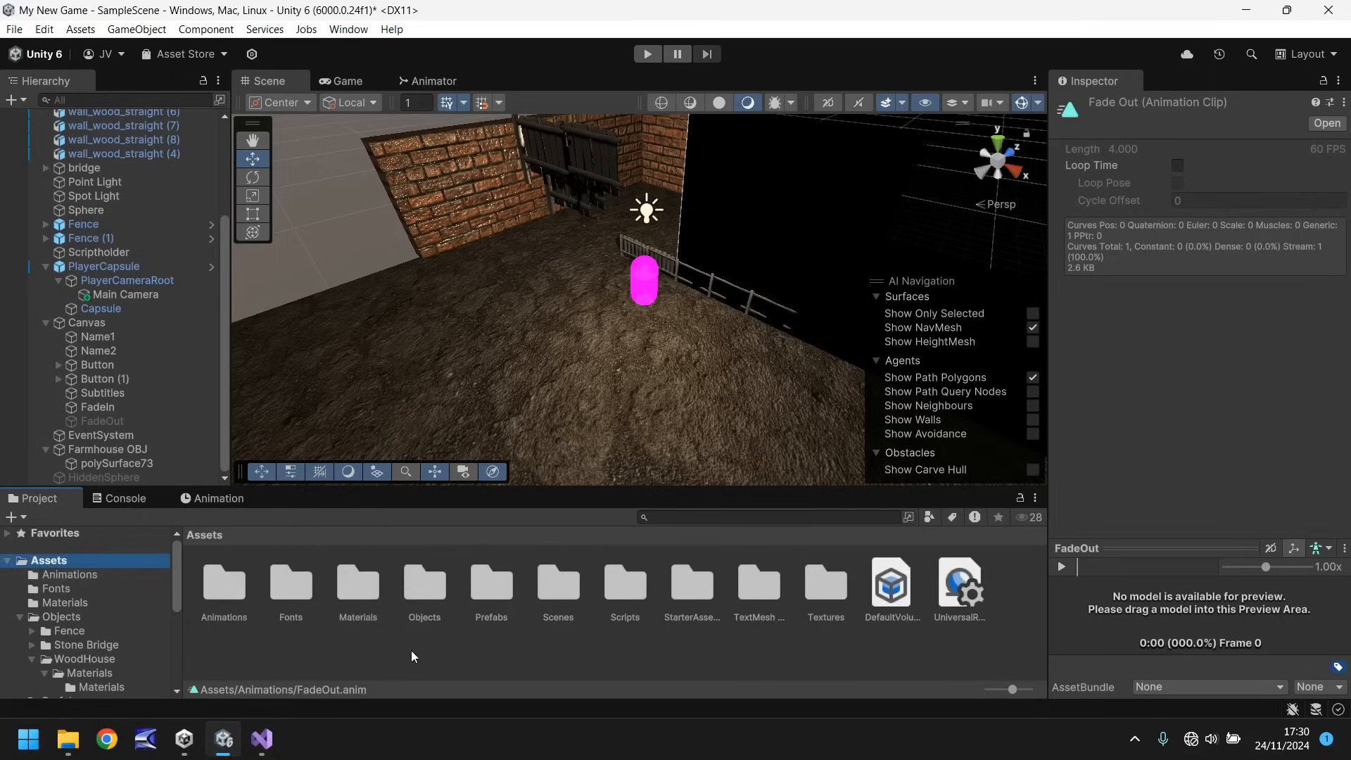
right_click(497, 649)
mouse_move(695, 184)
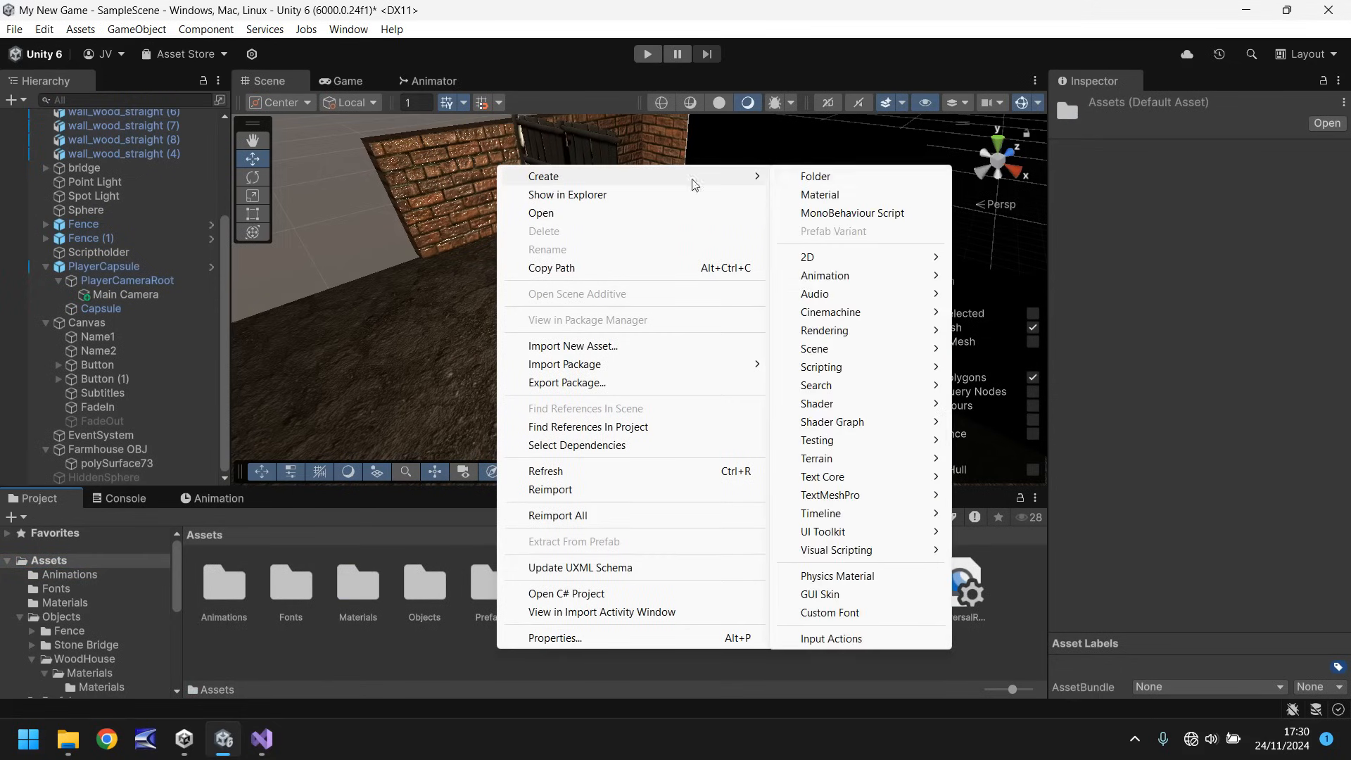
left_click(829, 179)
type("Audio")
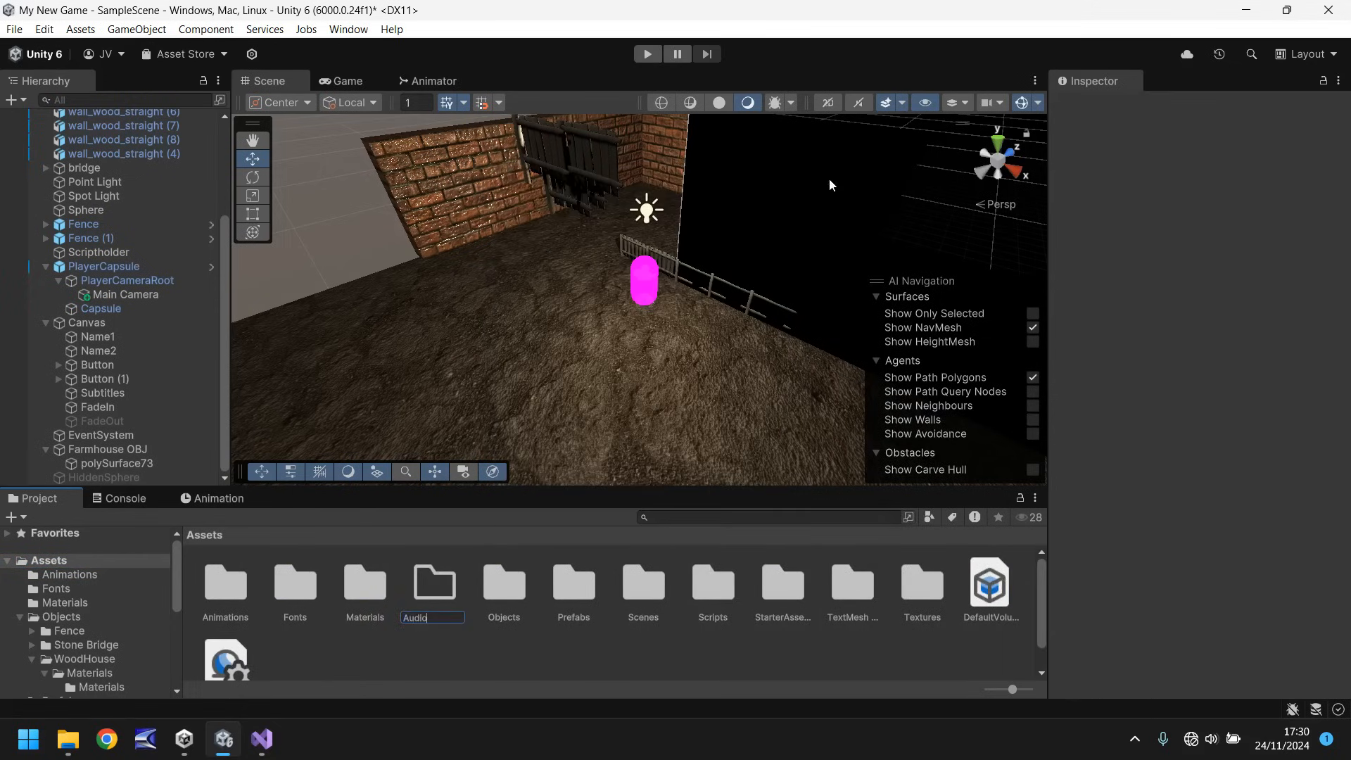
key("Return")
key("Return")
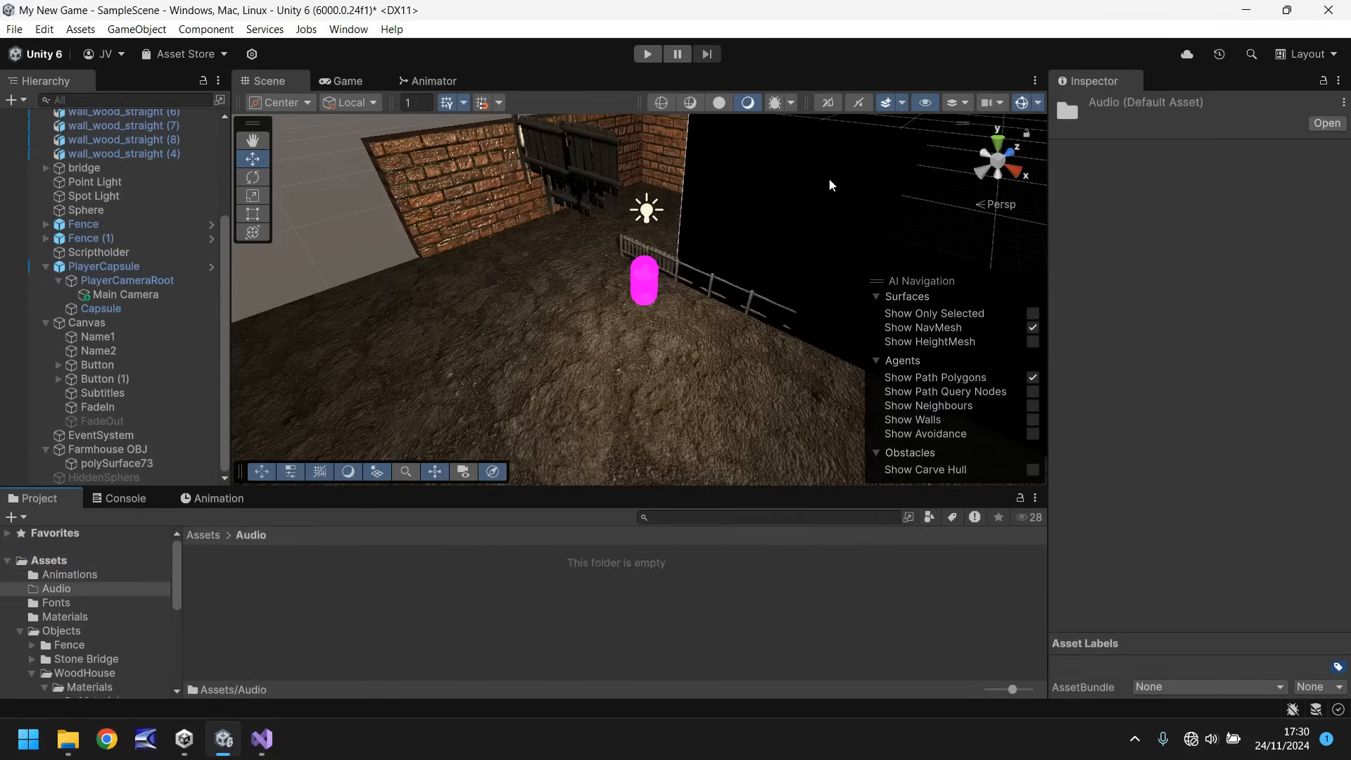
Create a Music folder inside Audio and import the Overworld audio file into it from the Tutorial 15 folder.
right_click(338, 591)
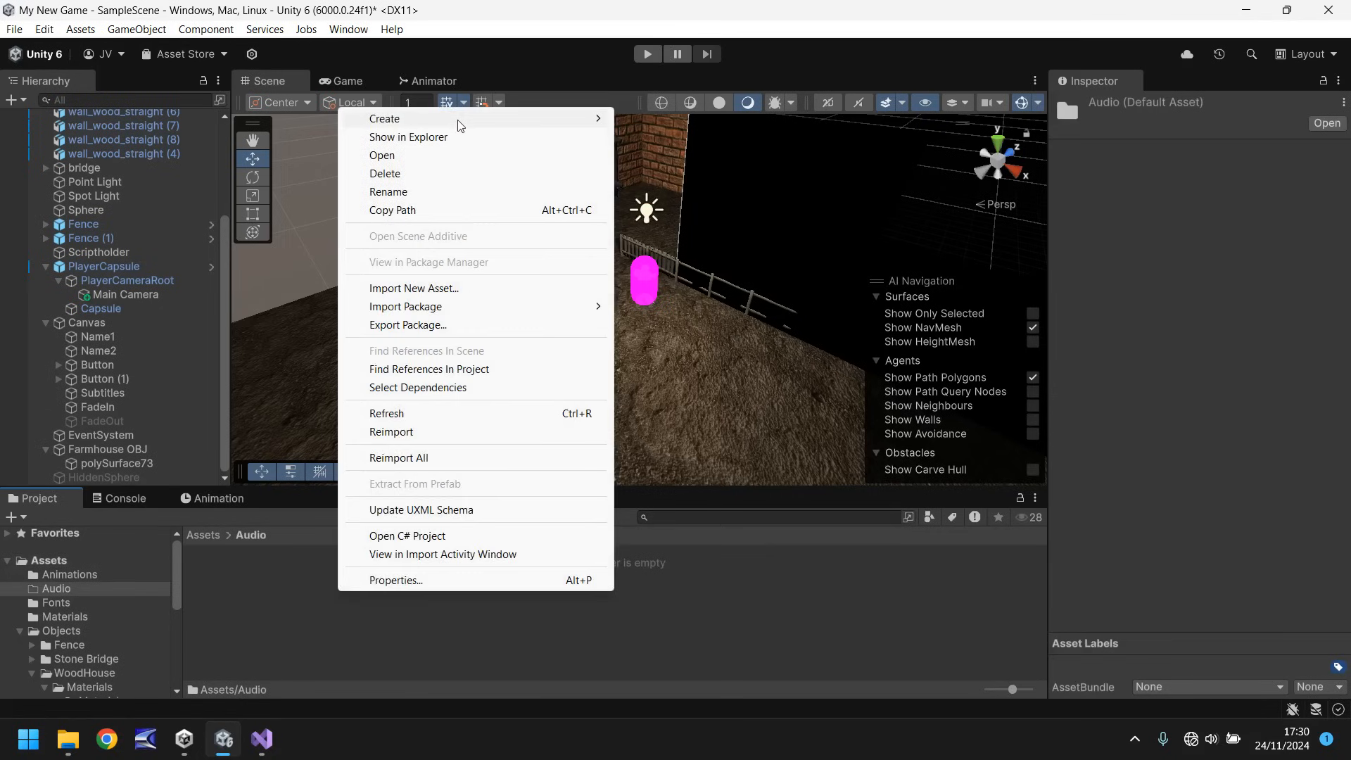
mouse_move(459, 116)
left_click(682, 121)
type("Music")
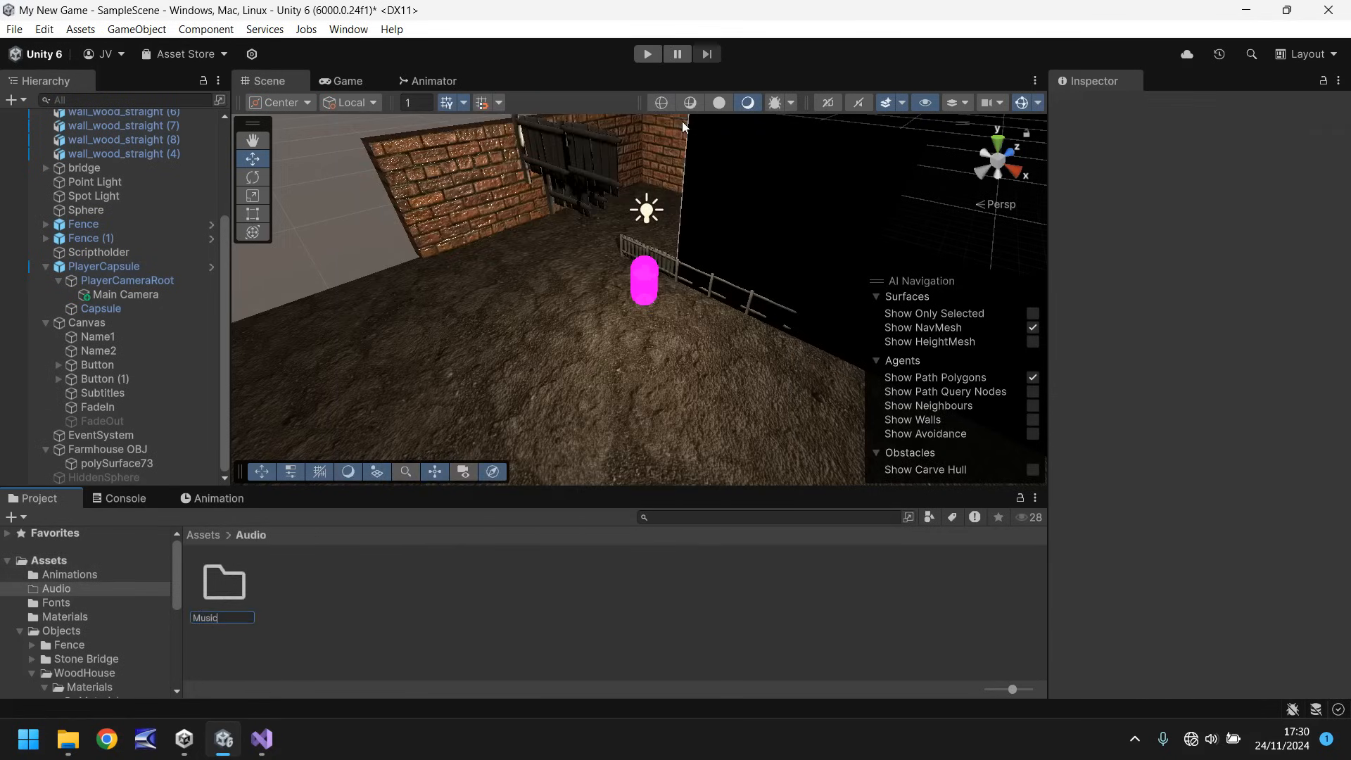
key("Return")
key("Return")
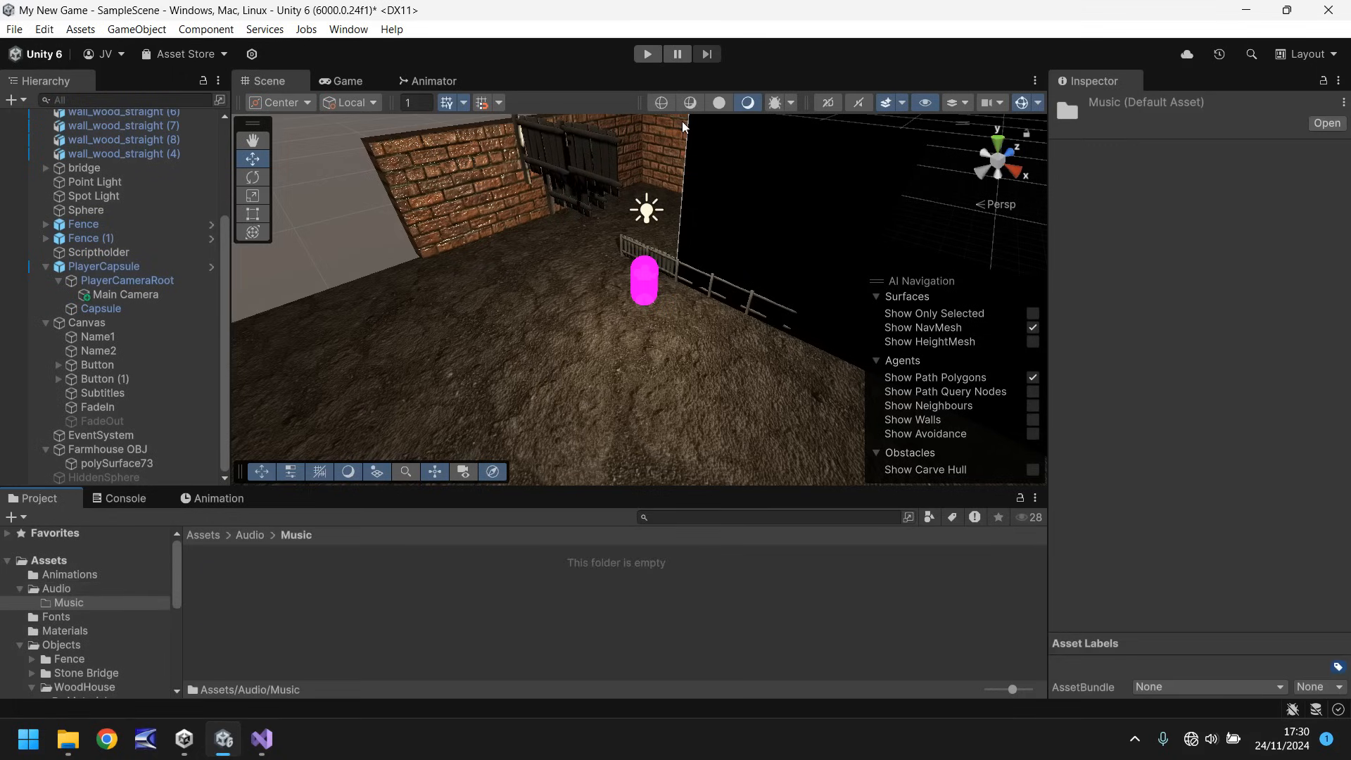
left_click(79, 743)
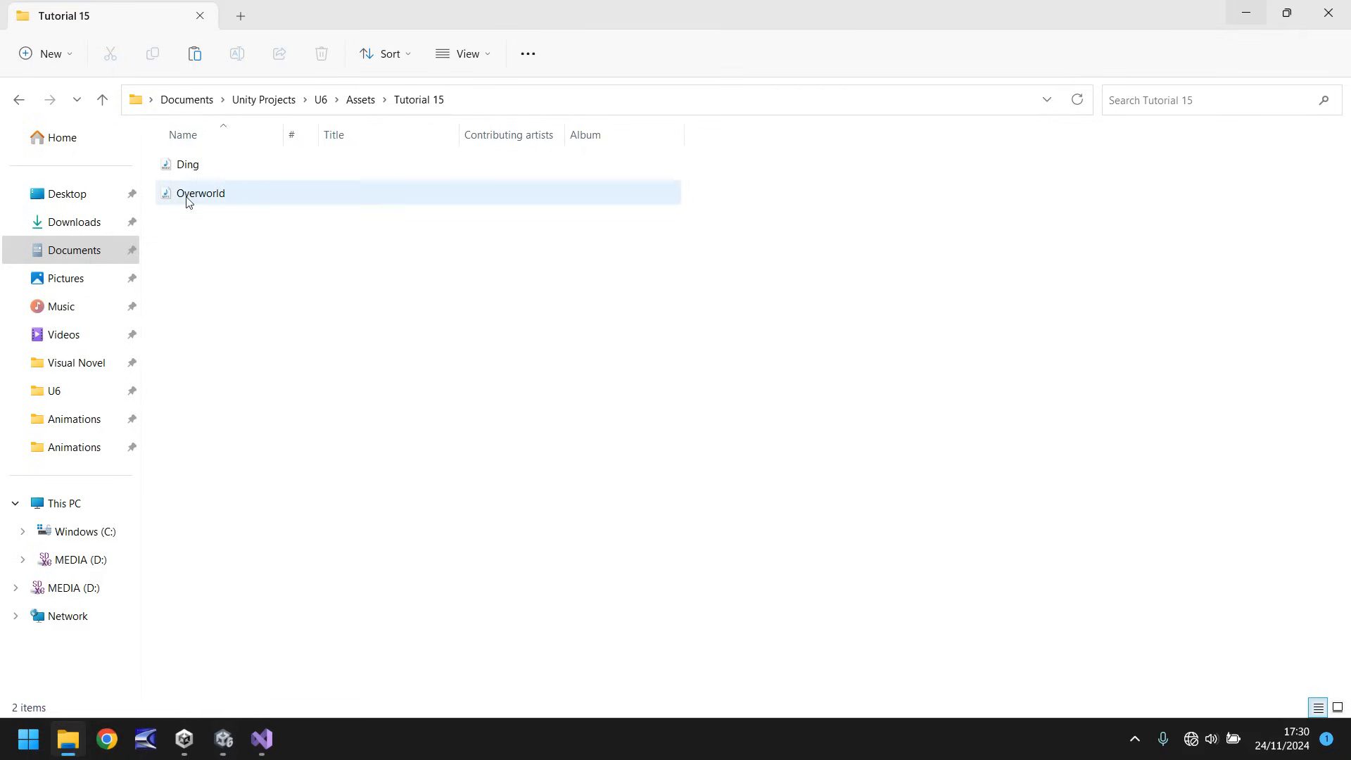
left_click_drag(189, 202, 326, 625)
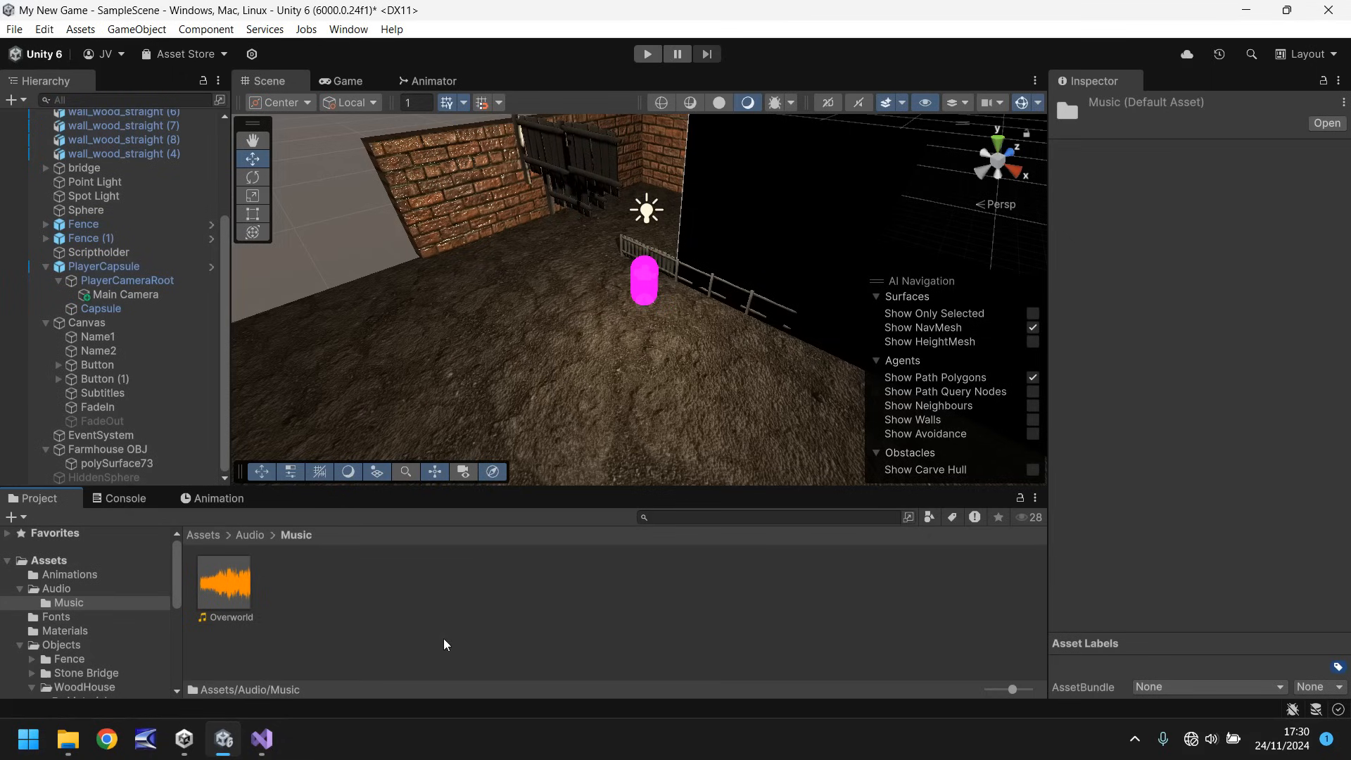
Create an empty game object named BGM and attach the Overworld clip to it as an audio source.
left_click(116, 252)
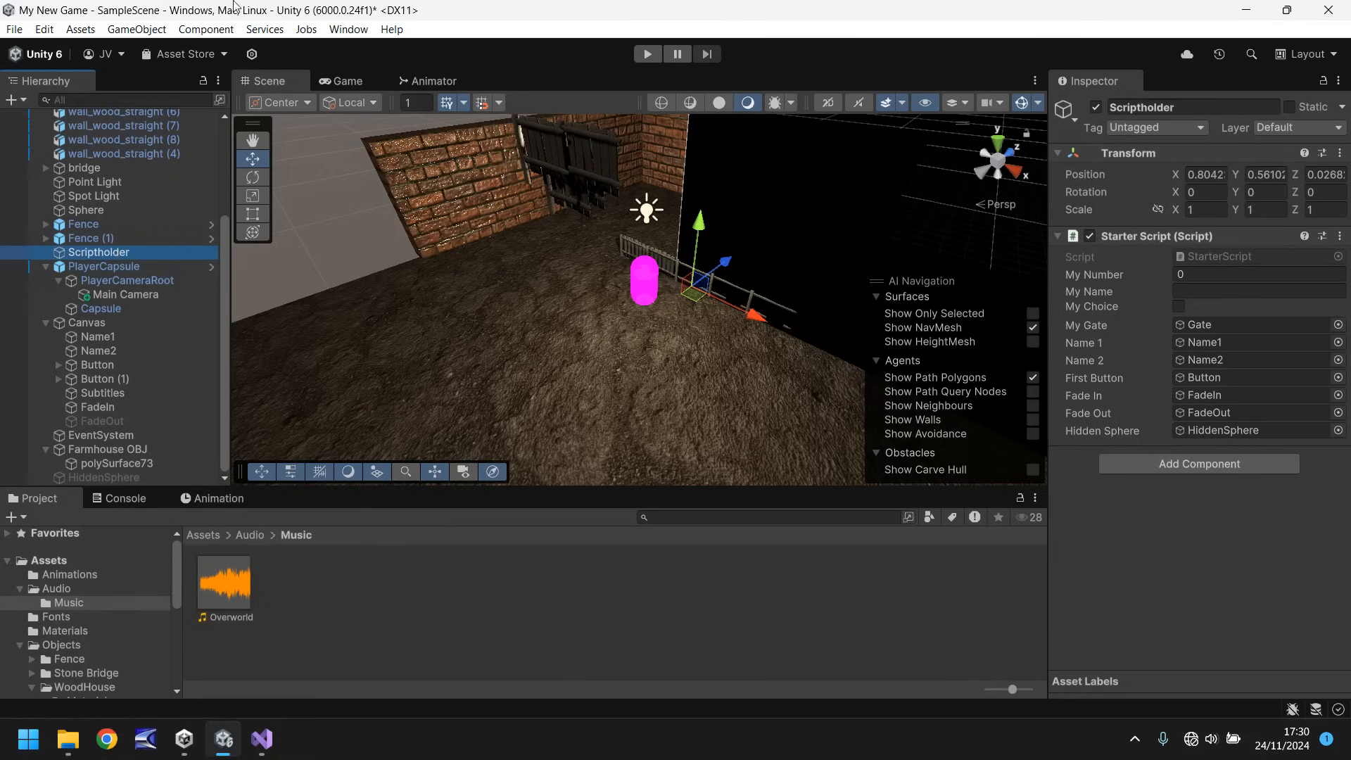
left_click(126, 33)
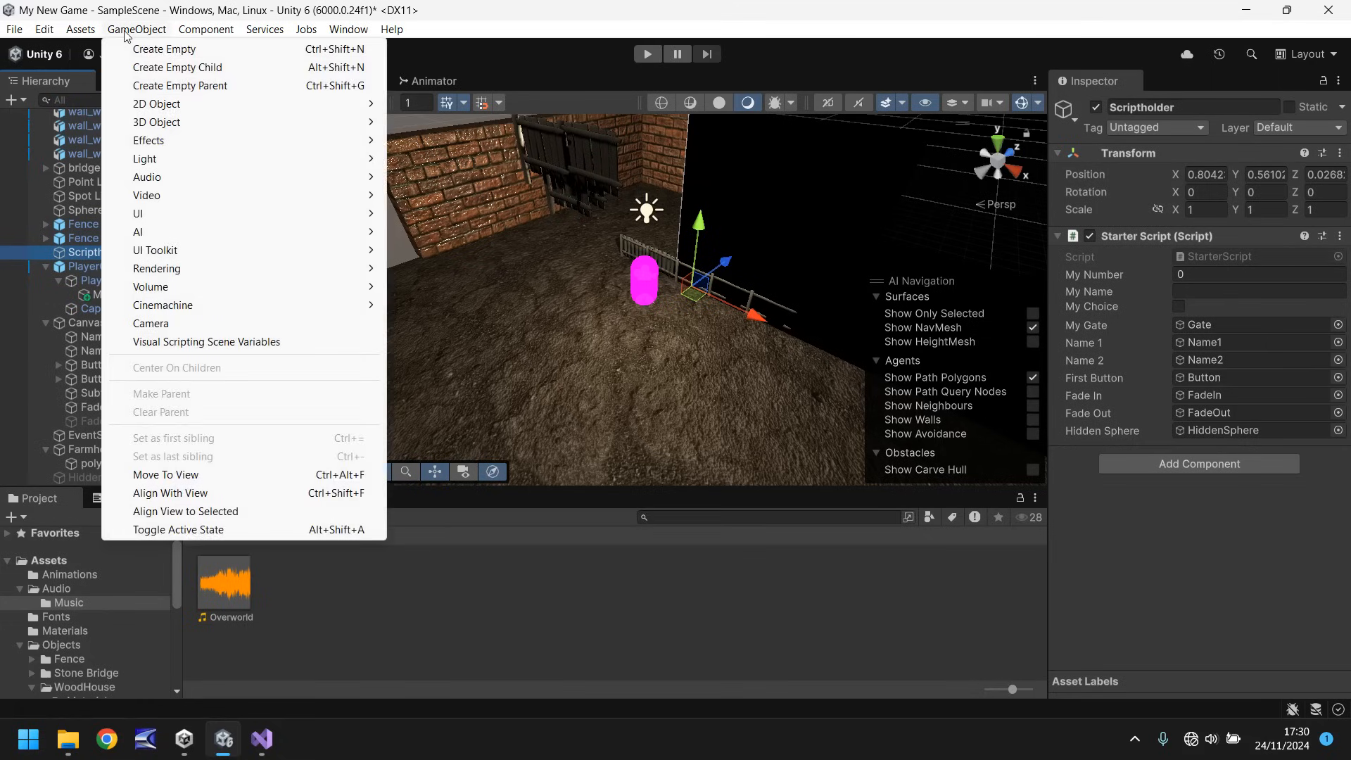
left_click(172, 49)
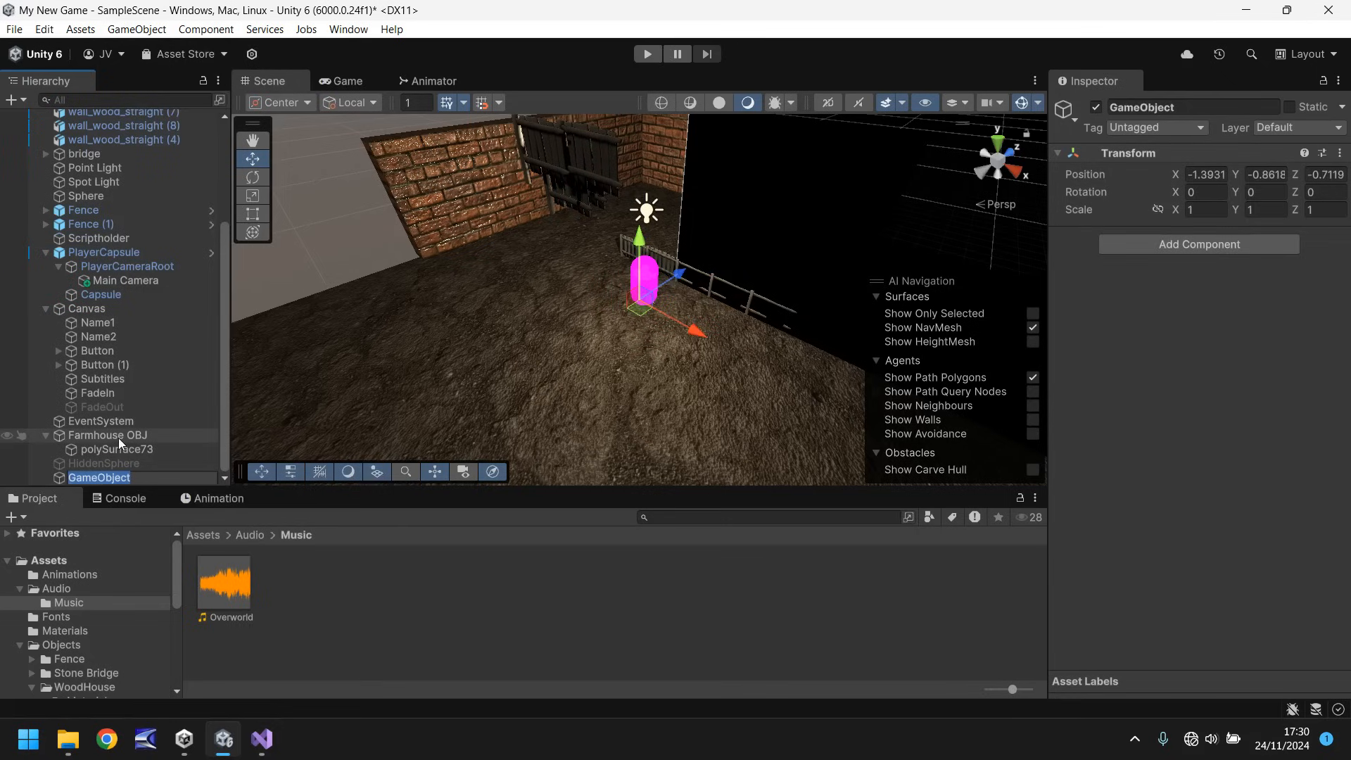
type("BGM")
key("Return")
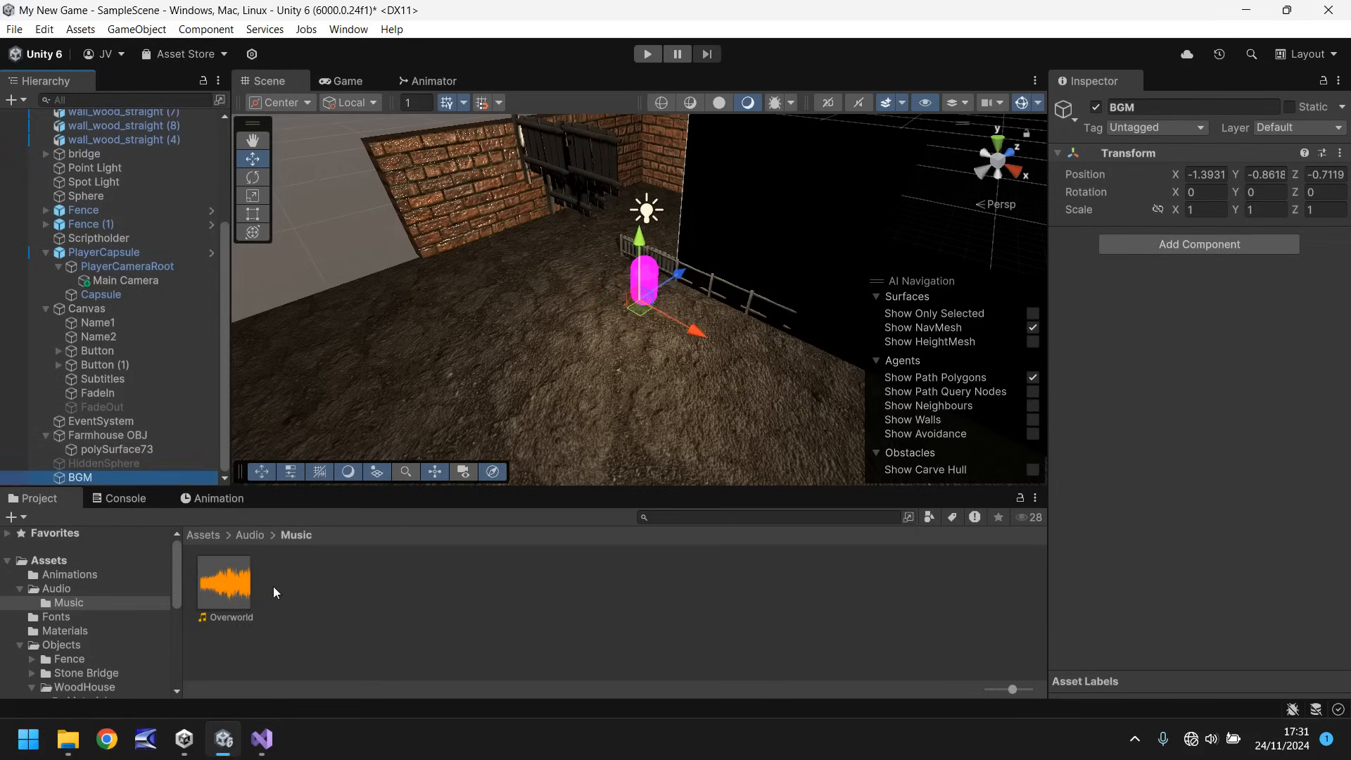
left_click_drag(222, 564, 78, 482)
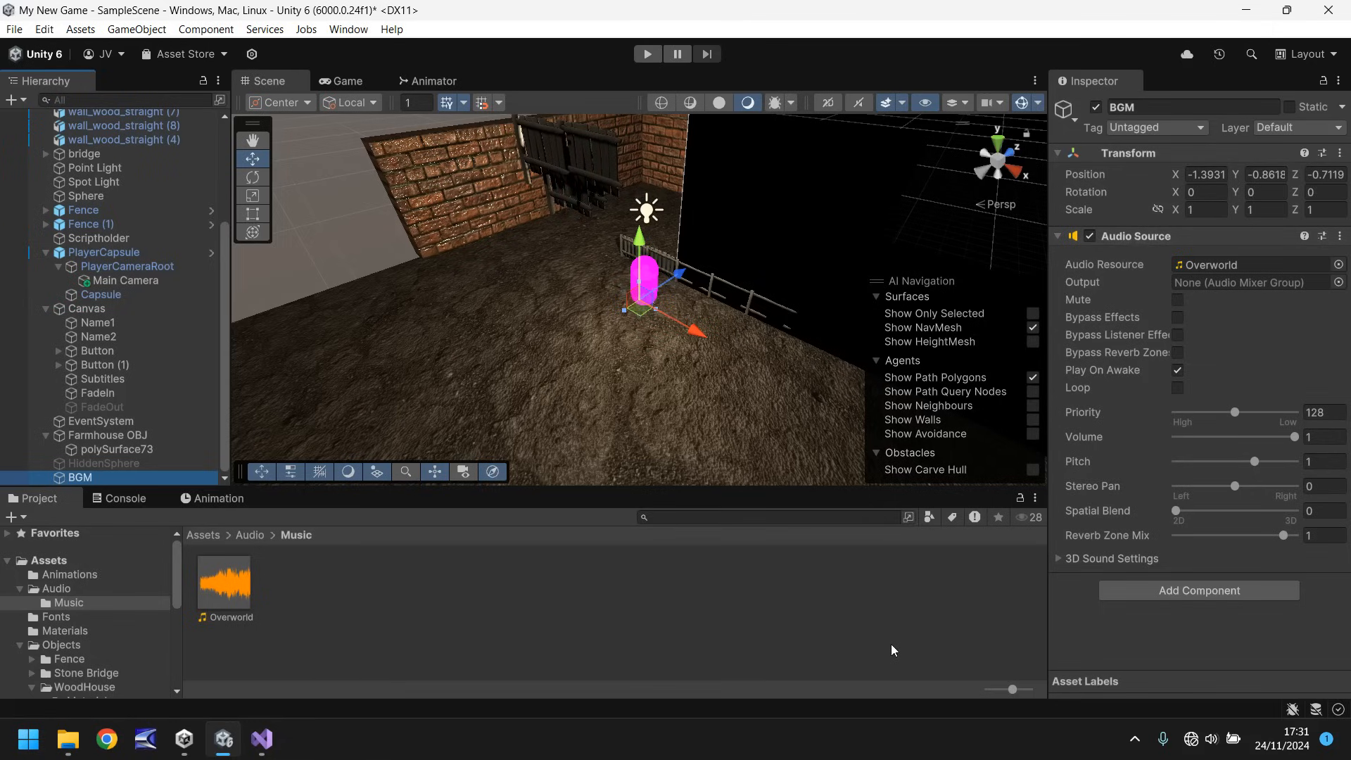
Play-test the scene to hear the background music, trying a volume of about 0.093 and varying the pitch, and stop the game.
left_click(649, 55)
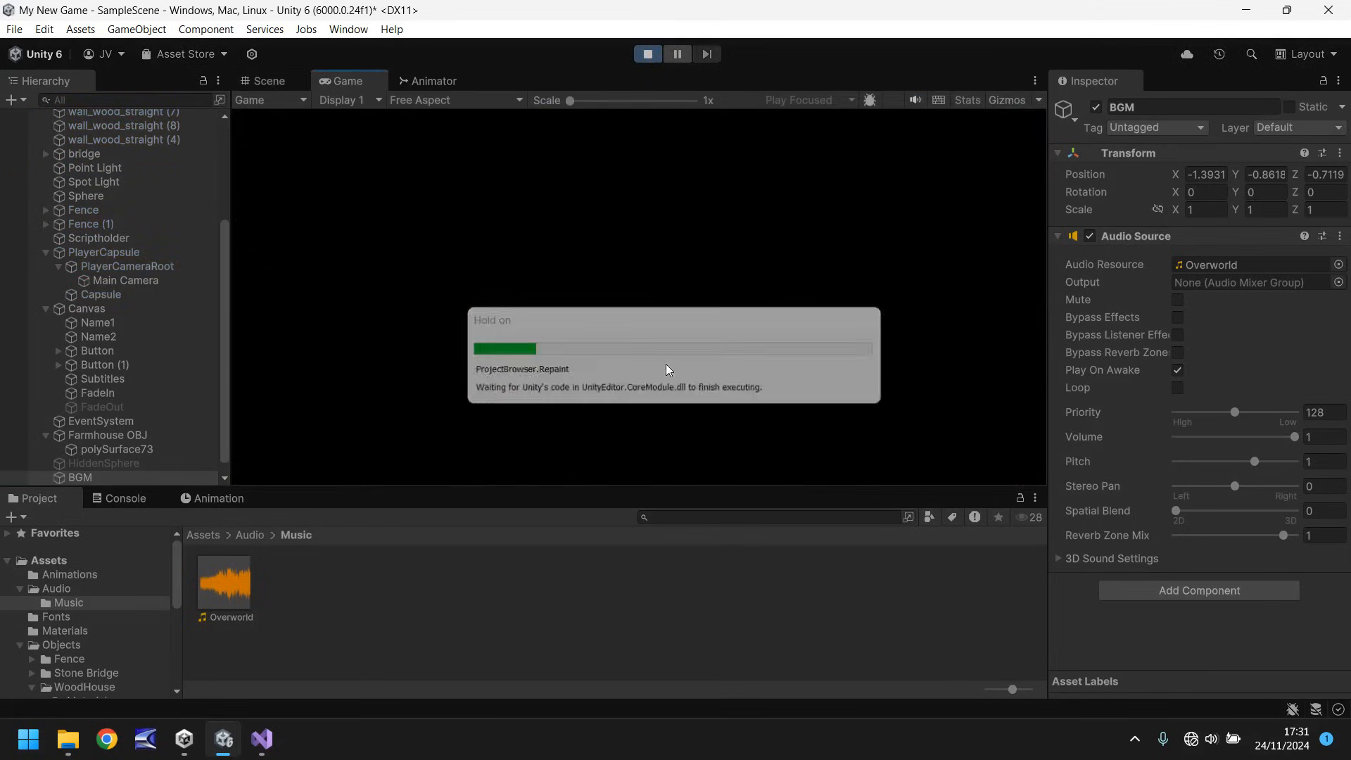
left_click(664, 364)
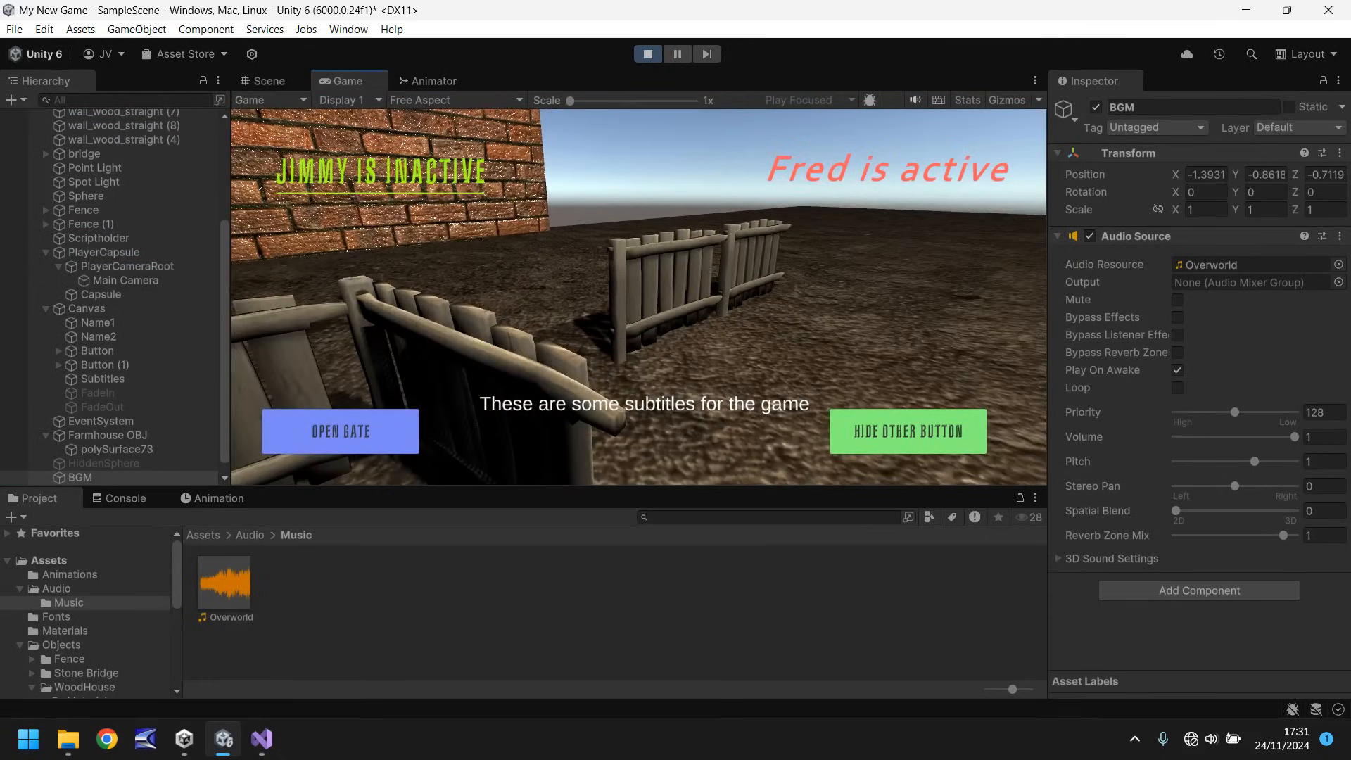
key("Escape")
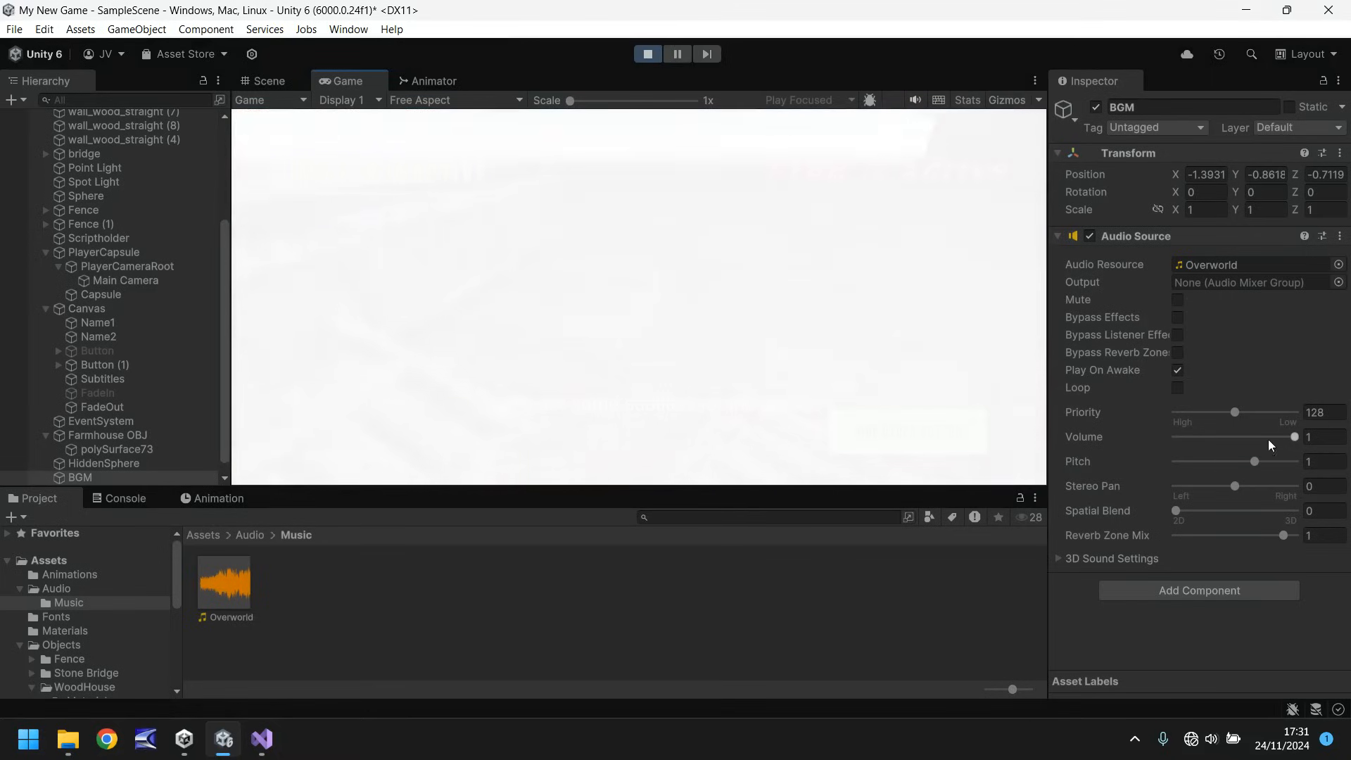
left_click_drag(1297, 438, 1190, 442)
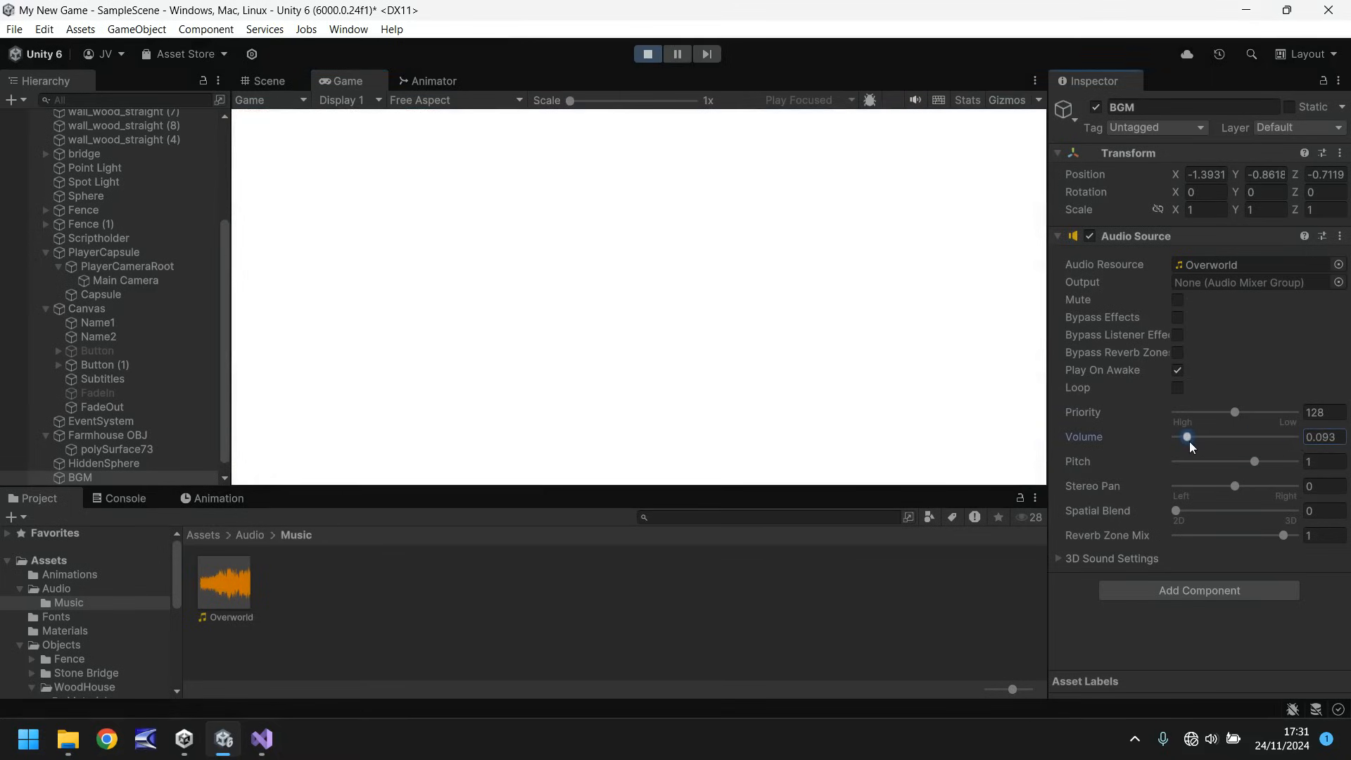
left_click_drag(1189, 438, 1270, 461)
key("ctrl+p")
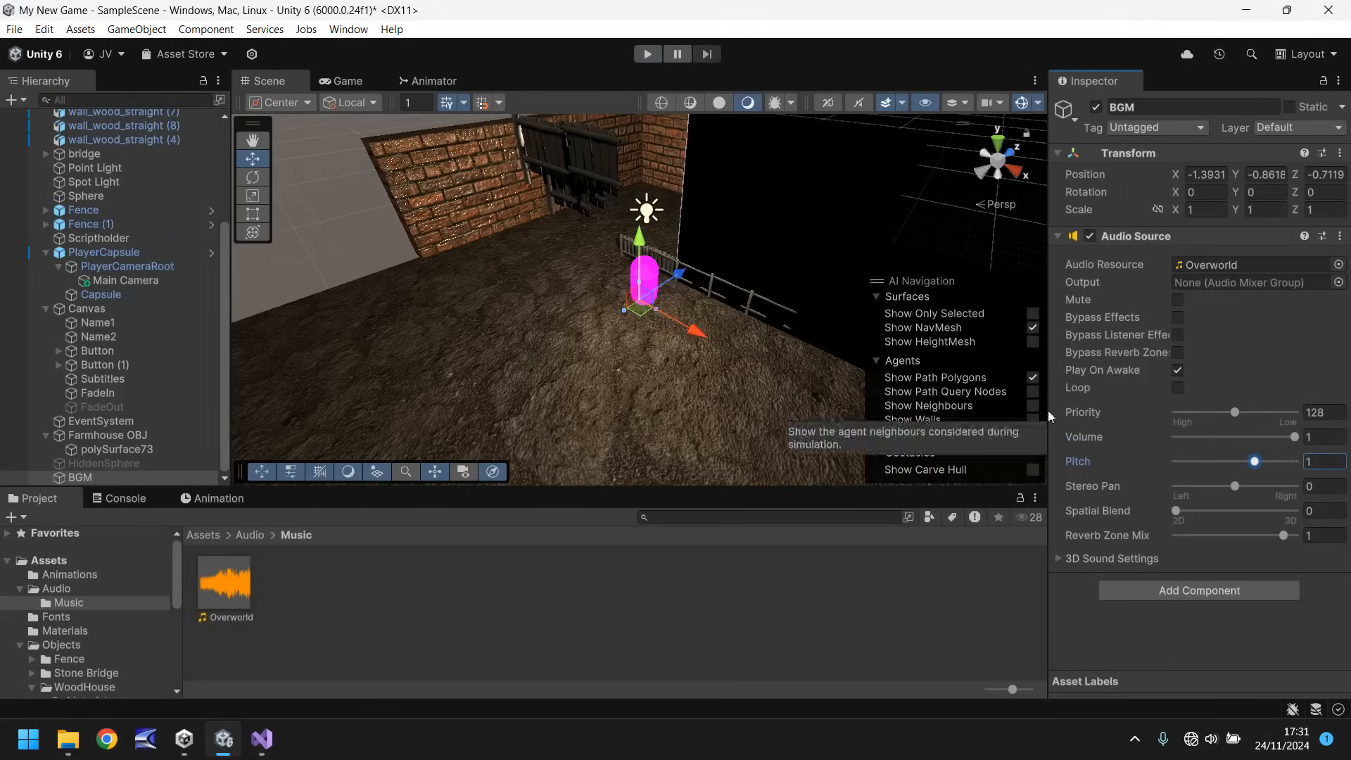
Enable looping on the BGM audio source and set its volume to about 0.141 and pitch to about 0.79.
left_click(1177, 388)
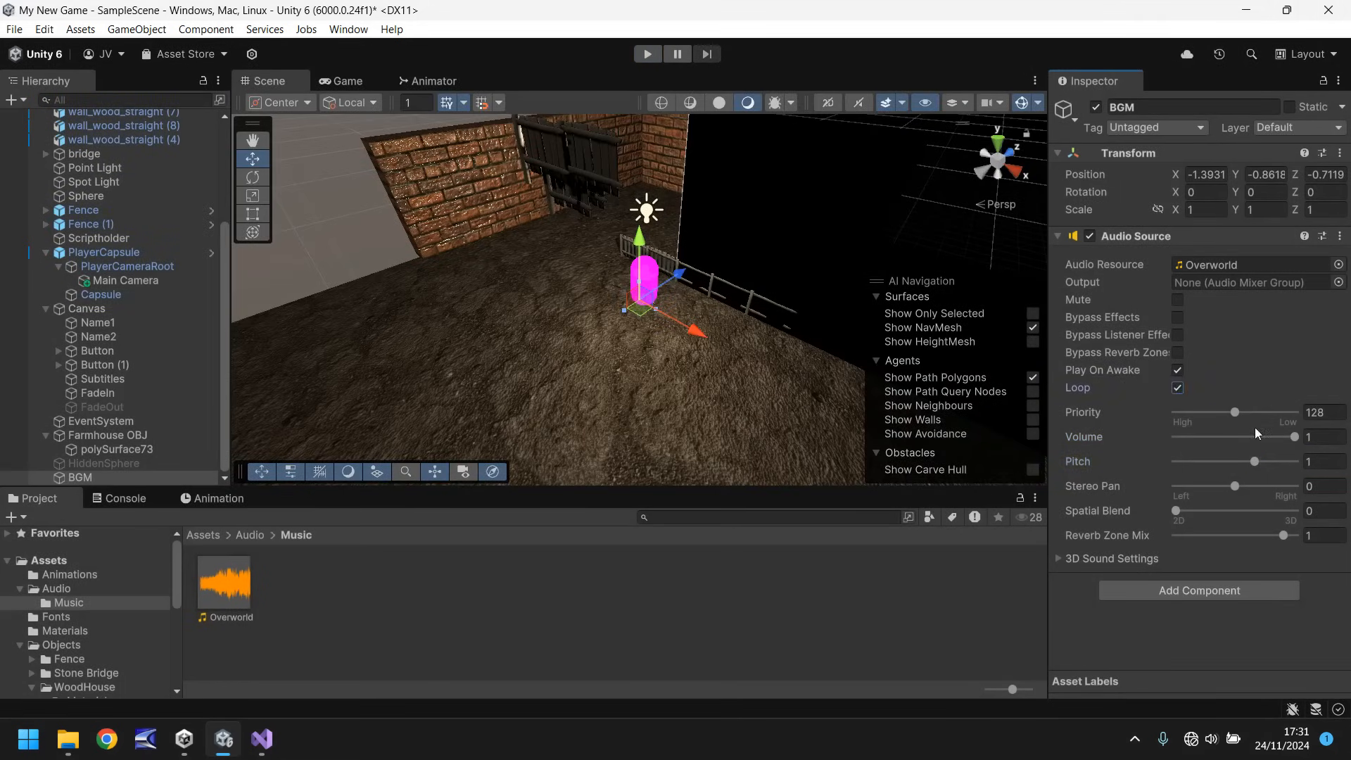
left_click_drag(1295, 438, 1252, 465)
Play-test the looping music, trying a volume of about 0.449 while the game runs, and stop the game.
left_click(647, 55)
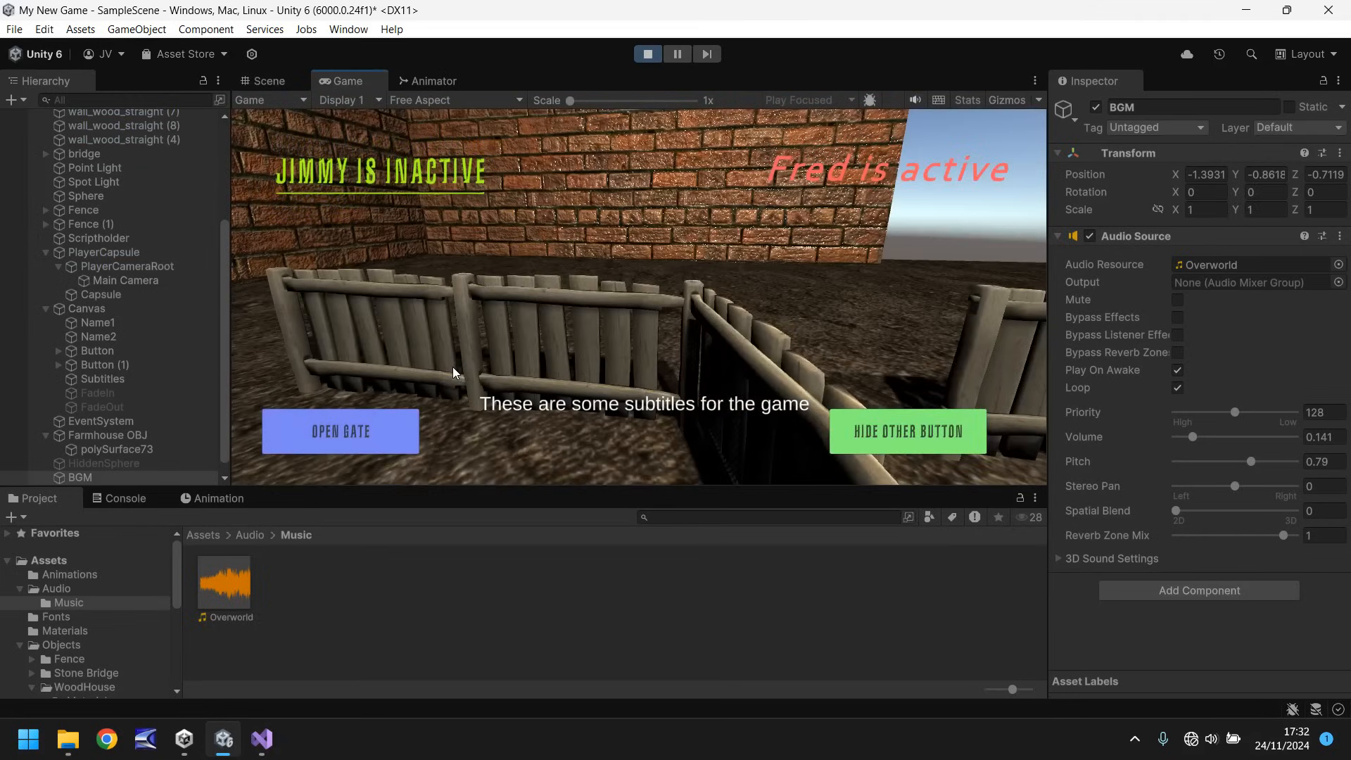
left_click_drag(1193, 437, 1229, 439)
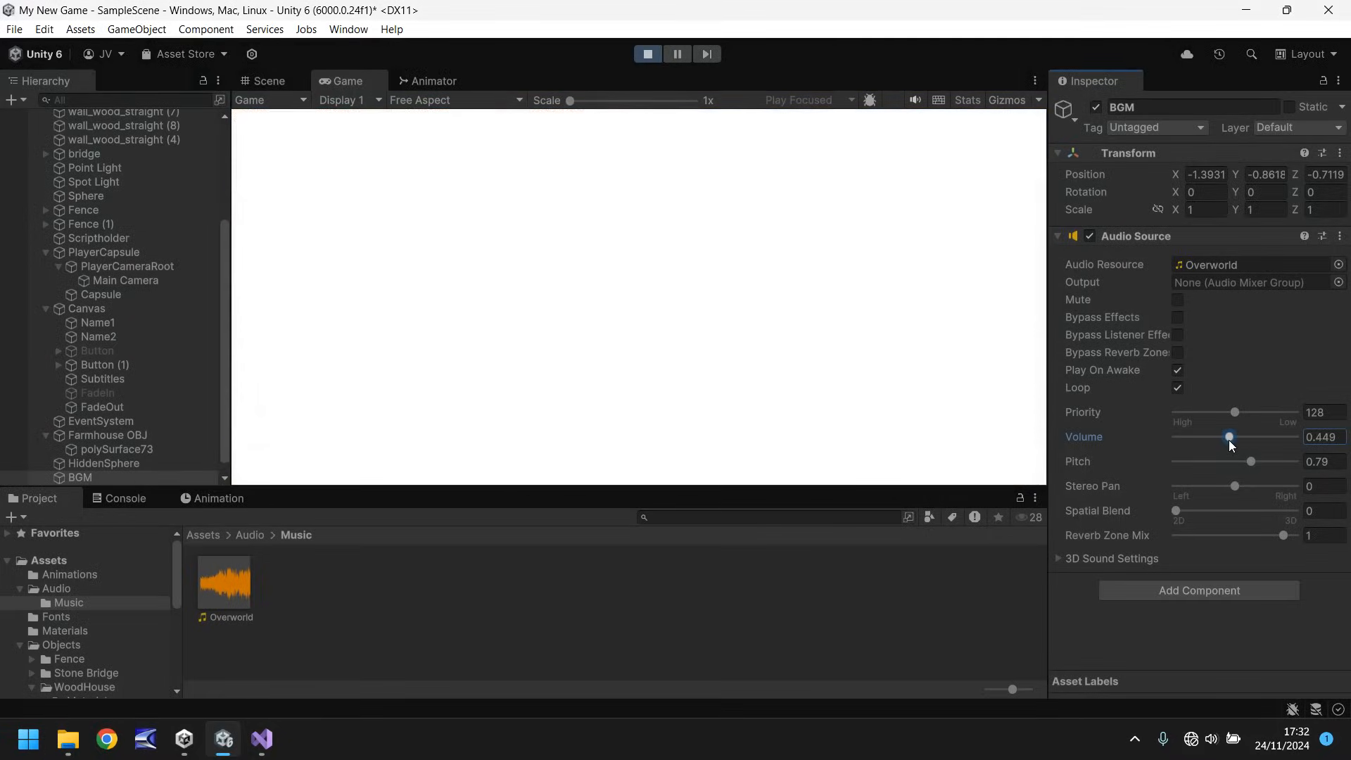
key("ctrl+p")
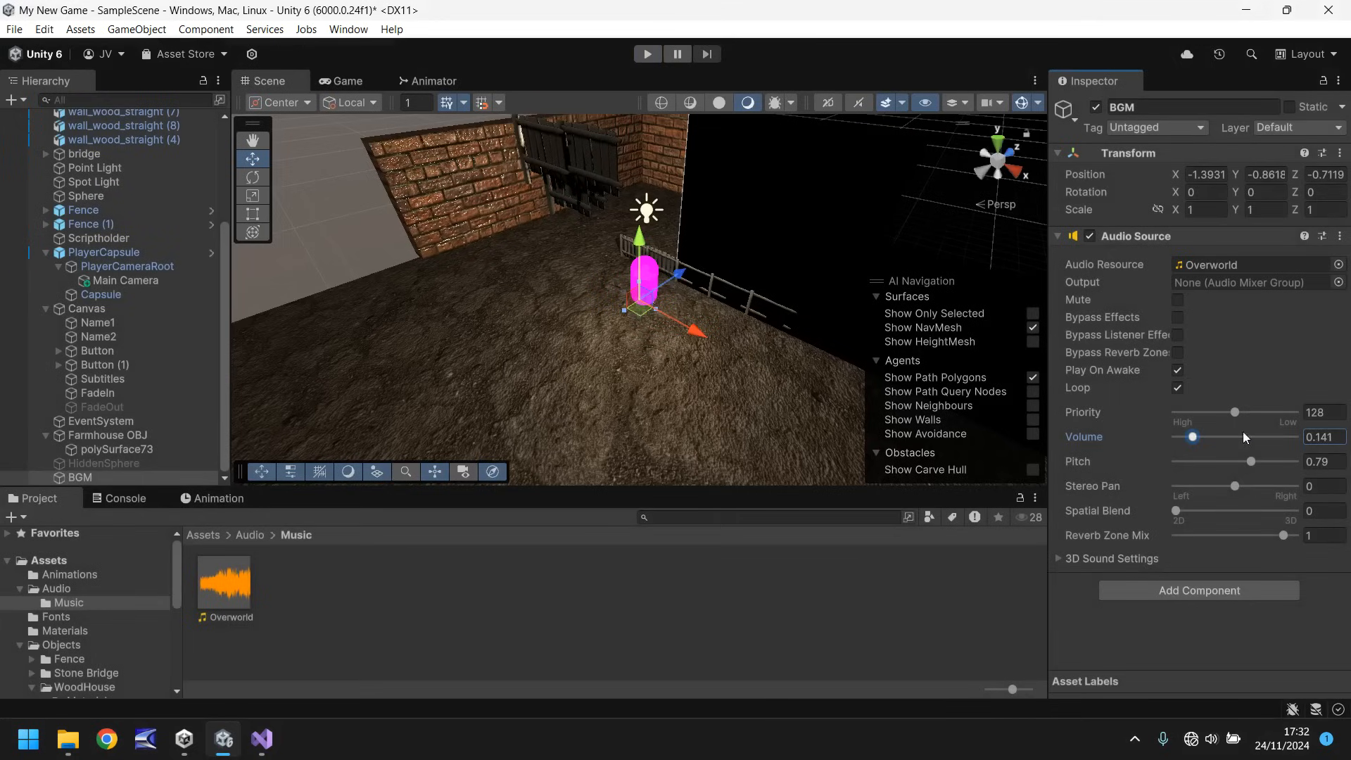
Set the BGM audio source's volume to about 0.532 and disable Play On Awake.
left_click_drag(1195, 437, 1240, 438)
left_click(1178, 370)
Play-test the scene, enabling Play On Awake and switching the BGM object off and on while it runs, and stop the game.
left_click(647, 55)
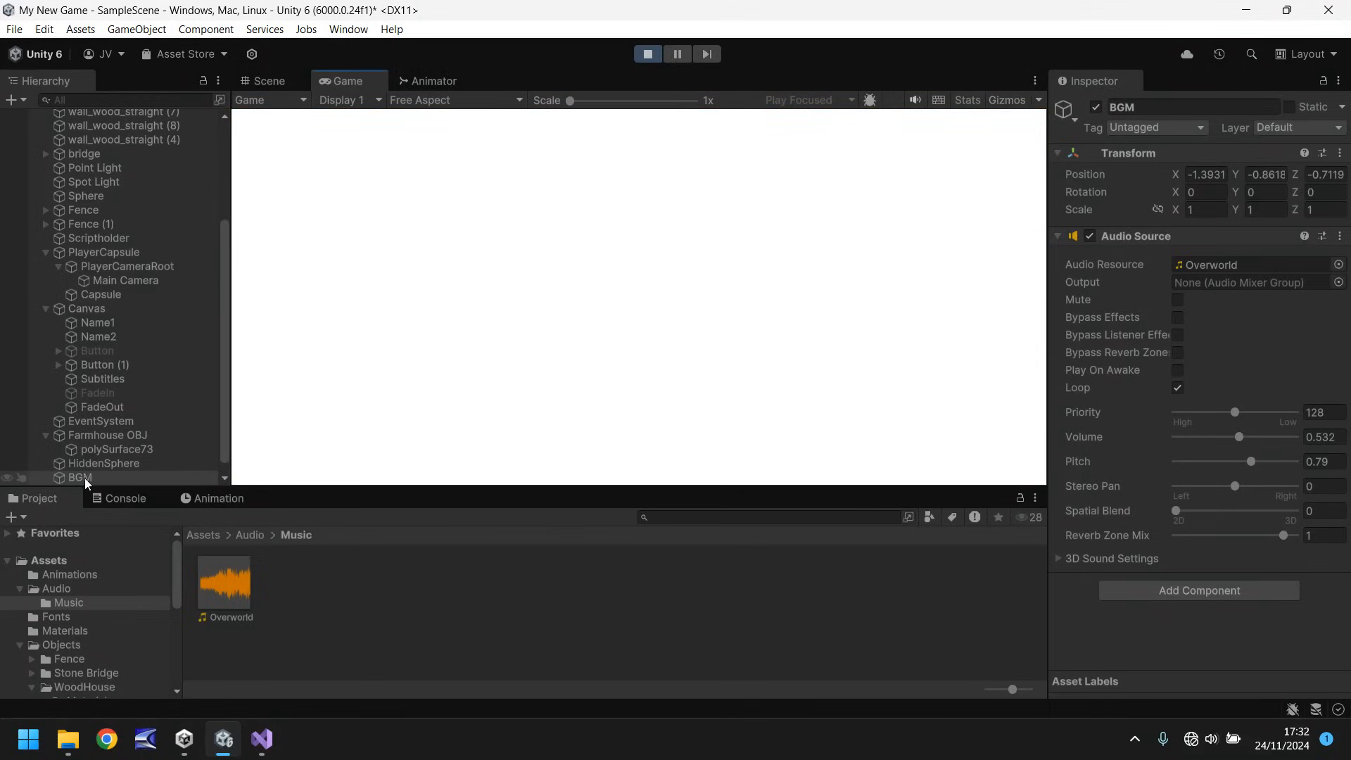
left_click(1178, 370)
left_click(1096, 107)
left_click(1096, 107)
key("ctrl+p")
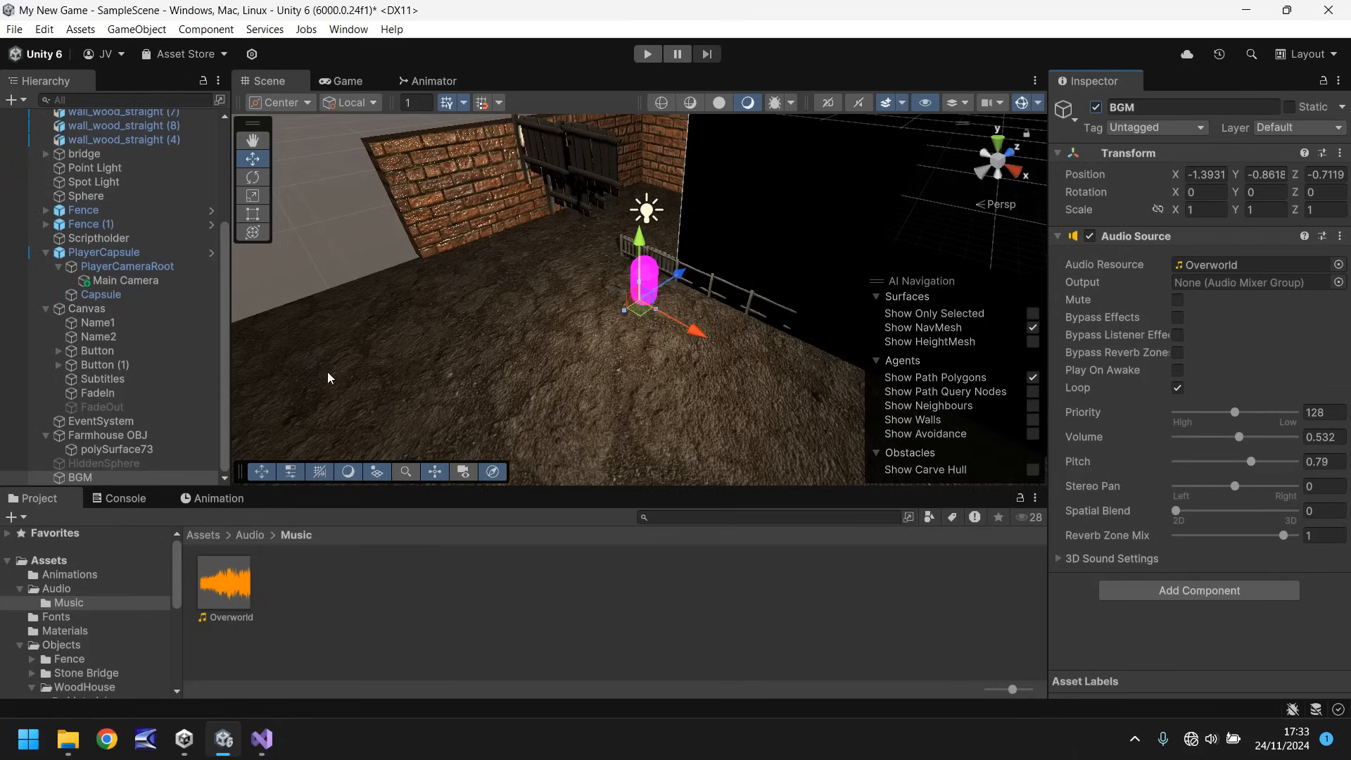
Duplicate the BGM object and set the copy's audio pitch to about 1.32.
left_click(83, 477)
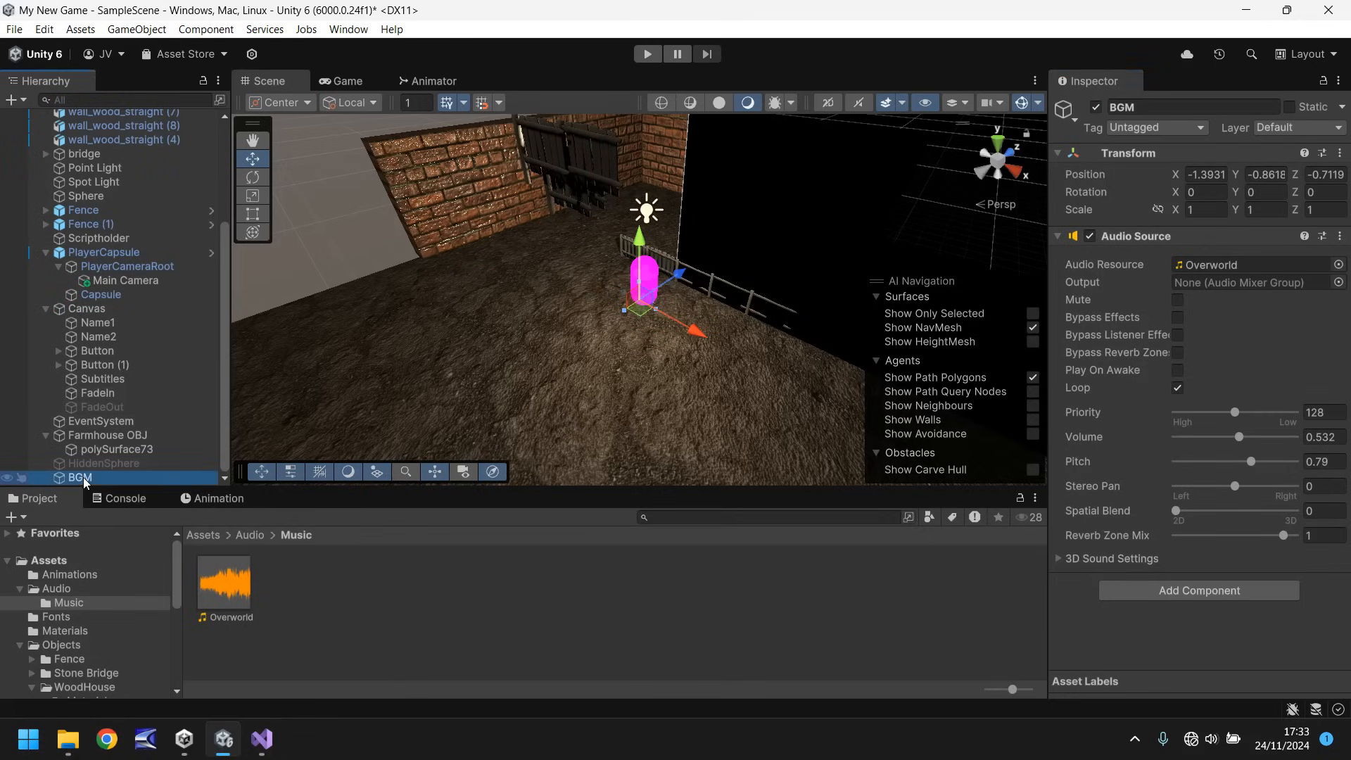
key("ctrl+d")
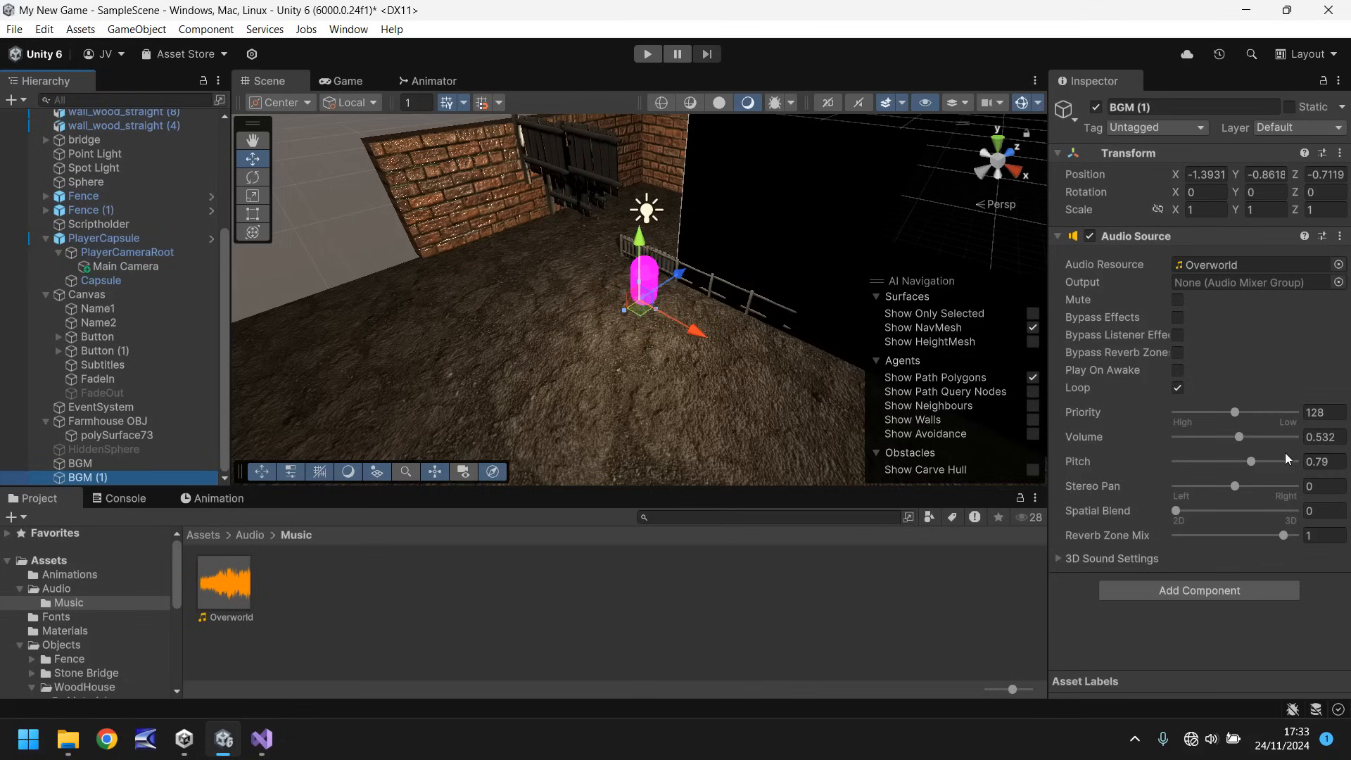
left_click_drag(1257, 460, 1267, 463)
left_click(637, 54)
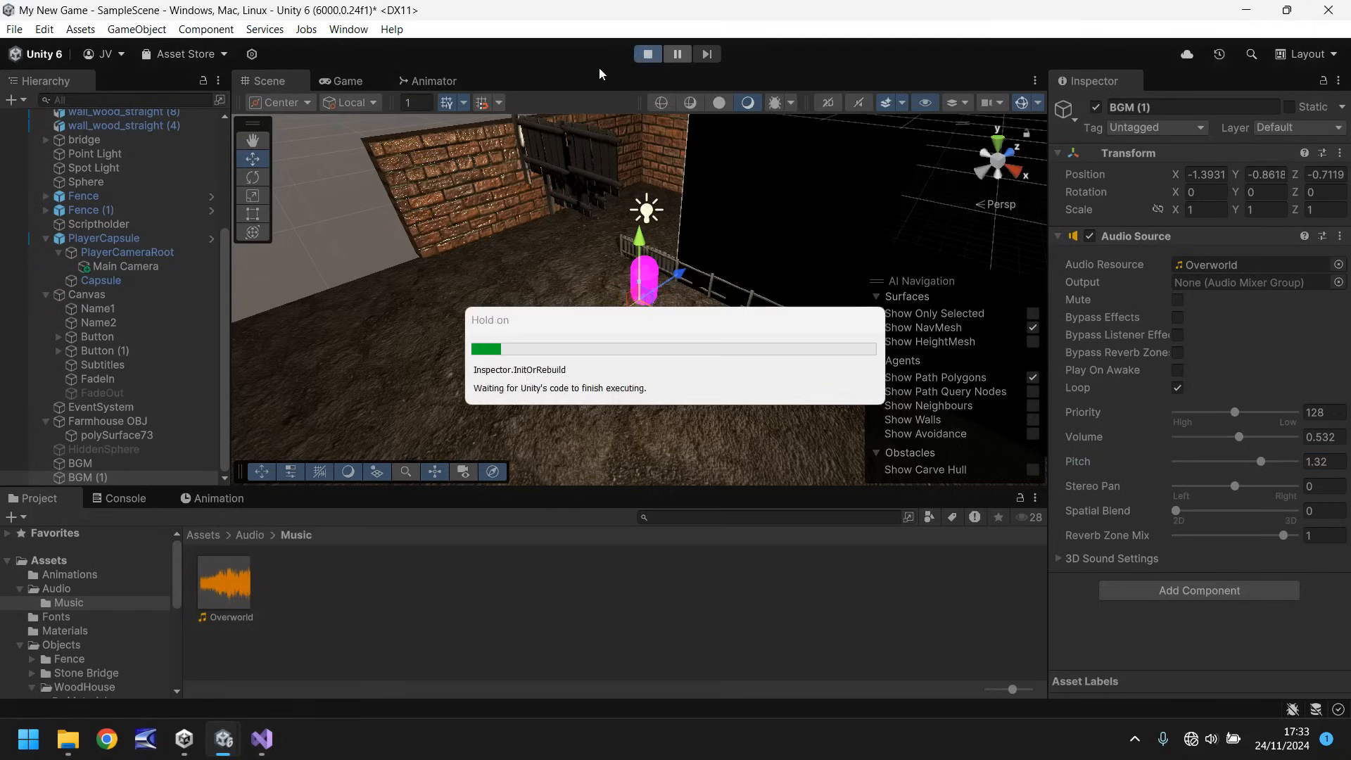
key("ctrl+p")
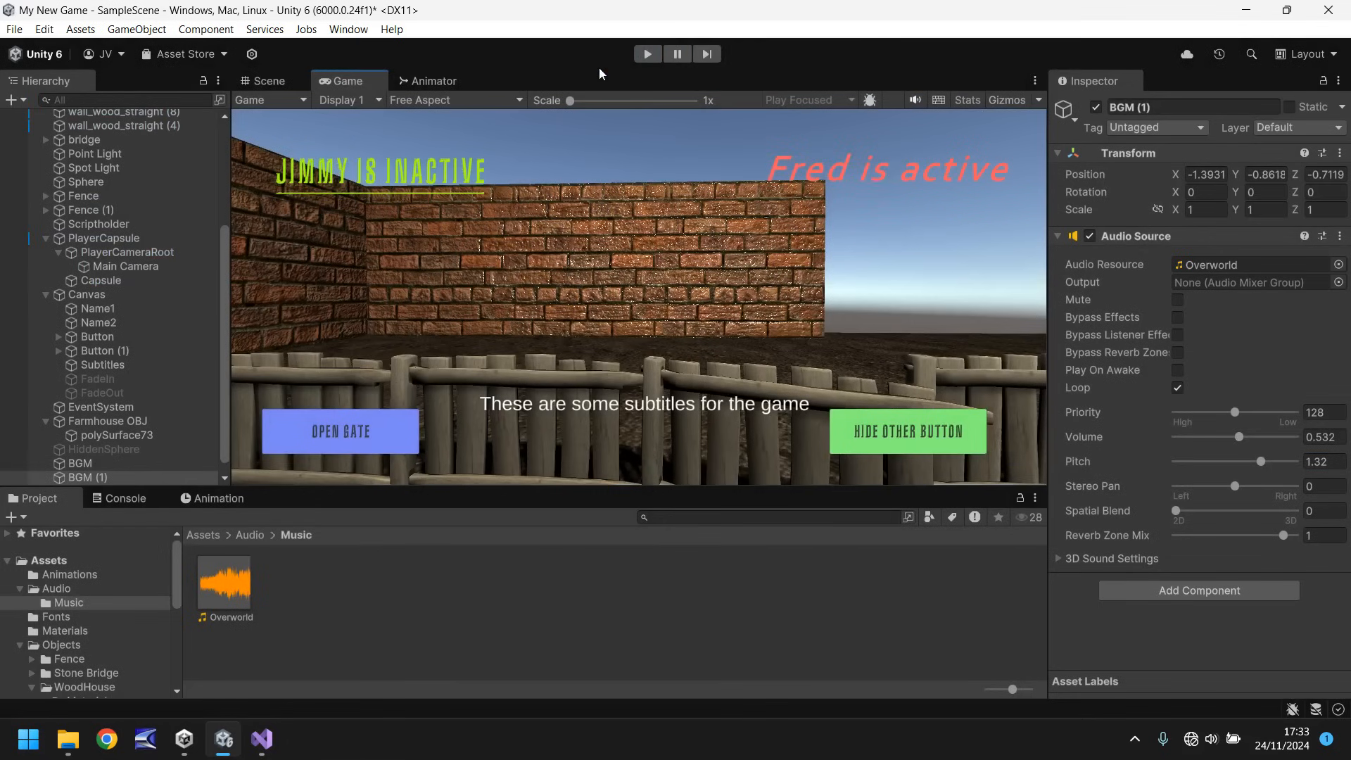
Enable Play On Awake on both BGM audio sources and play-test them sounding together.
left_click(70, 463)
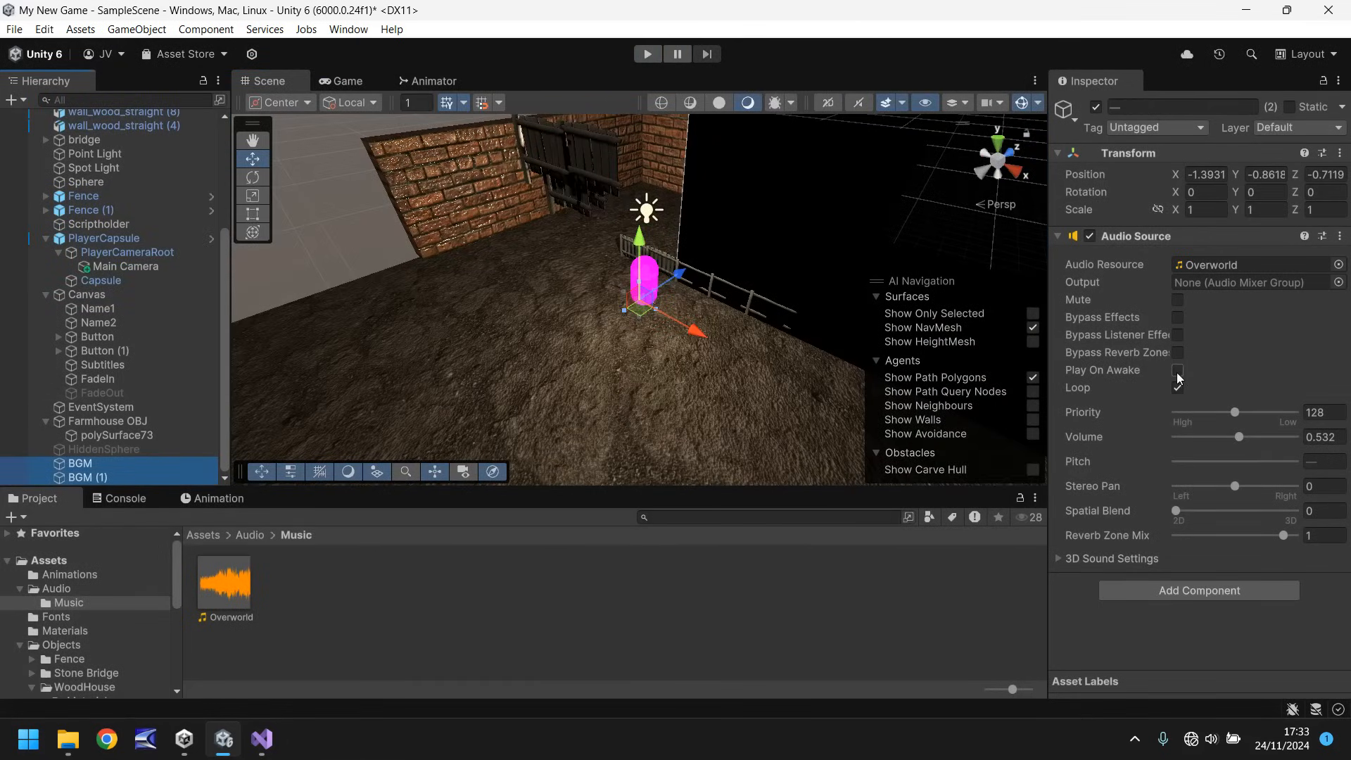
left_click(1178, 371)
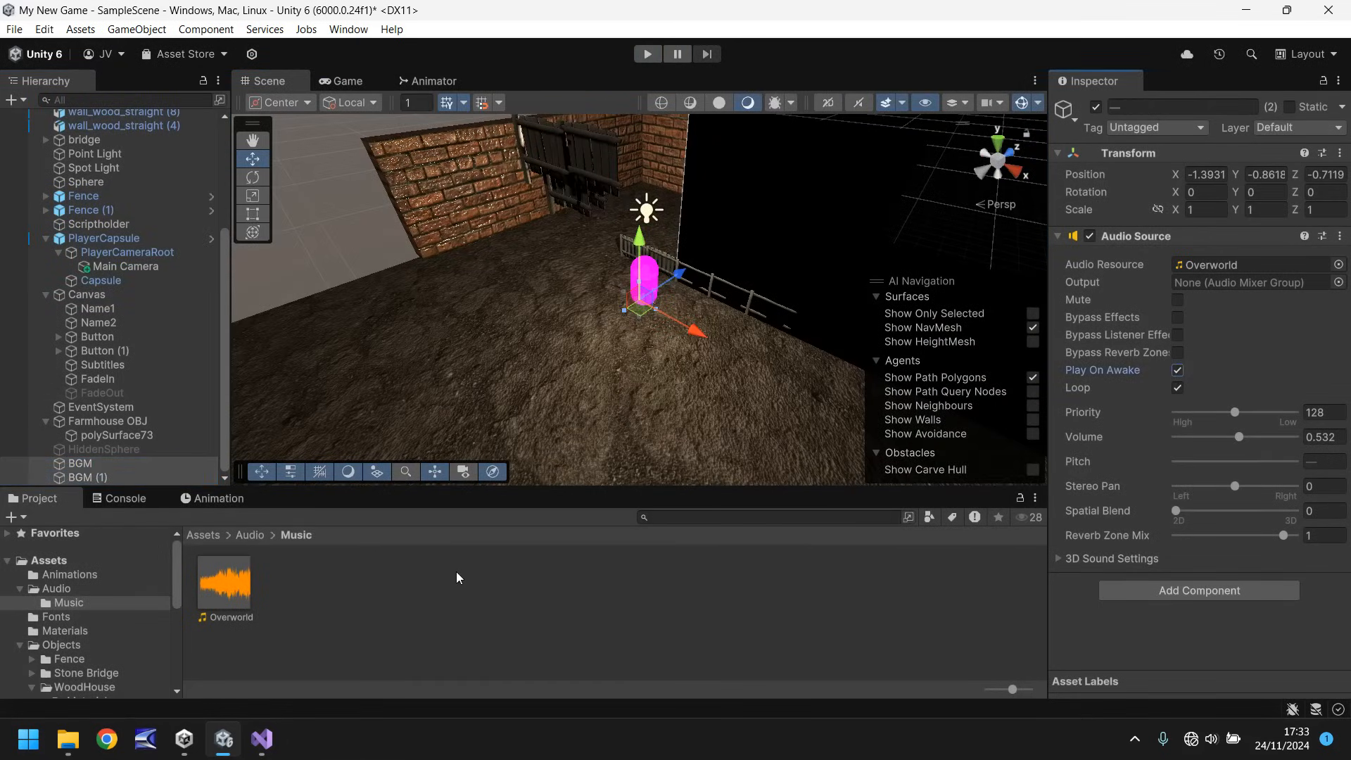
key("ctrl+p")
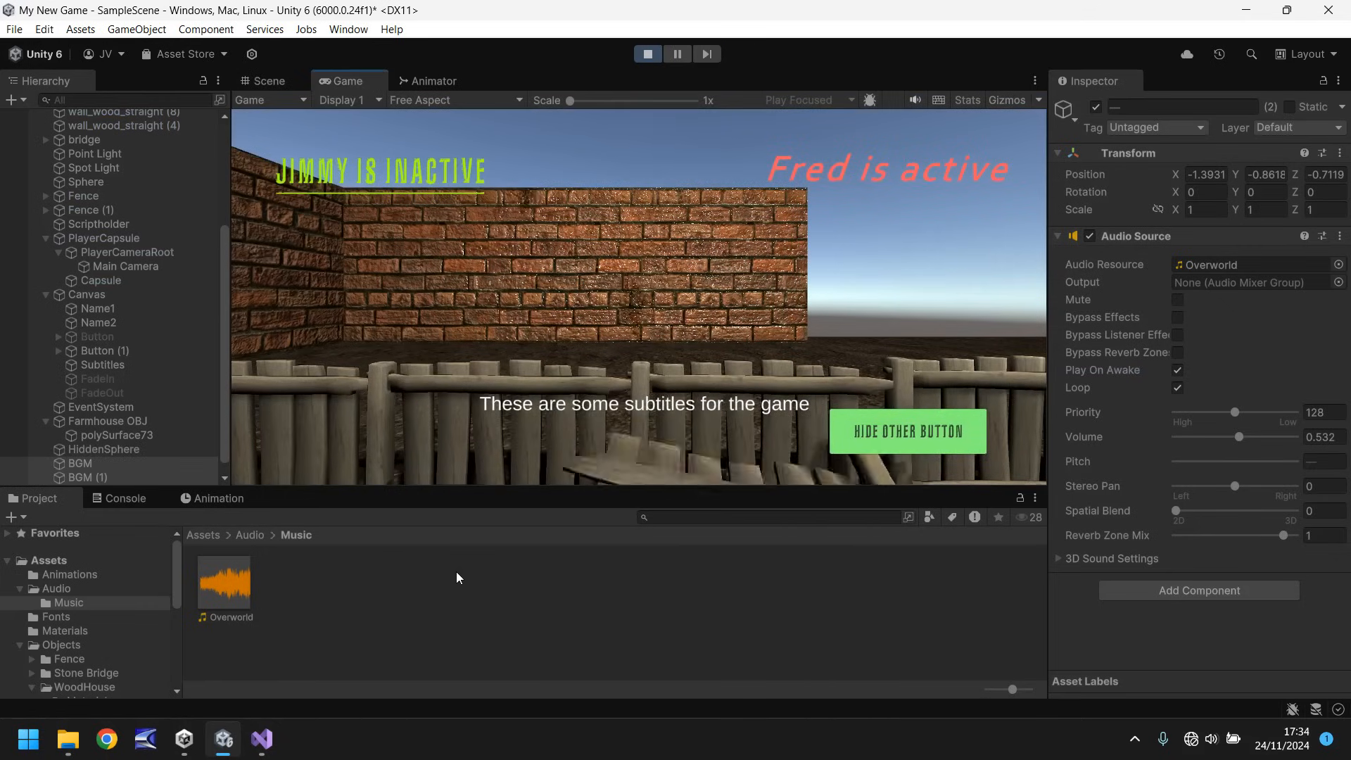
key("ctrl+p")
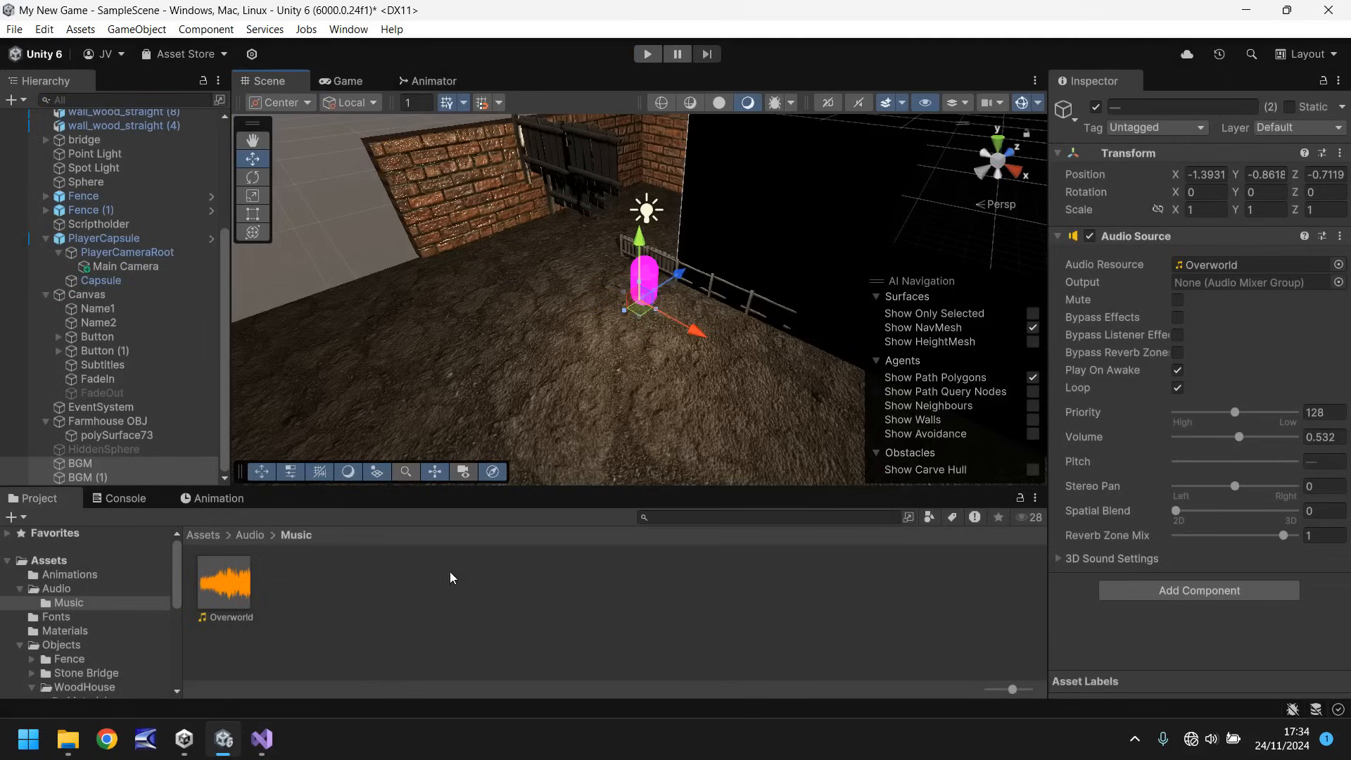
Delete the duplicate BGM object from the scene.
left_click(68, 477)
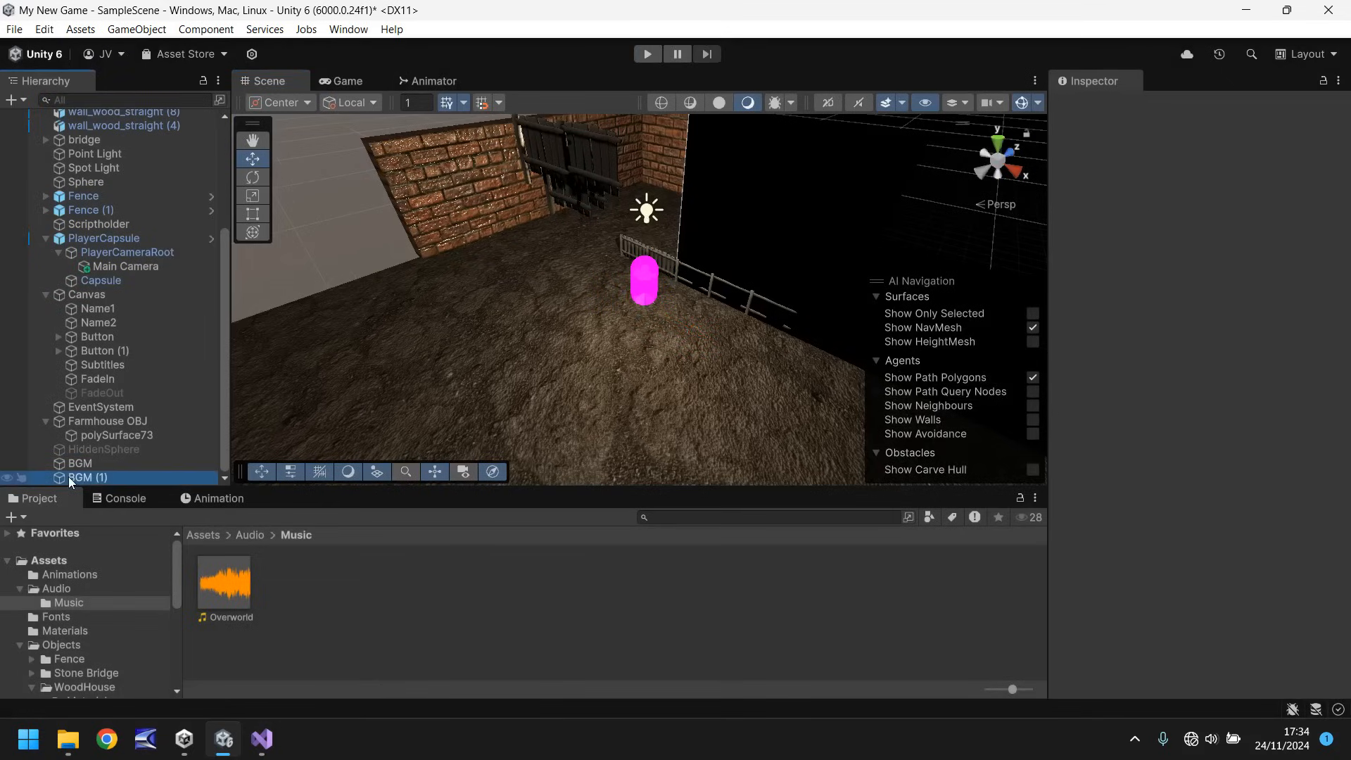
key("Delete")
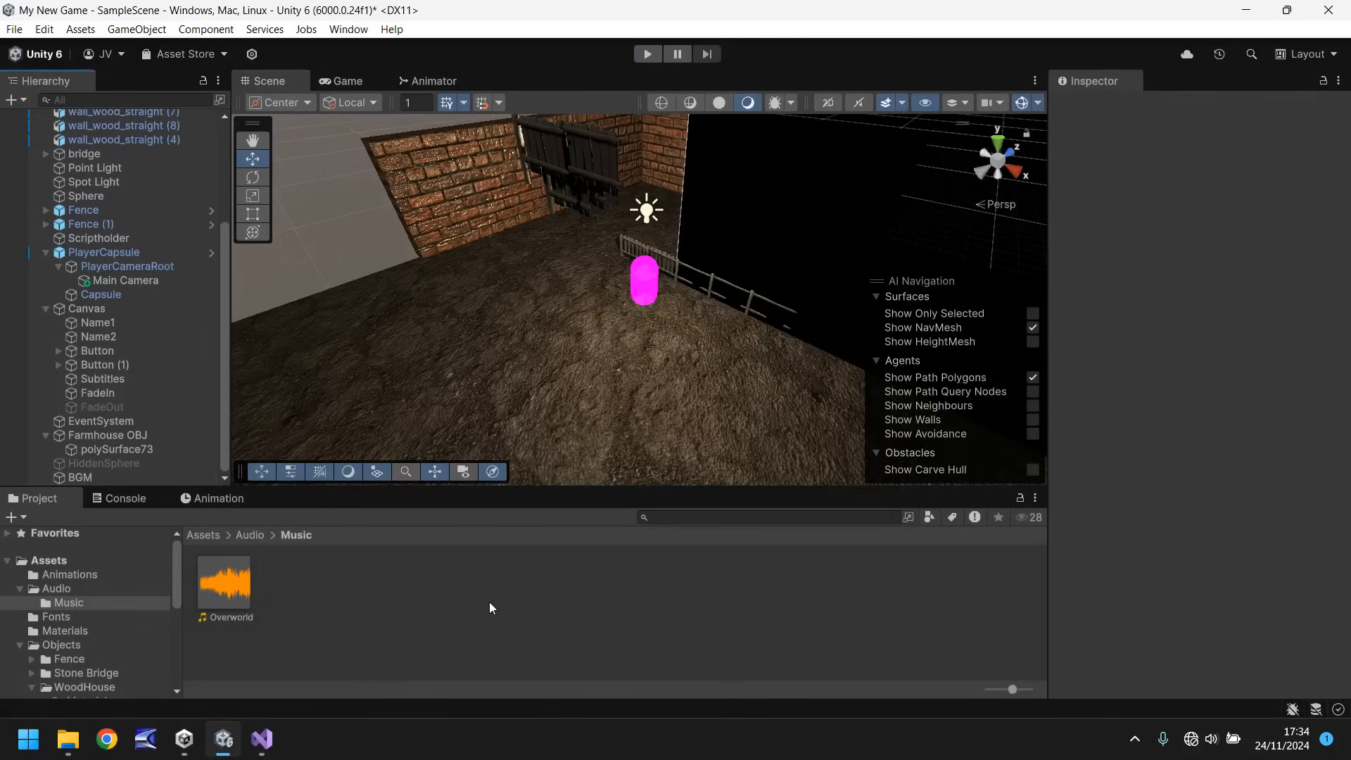
Examine the 3D Sound Settings of the BGM object's audio source, including the distance rolloff options and curve.
left_click(111, 478)
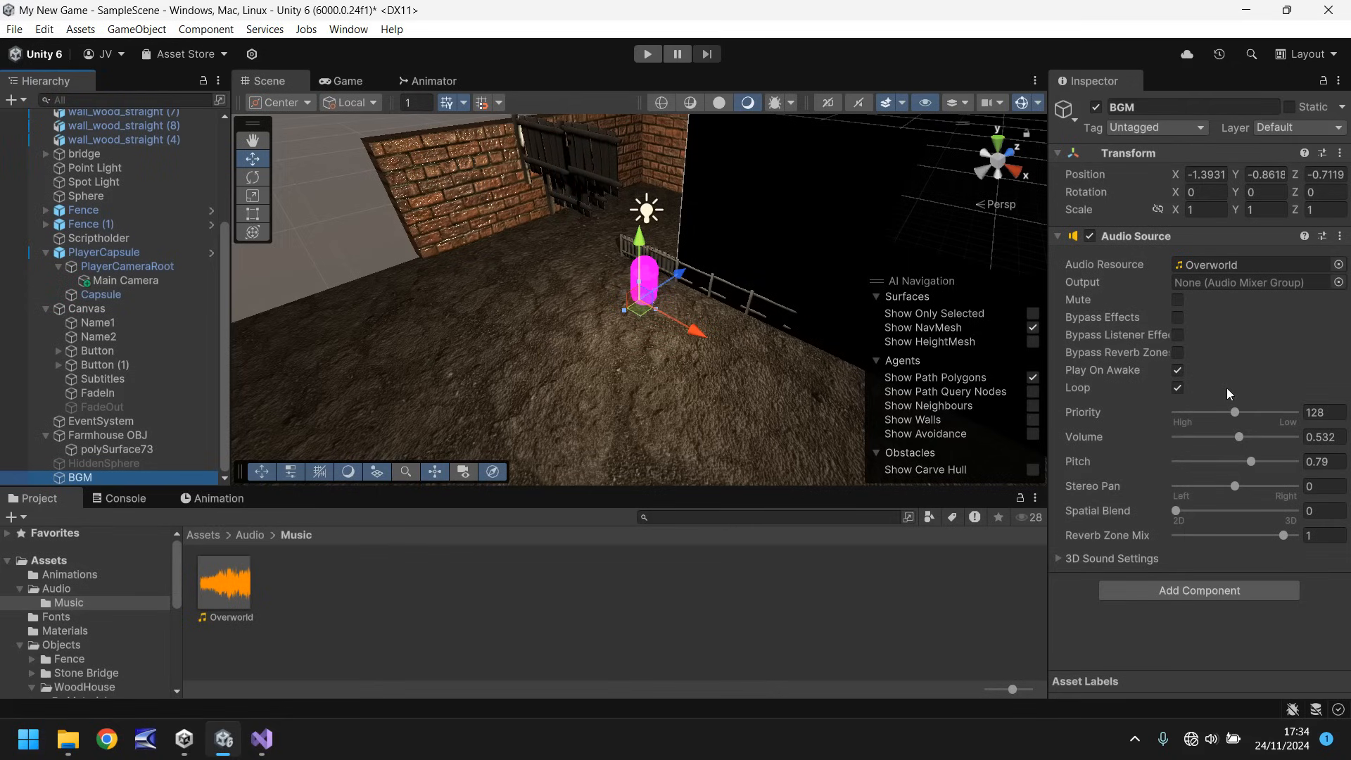
left_click(1057, 560)
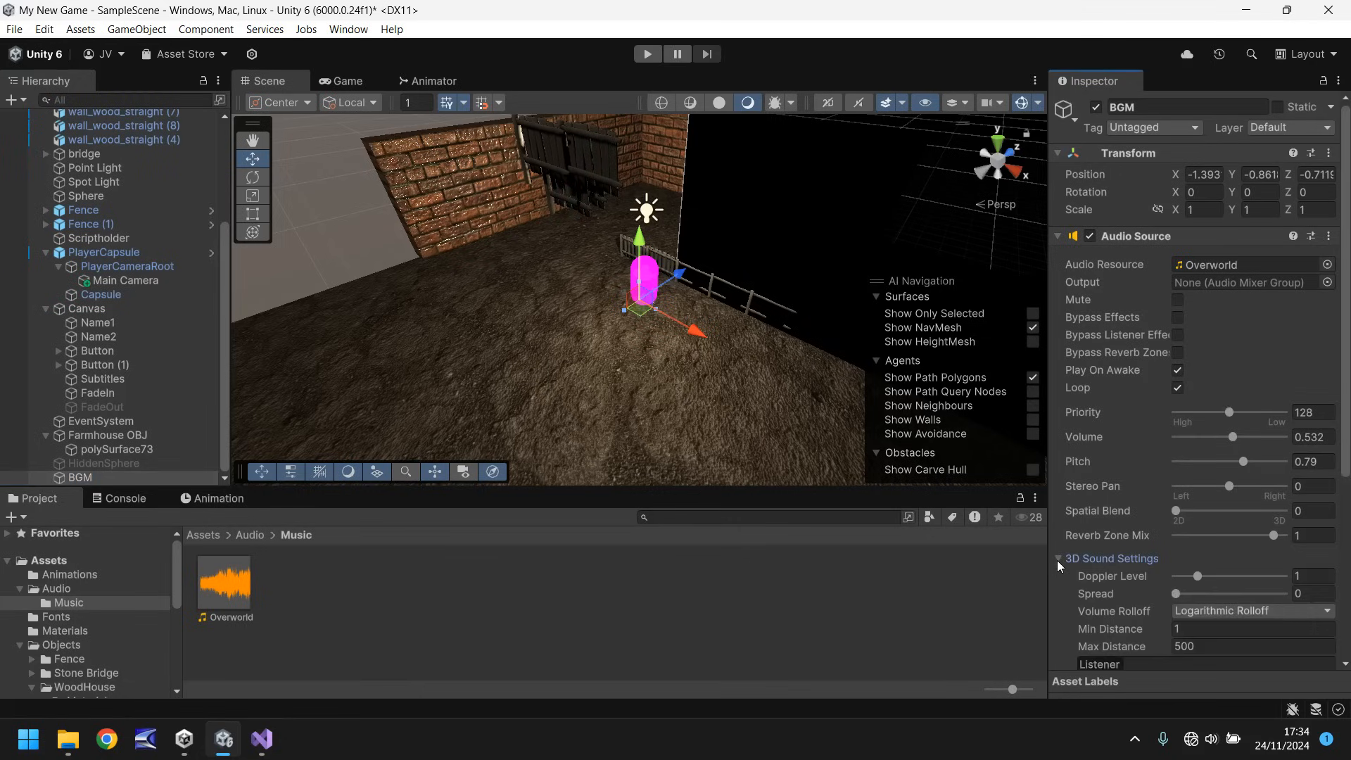
scroll(1102, 557, "down", 4)
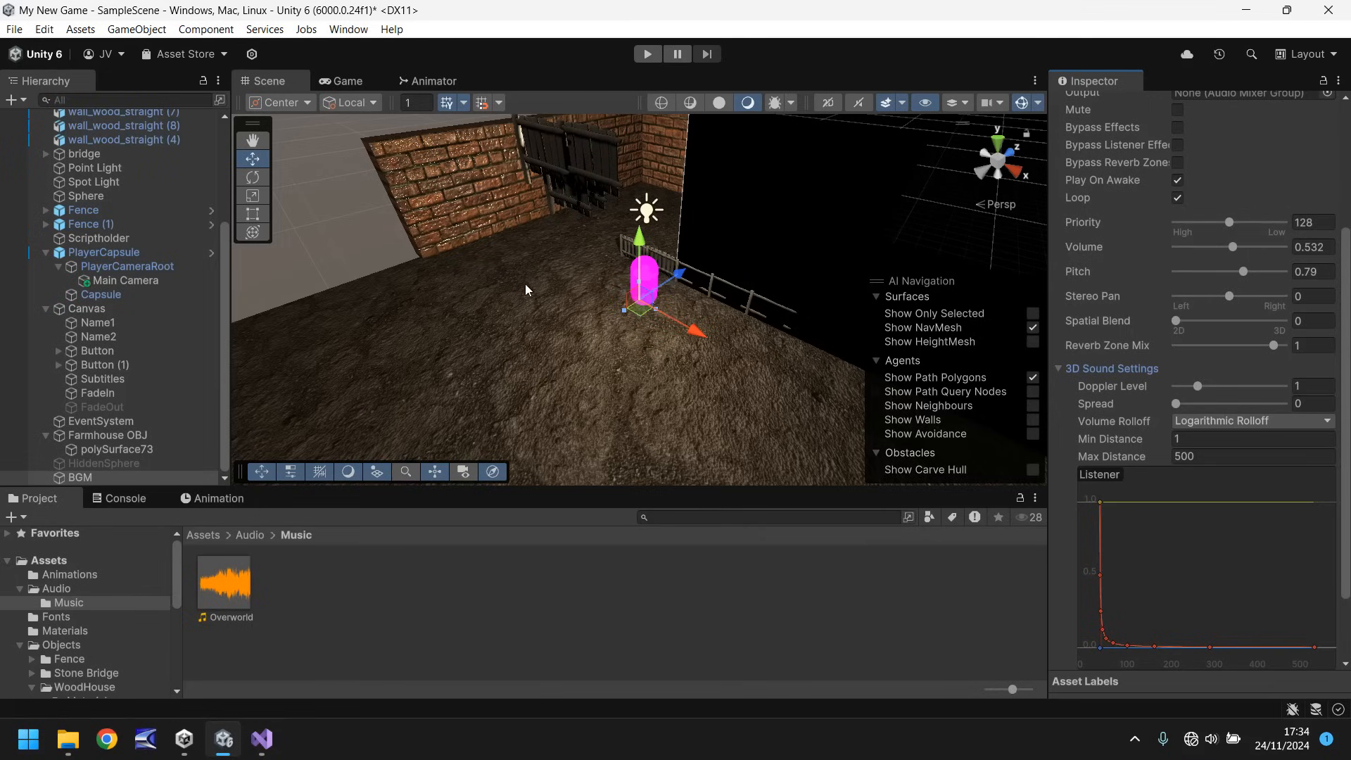
Deactivate the BGM object in the scene.
left_click(75, 478)
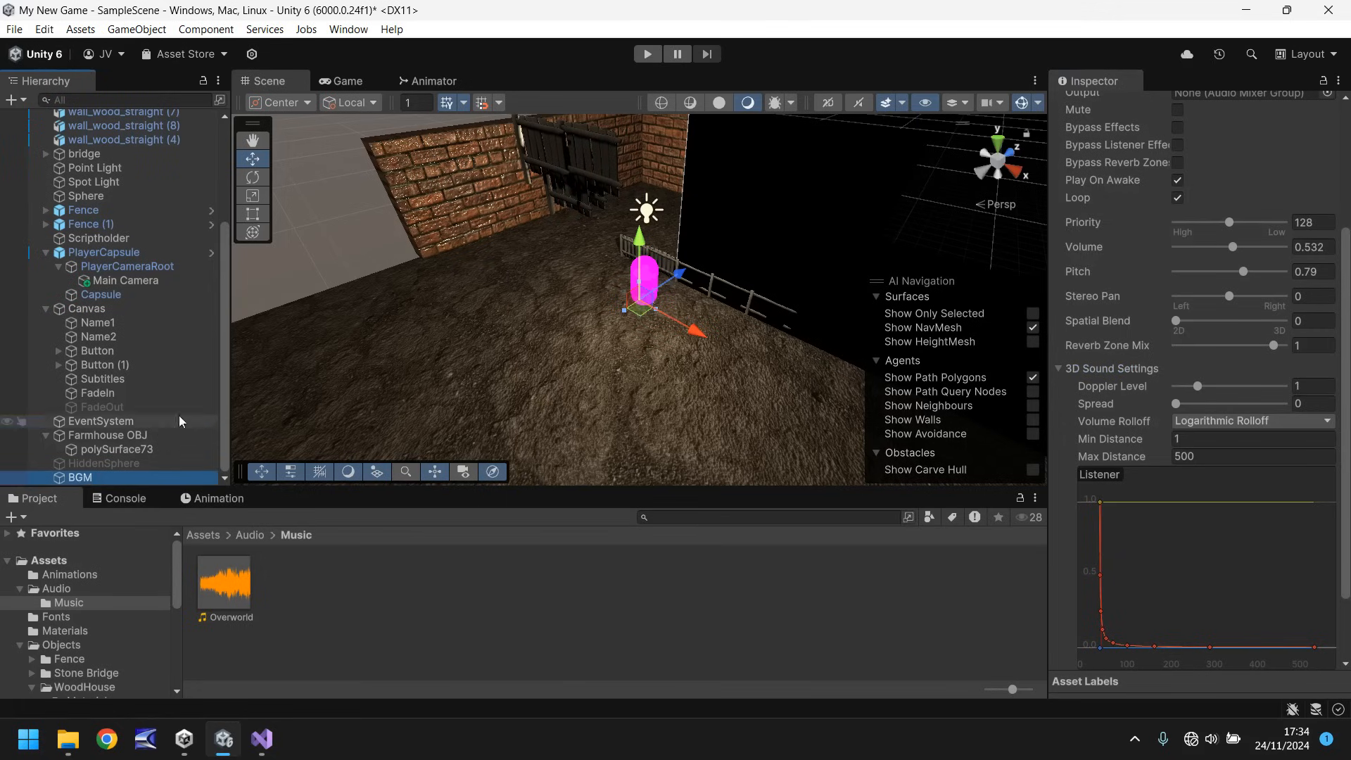
scroll(1133, 211, "up", 5)
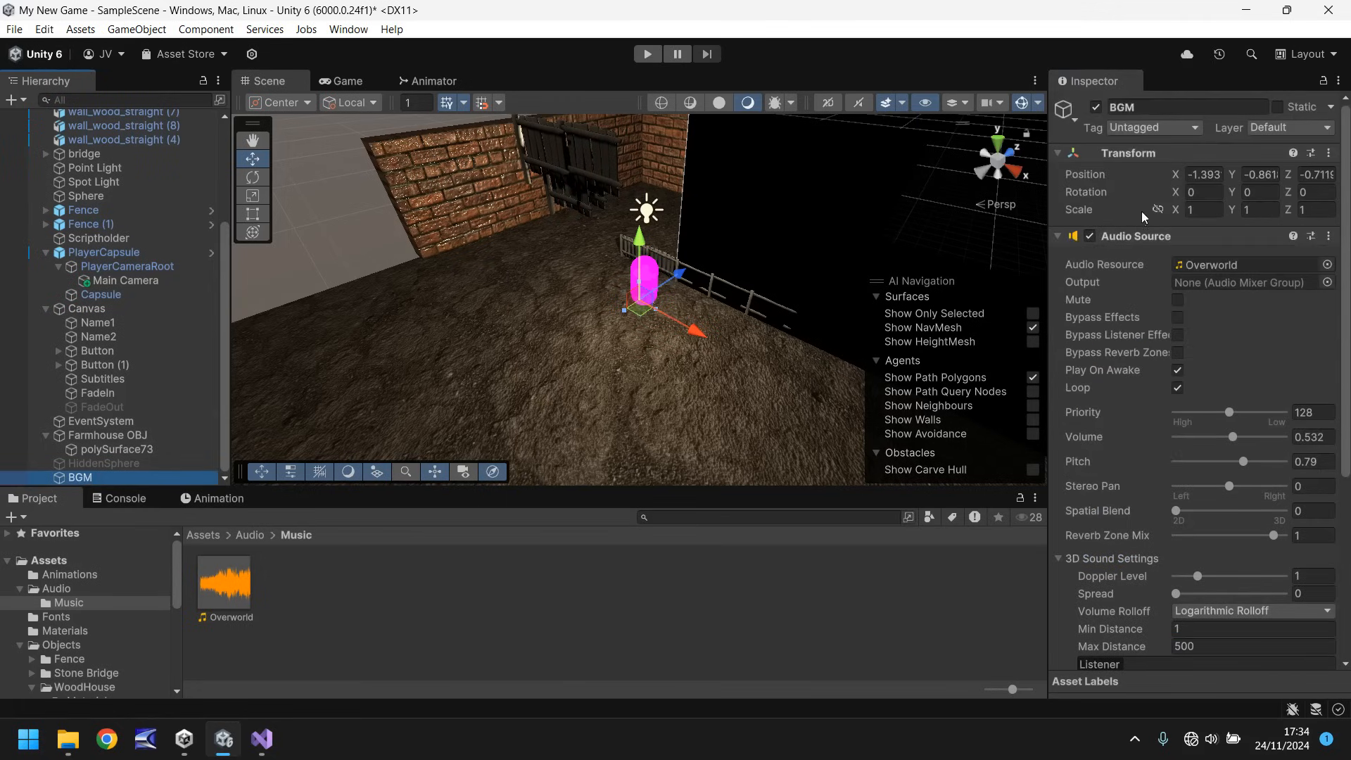
left_click(1096, 107)
Create an empty game object in the scene and name it Ding.
left_click(138, 30)
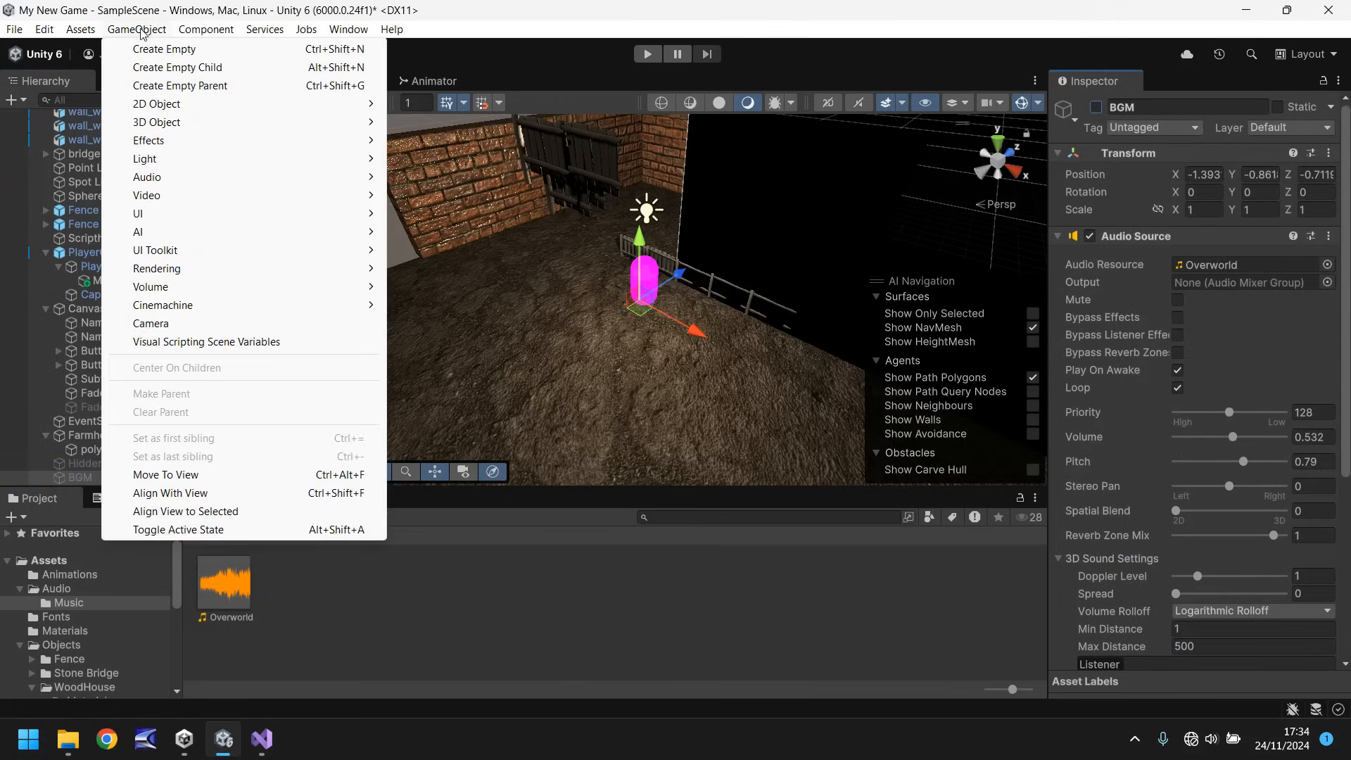
left_click(138, 50)
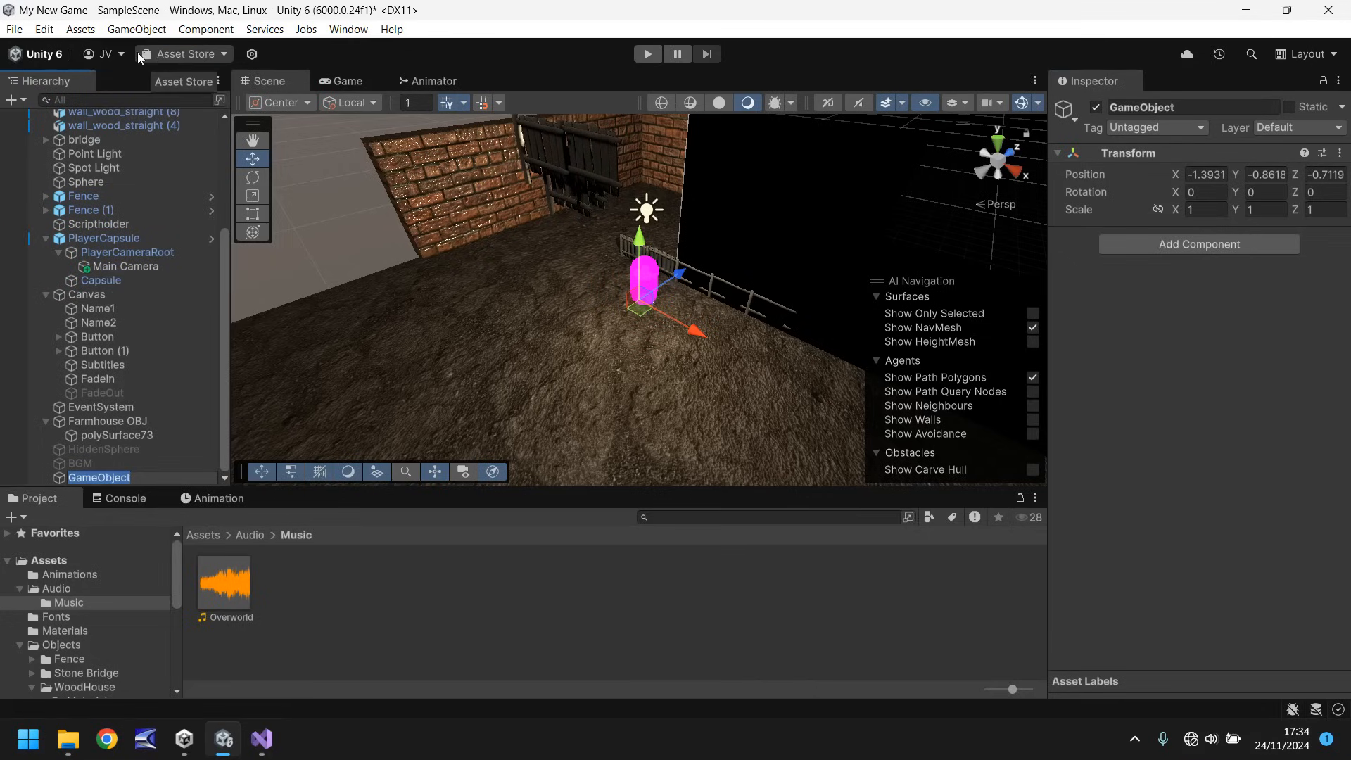
type("Ding")
key("Return")
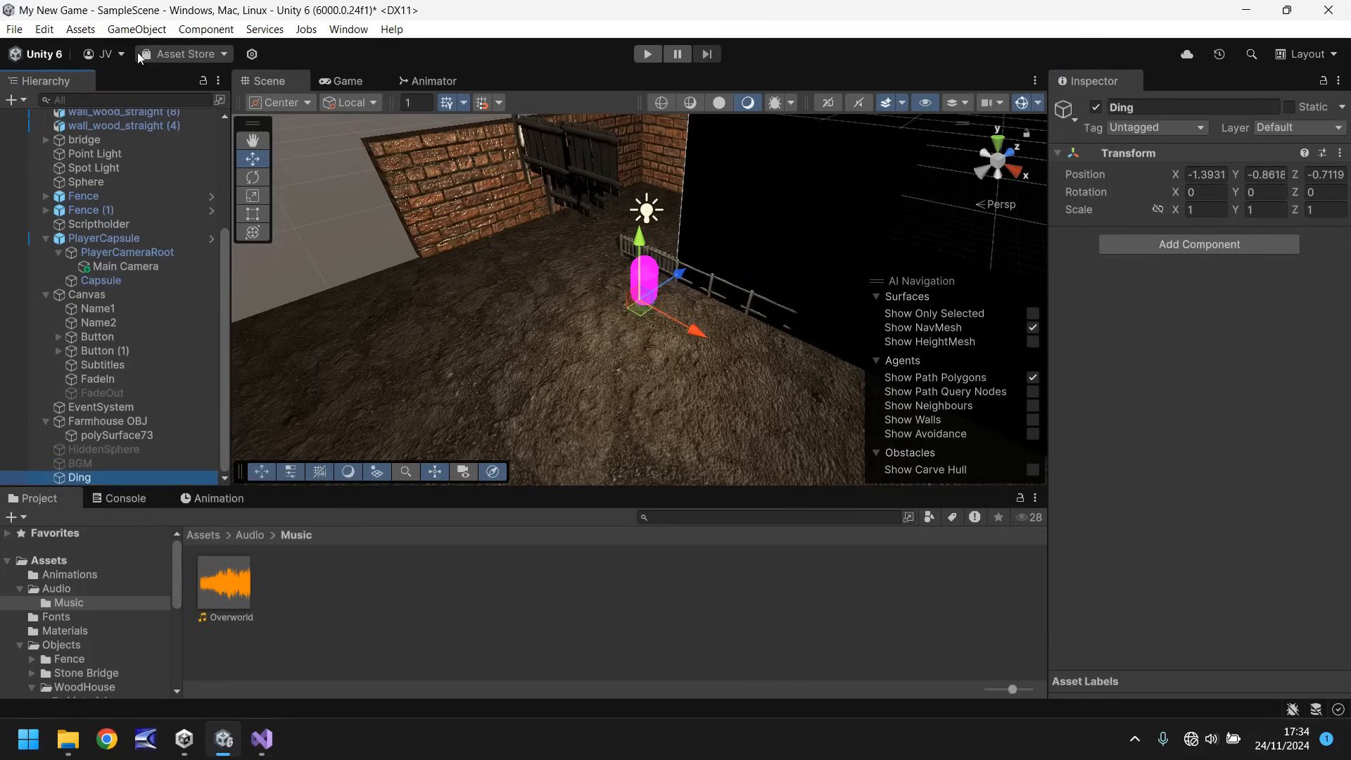
Create a folder named FX inside the project's Audio folder.
left_click(64, 590)
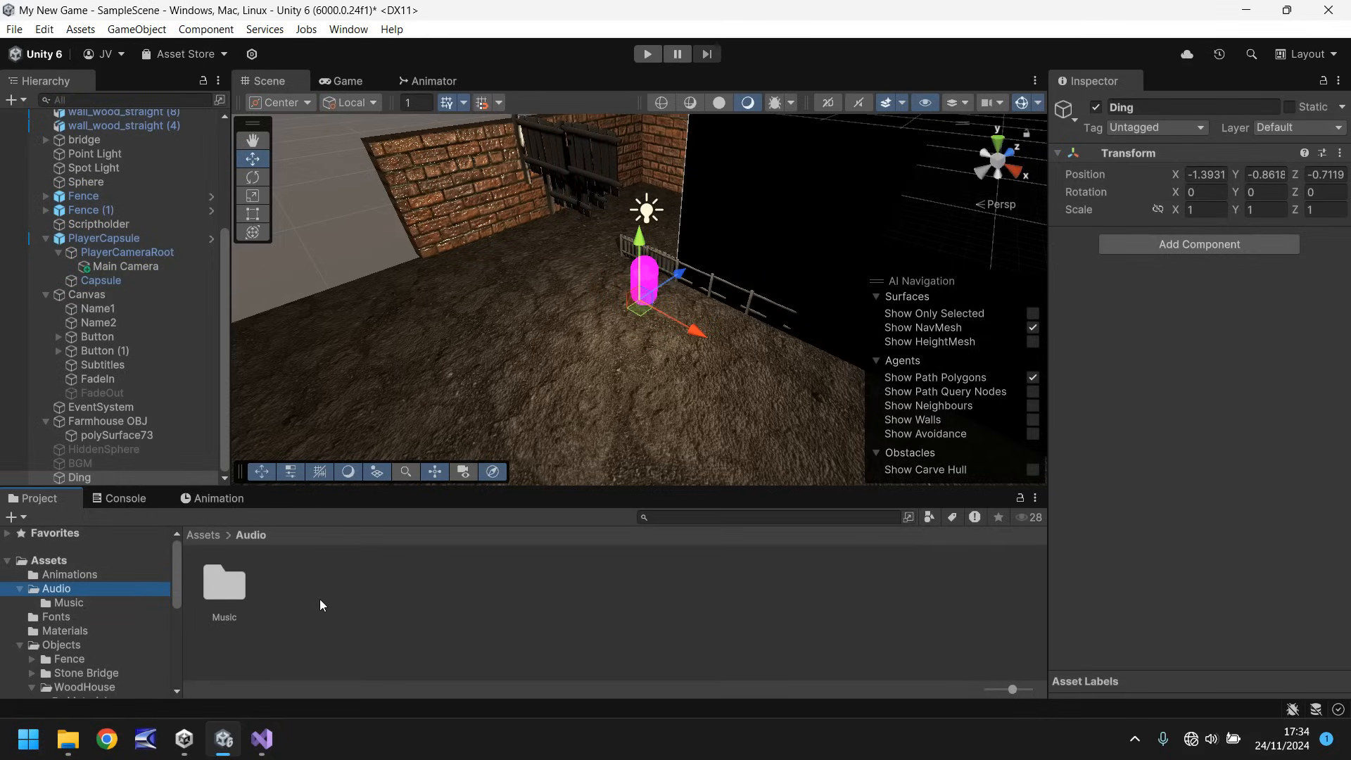
right_click(320, 605)
mouse_move(424, 129)
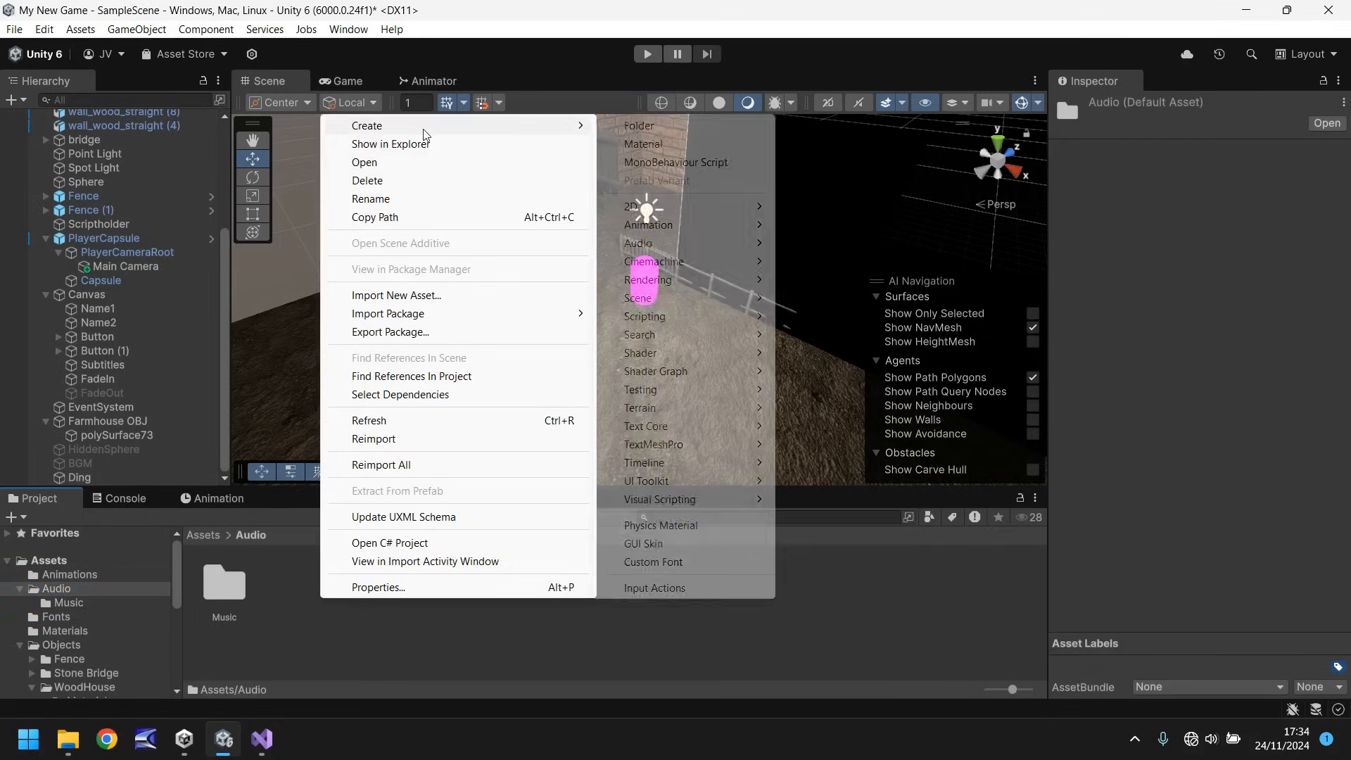
left_click(640, 127)
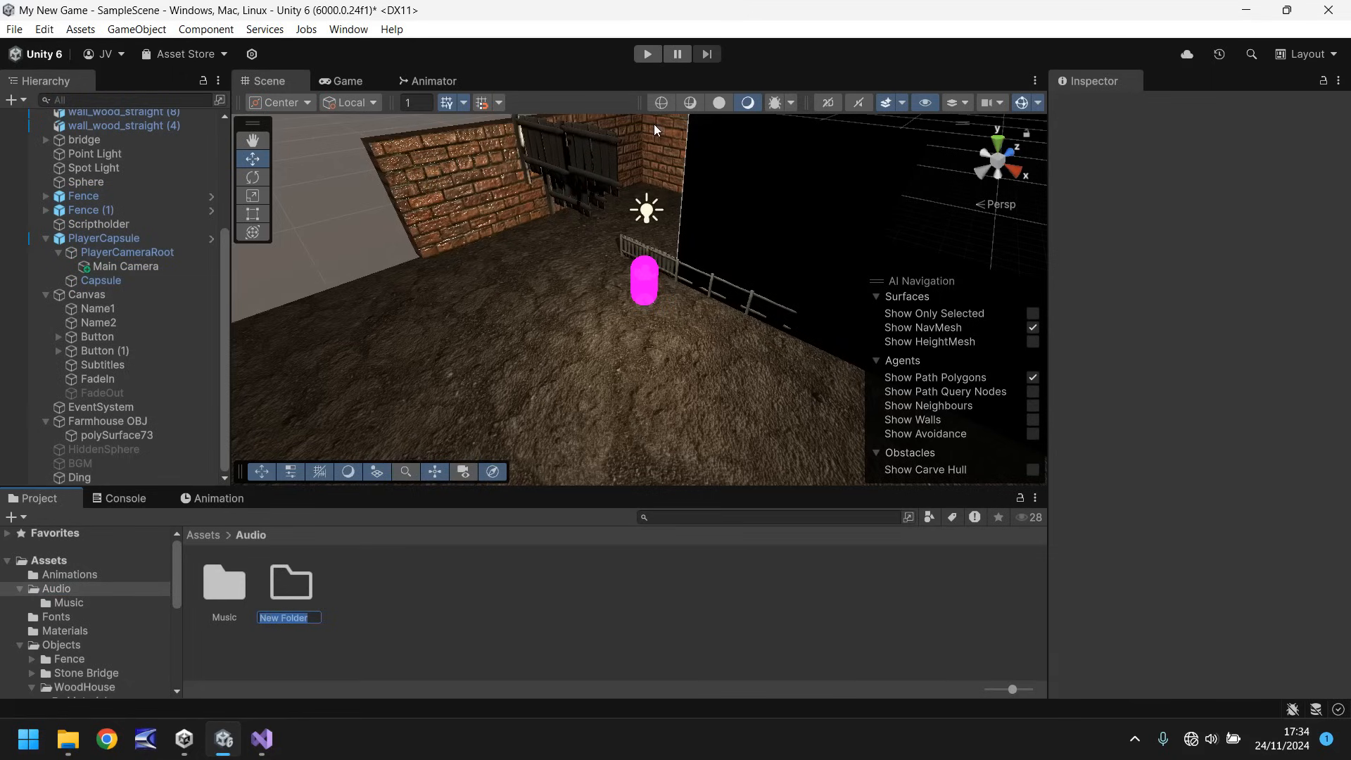
type("FX")
key("Return")
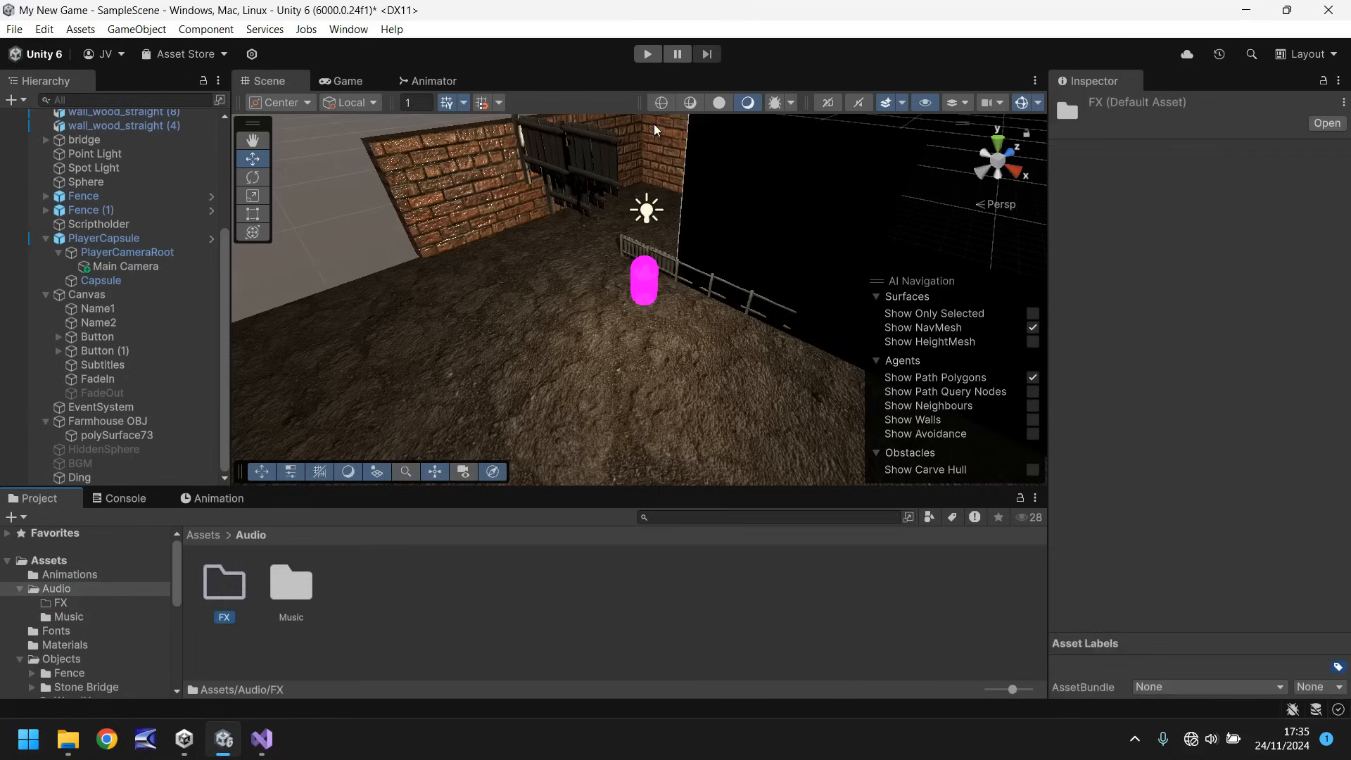
Import the Ding sound from the Tutorial 15 folder in File Explorer into the FX folder and attach it to the Ding object.
key("Return")
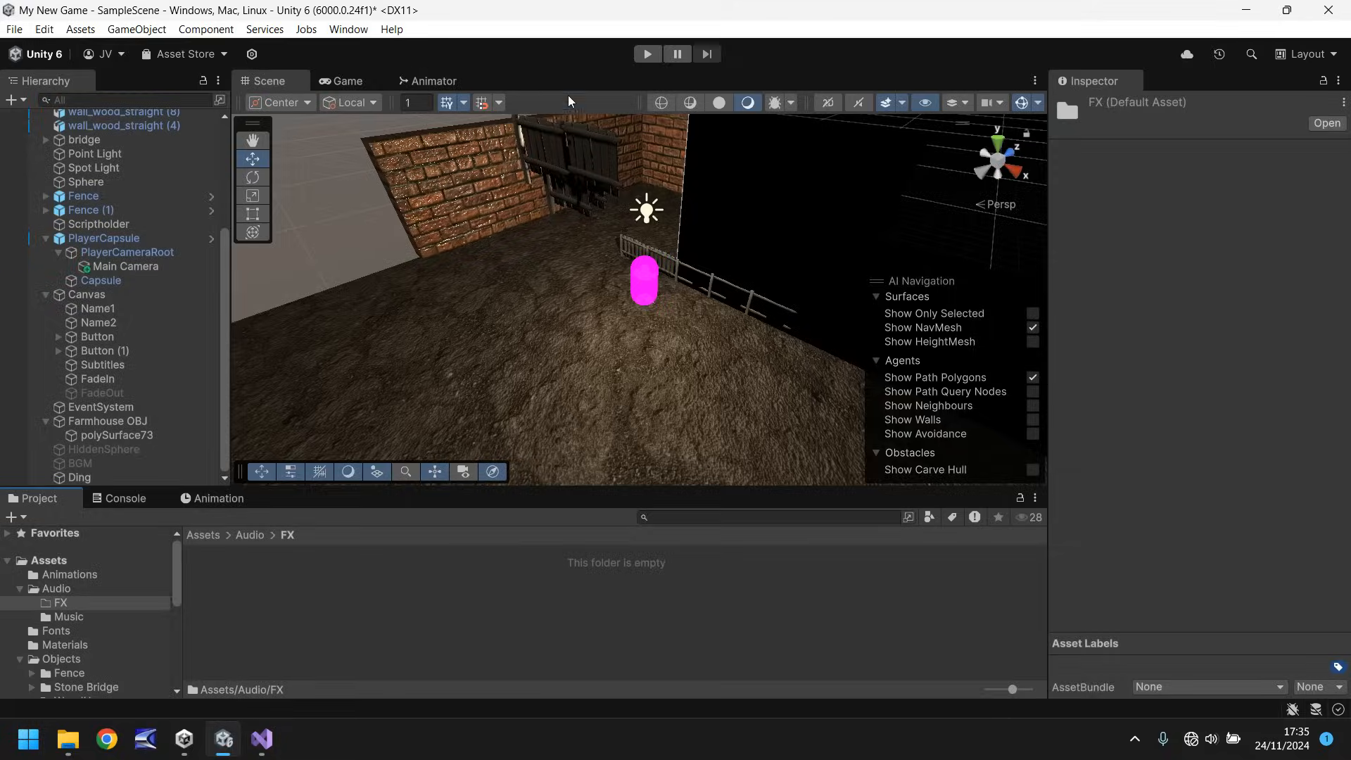
left_click(68, 739)
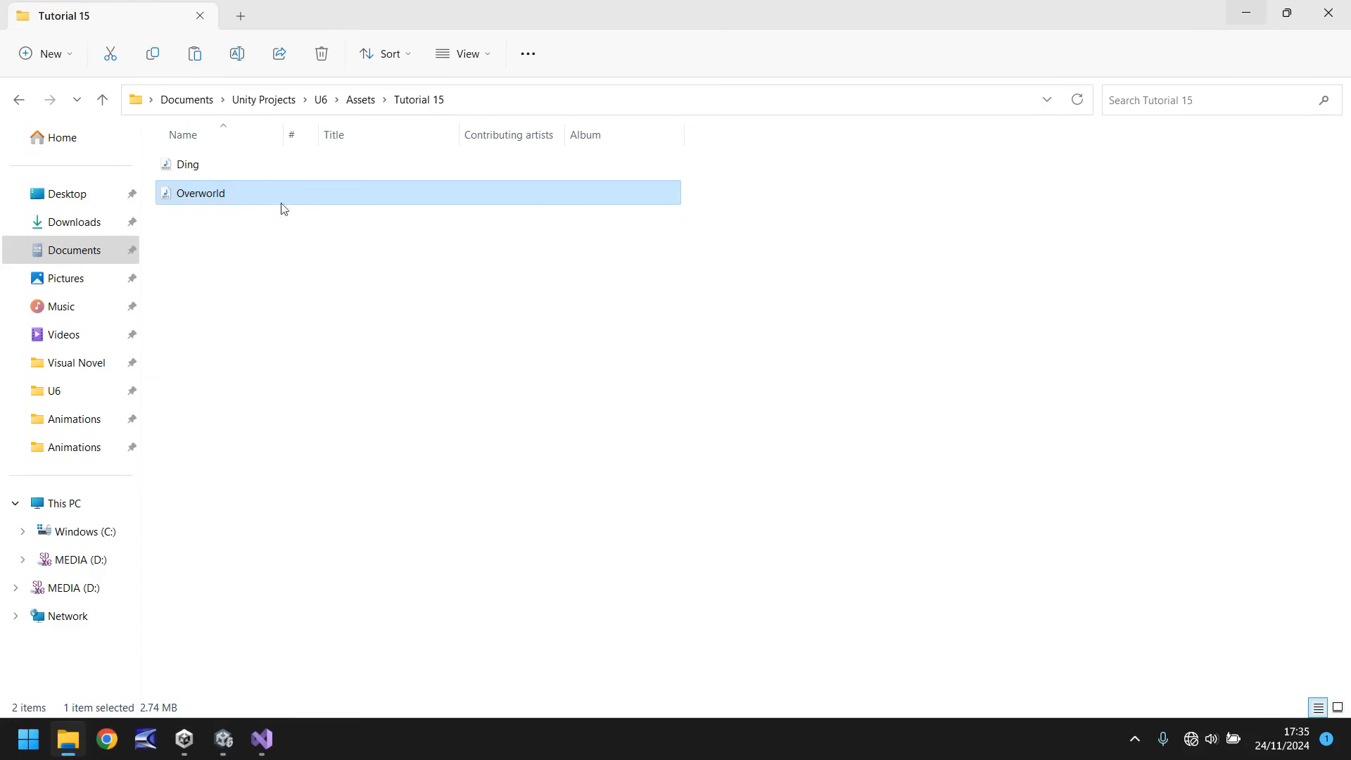
left_click_drag(190, 171, 280, 622)
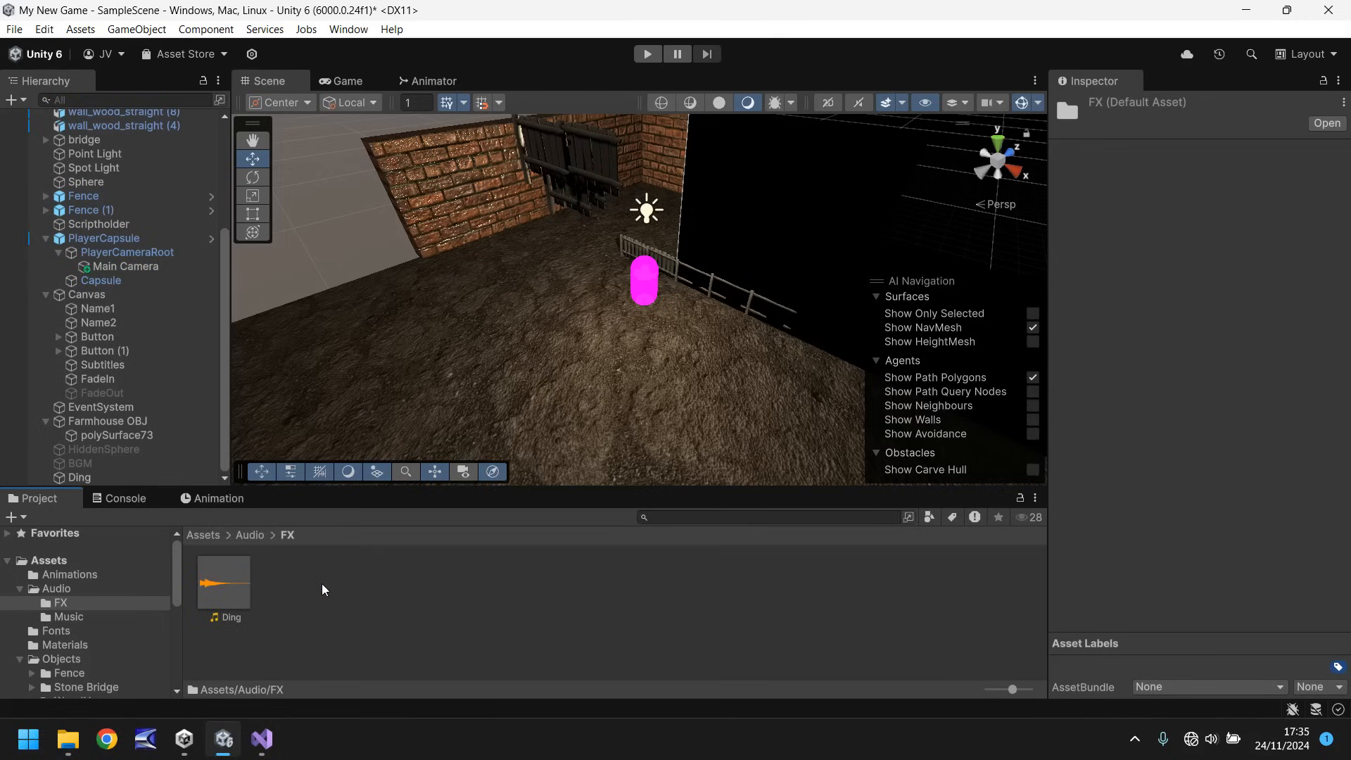
left_click(67, 478)
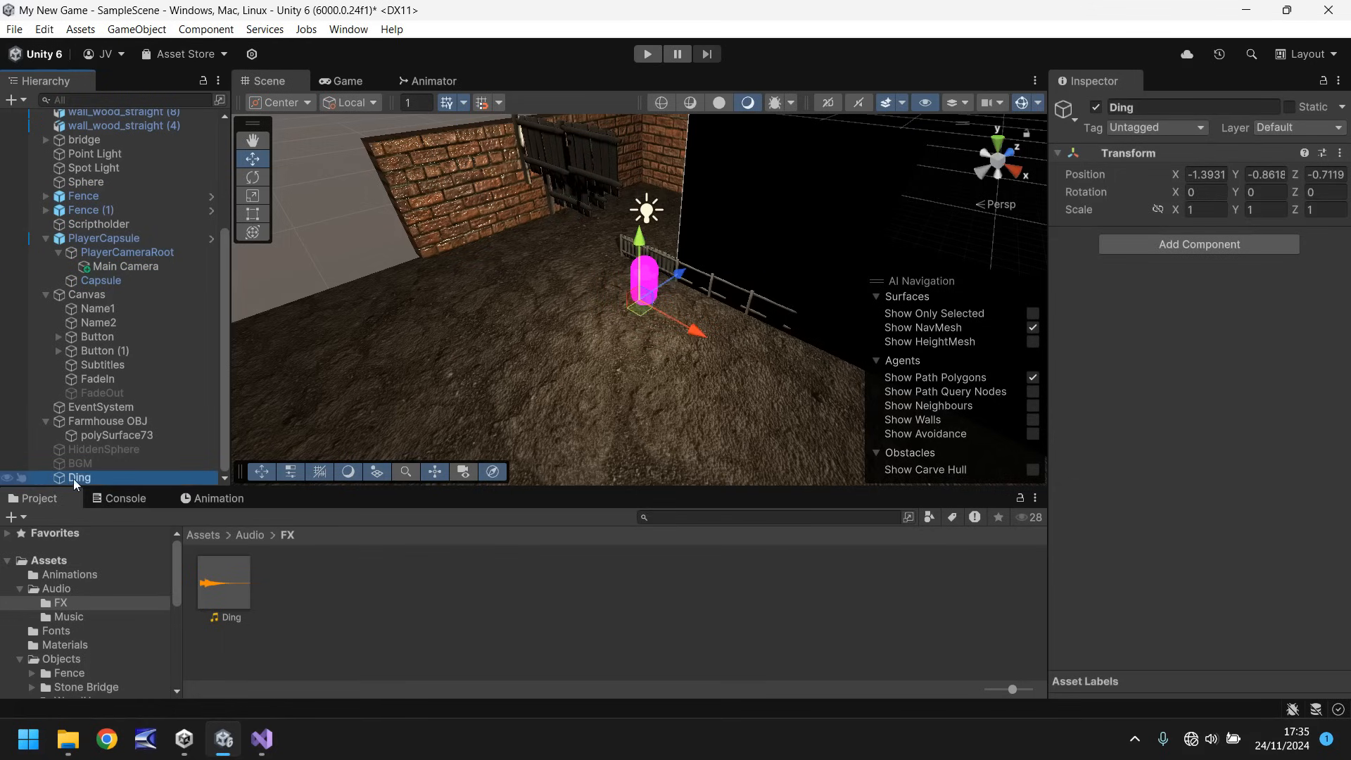
left_click_drag(232, 586, 78, 479)
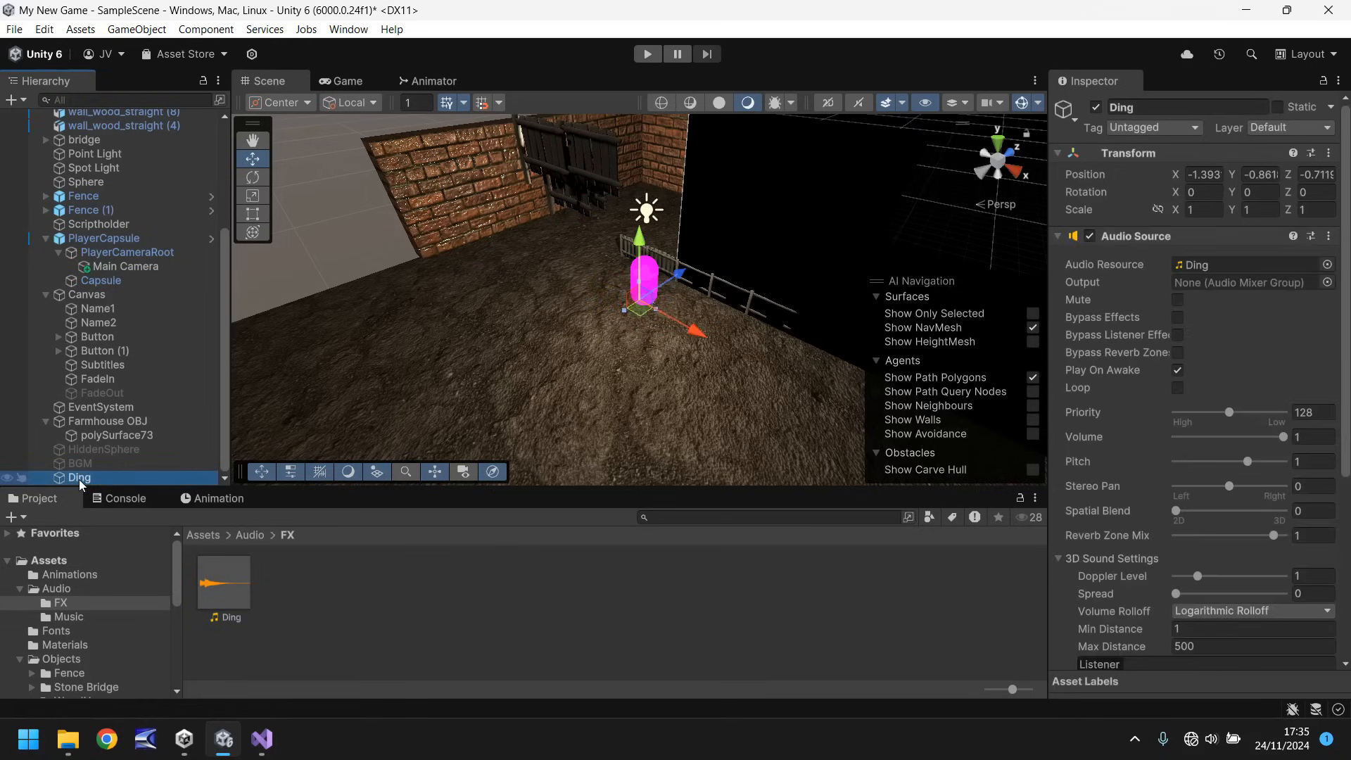
Enable Loop on the Ding audio source, play-test the scene with it, and stop the game.
left_click(1177, 389)
left_click(646, 55)
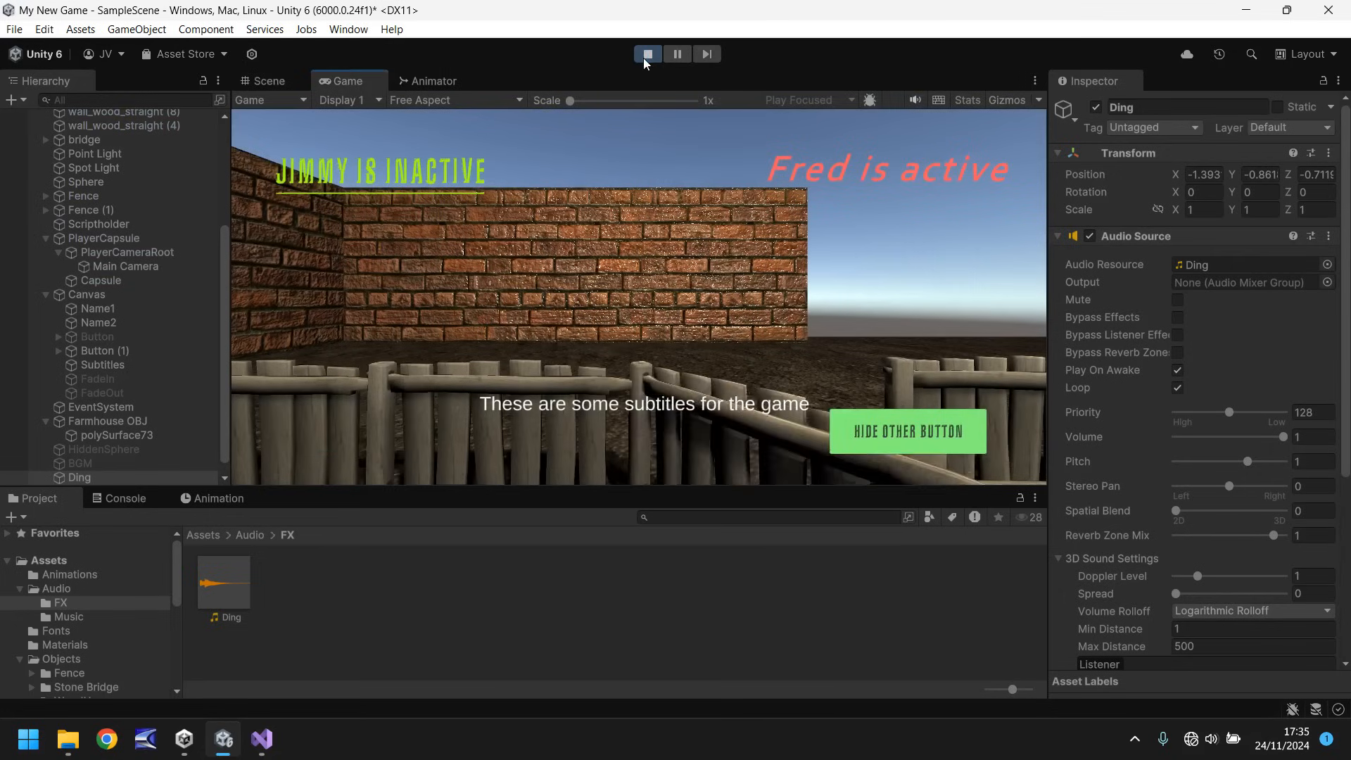
left_click(643, 58)
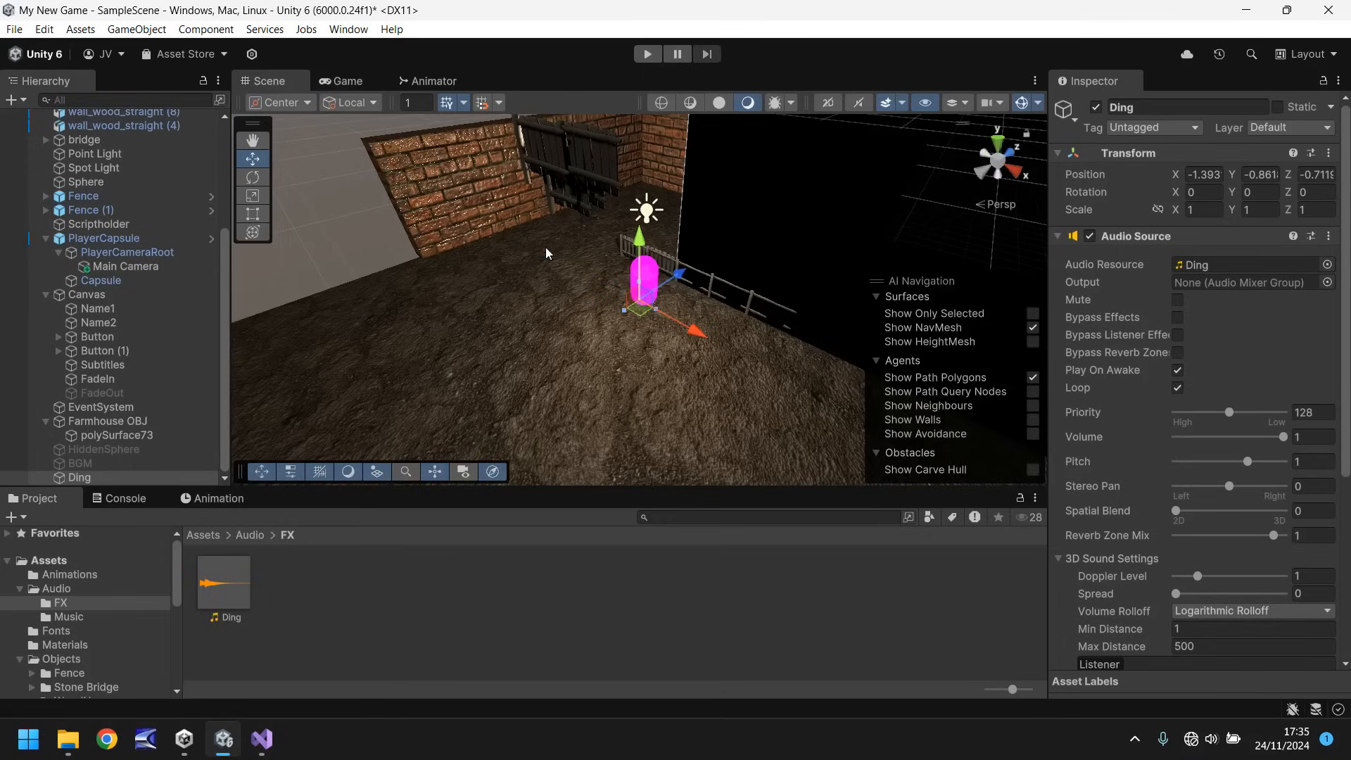
Disable Loop and Play On Awake on the Ding audio source.
left_click(1179, 388)
left_click(1179, 371)
left_click(356, 75)
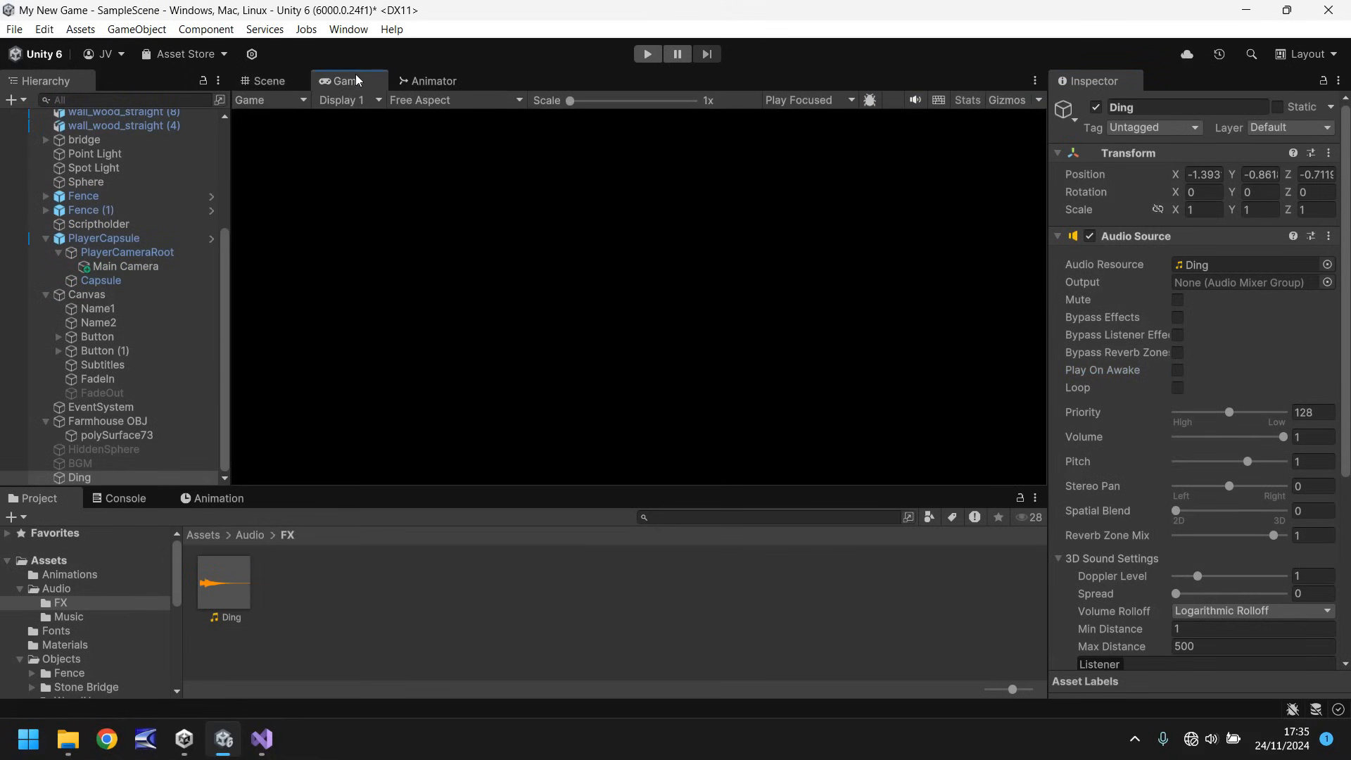
left_click(289, 84)
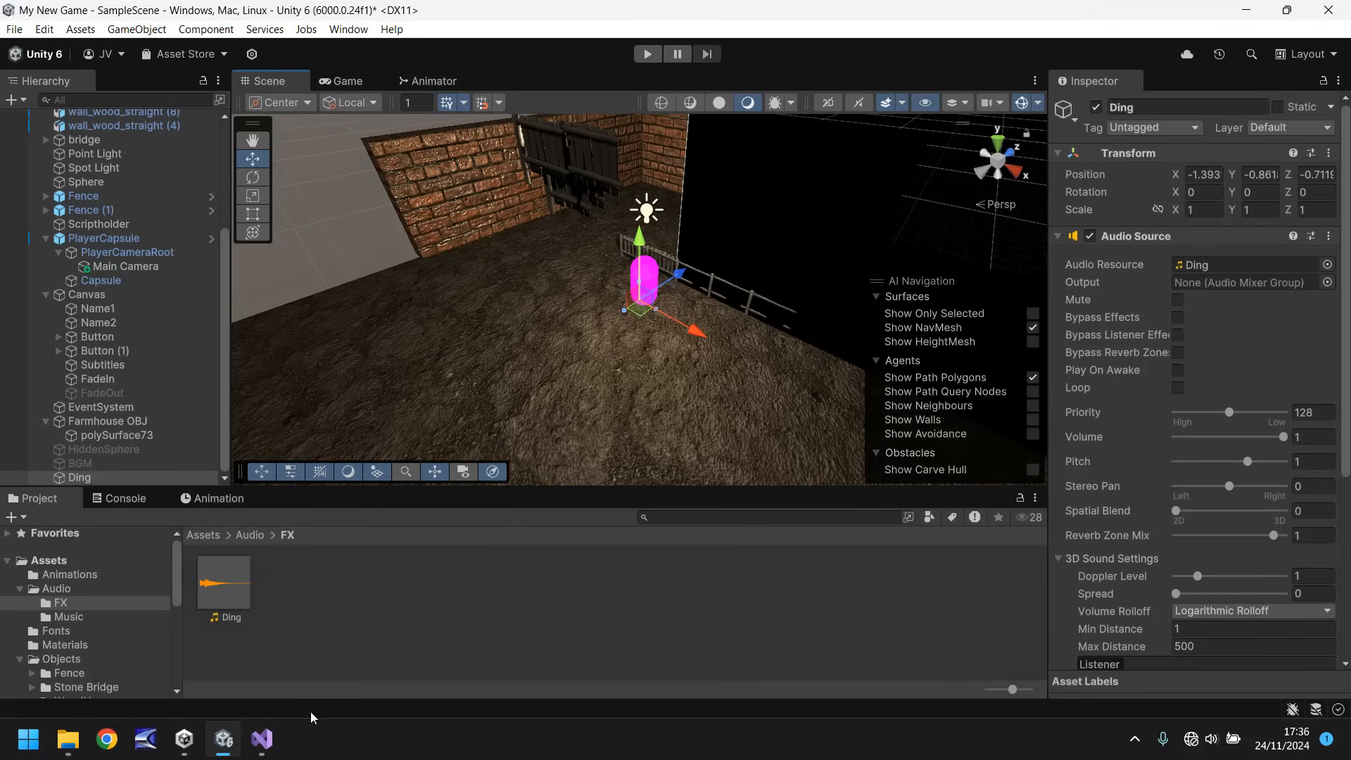
Switch to Visual Studio and declare a serialized AudioSource field named ding below the hiddenSphere field in StarterScript.
left_click(262, 739)
scroll(364, 390, "up", 14)
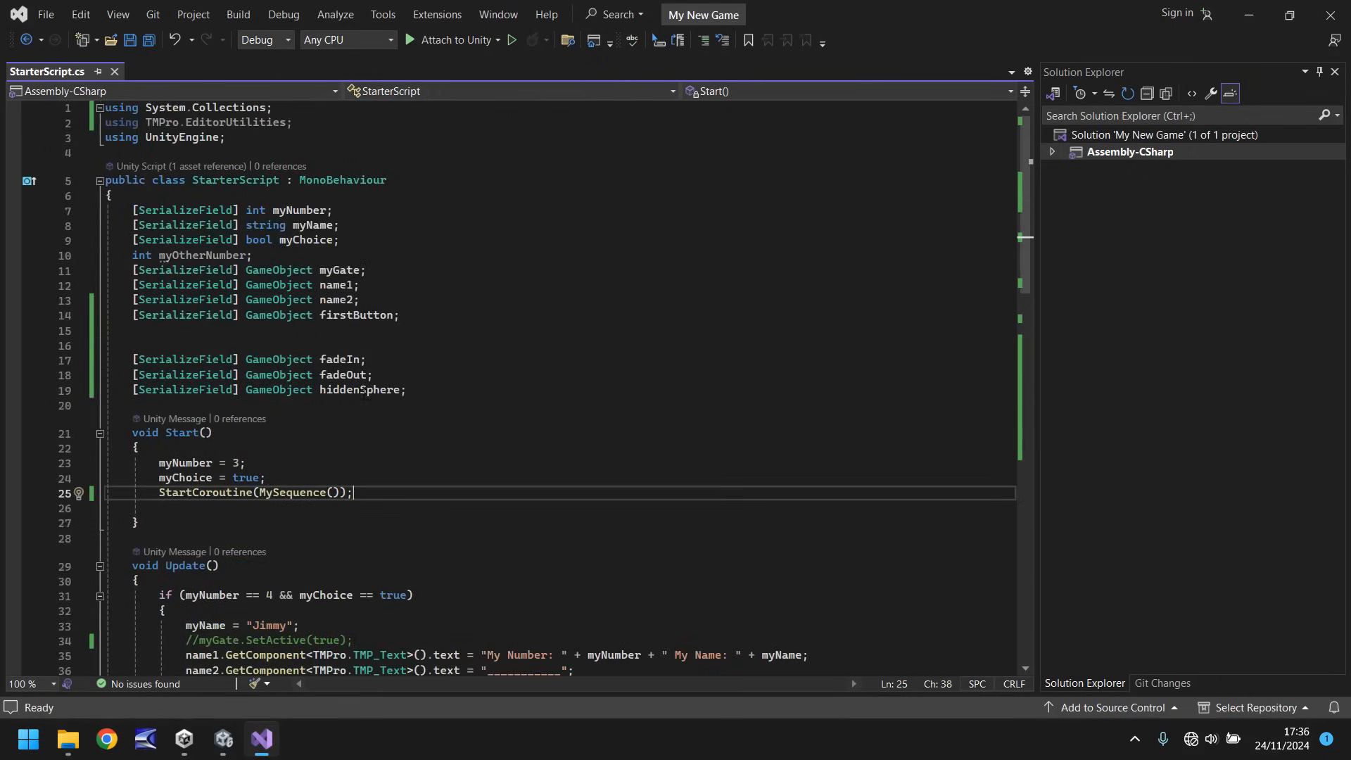
left_click(438, 389)
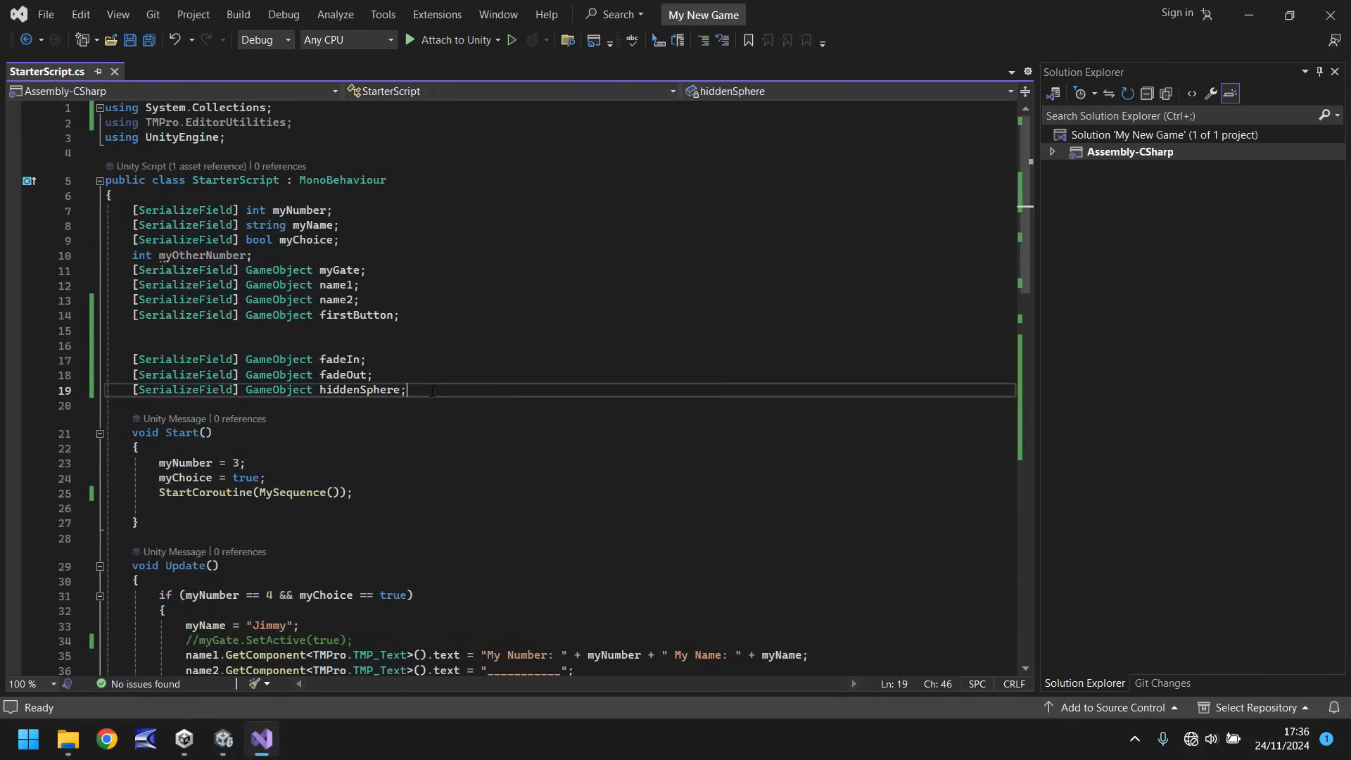
key("Return")
key("Return")
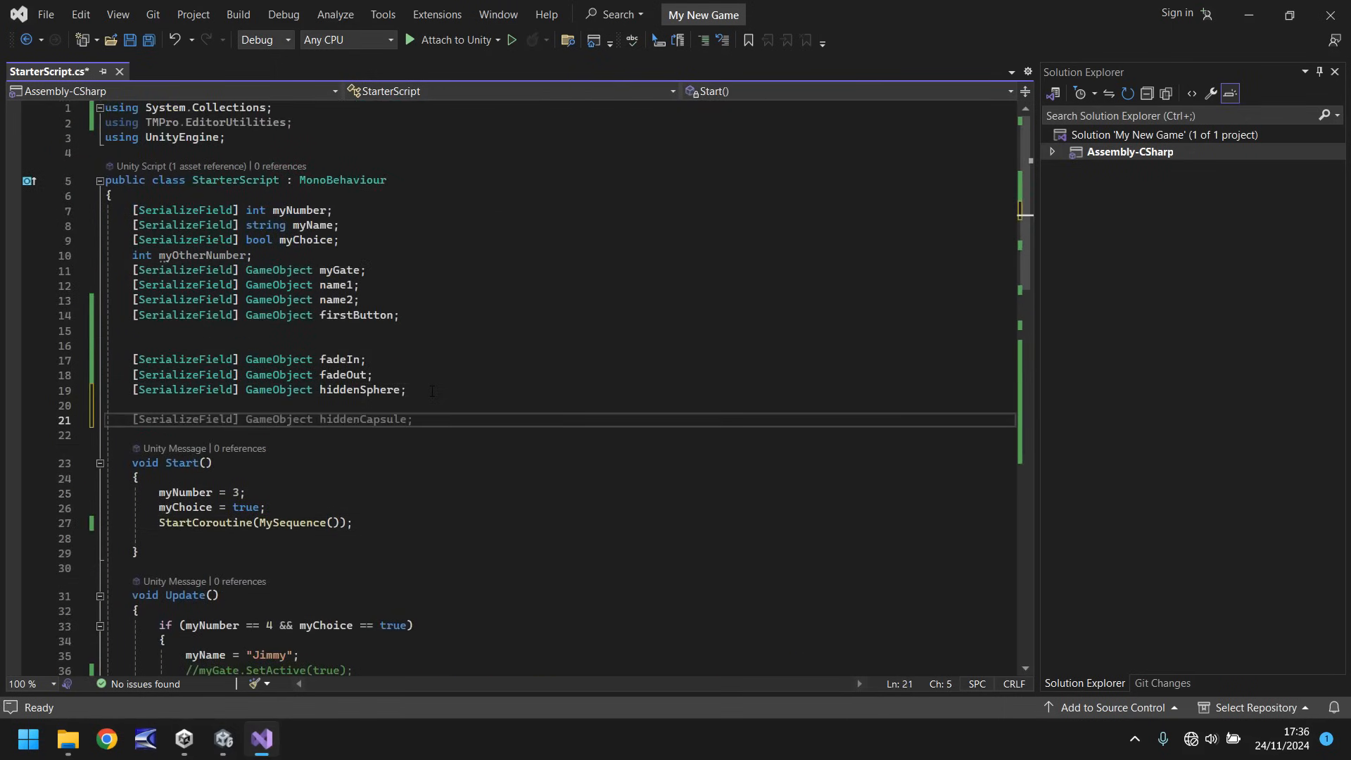
type("[Seria")
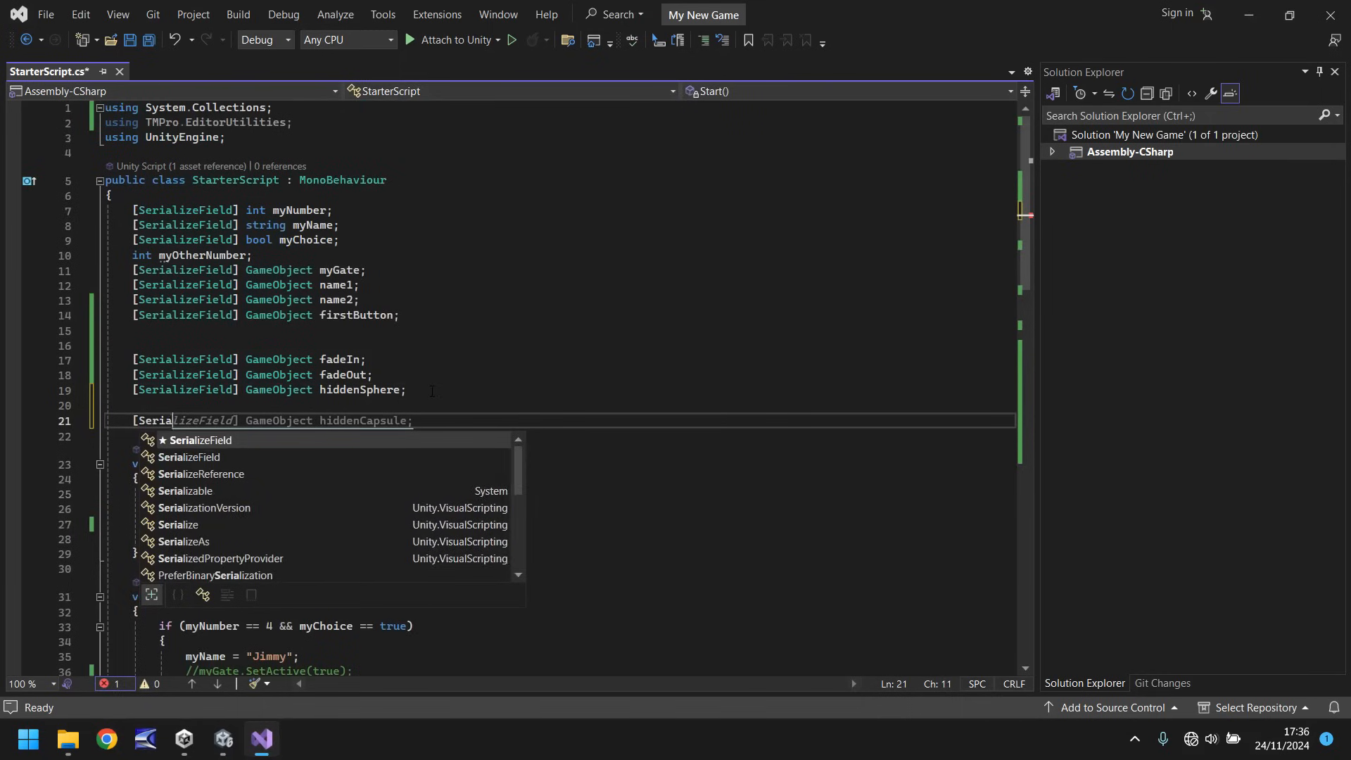
key("Tab")
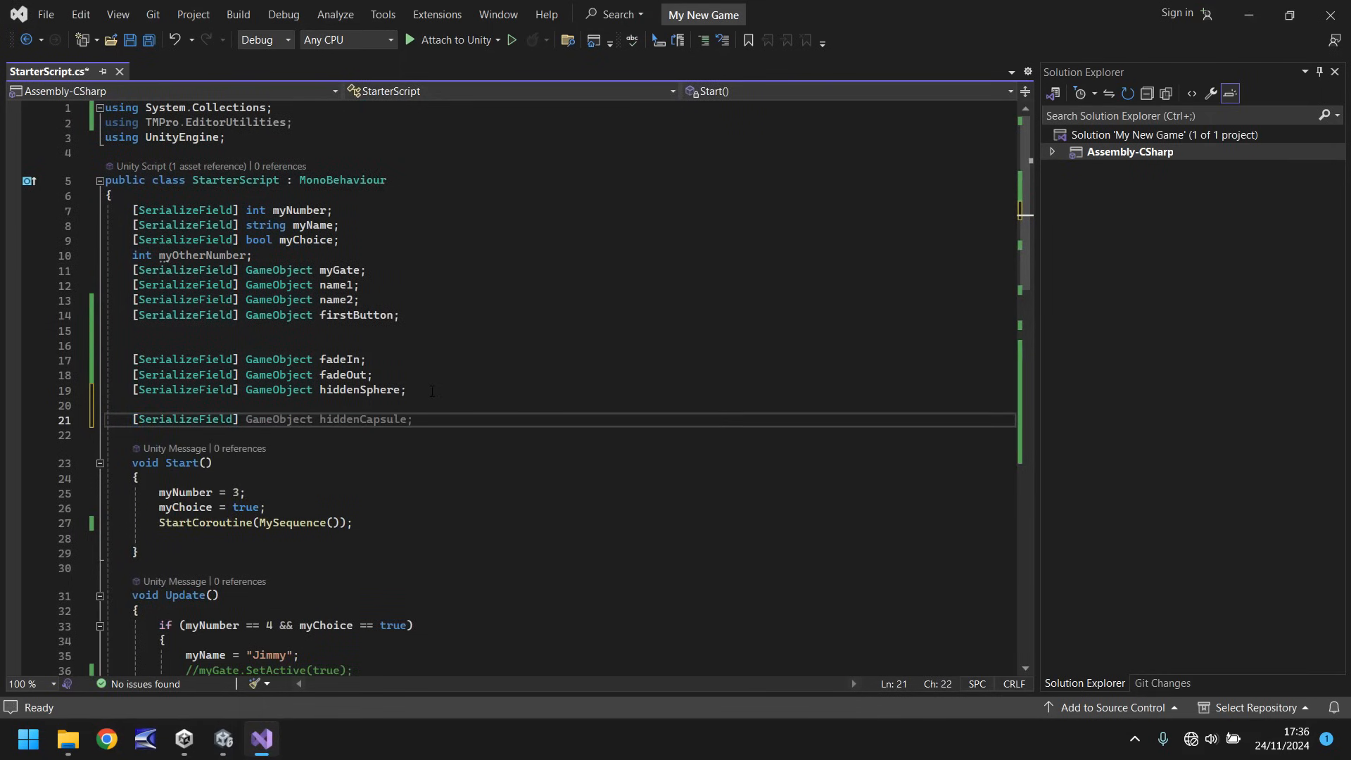
type("AudioSource")
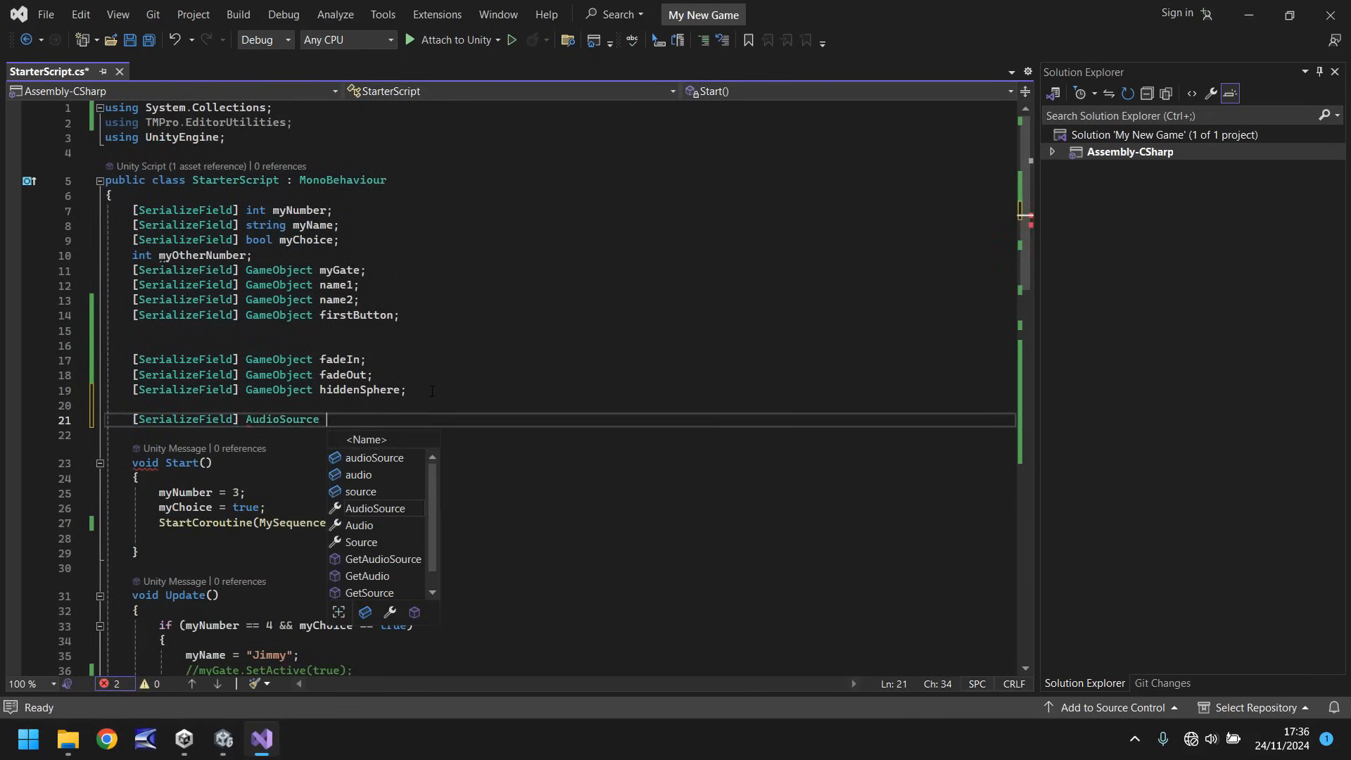
type(" ding;")
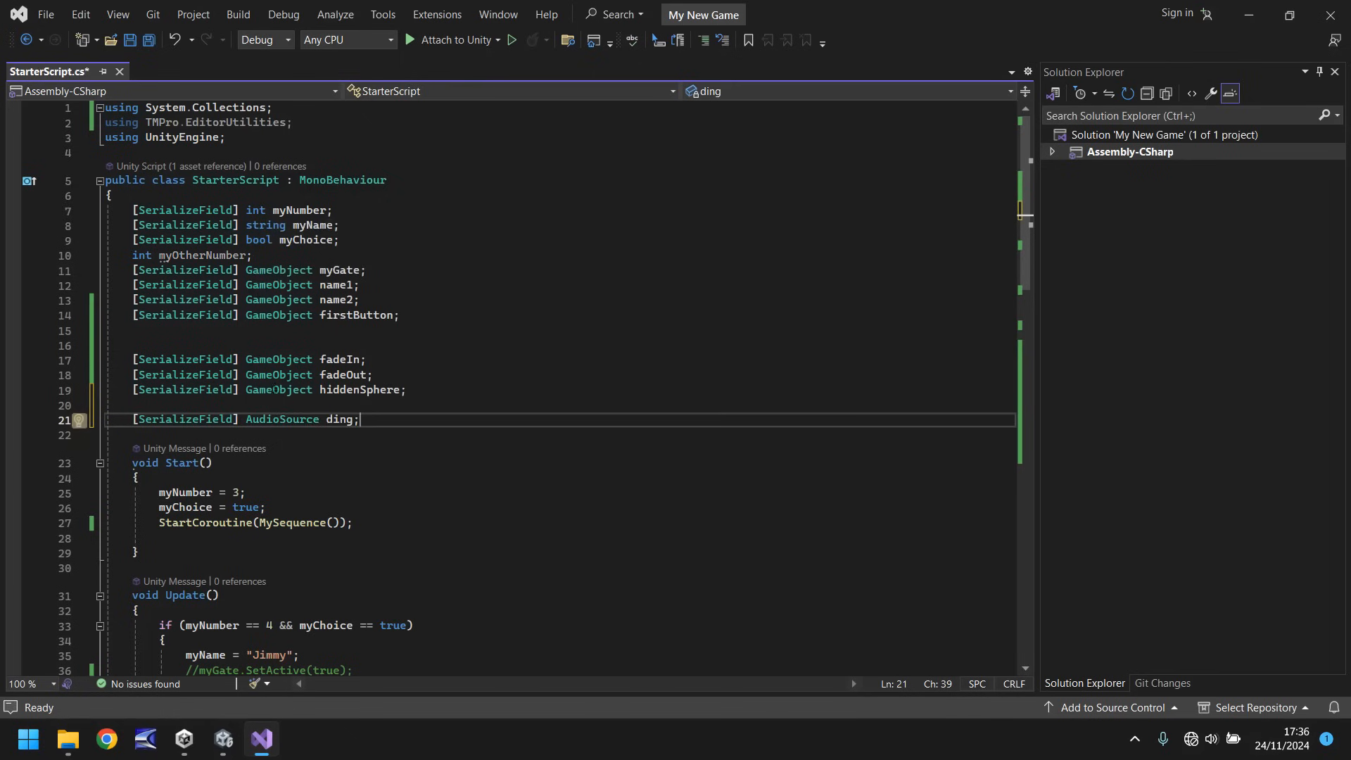
In the HideButton method, comment out firstButton.SetActive(false); and add ding.Play(); on the line below it.
scroll(282, 394, "down", 11)
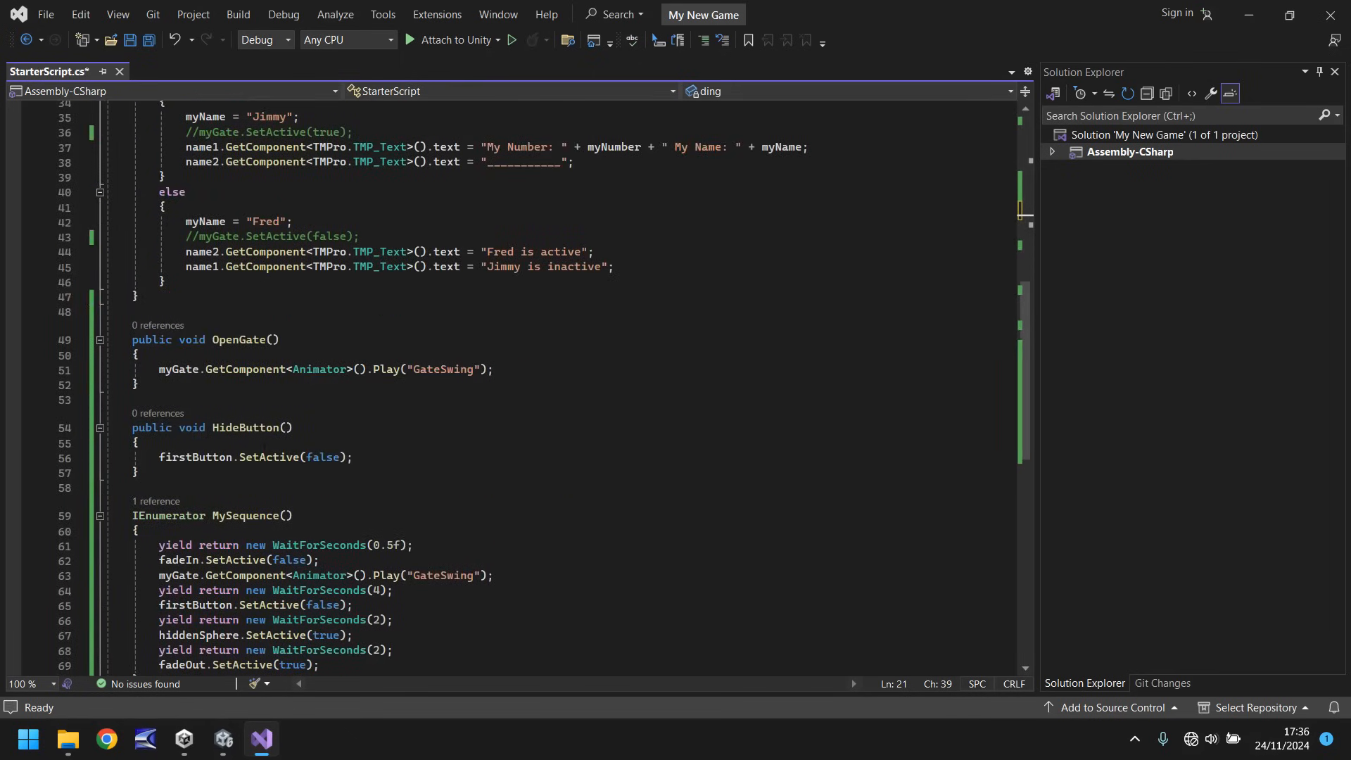
left_click(159, 458)
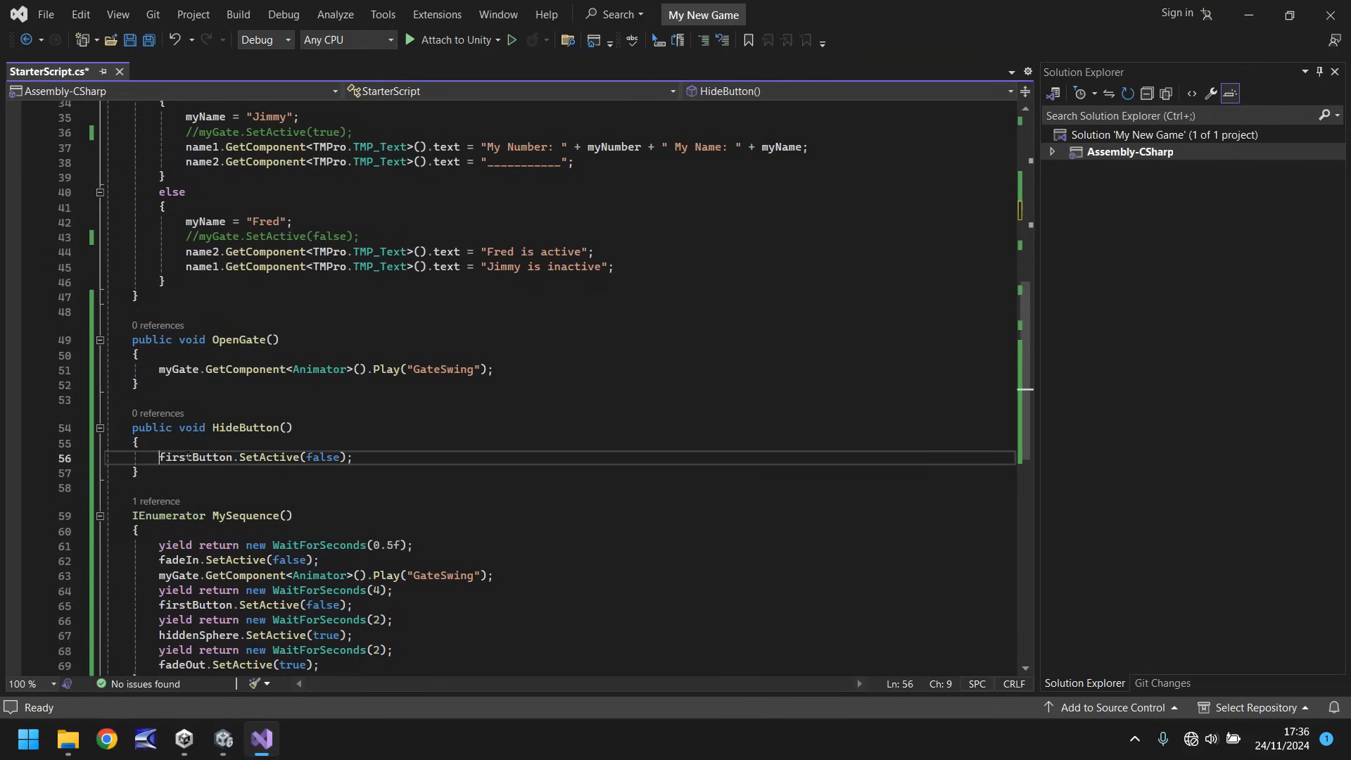
type("//")
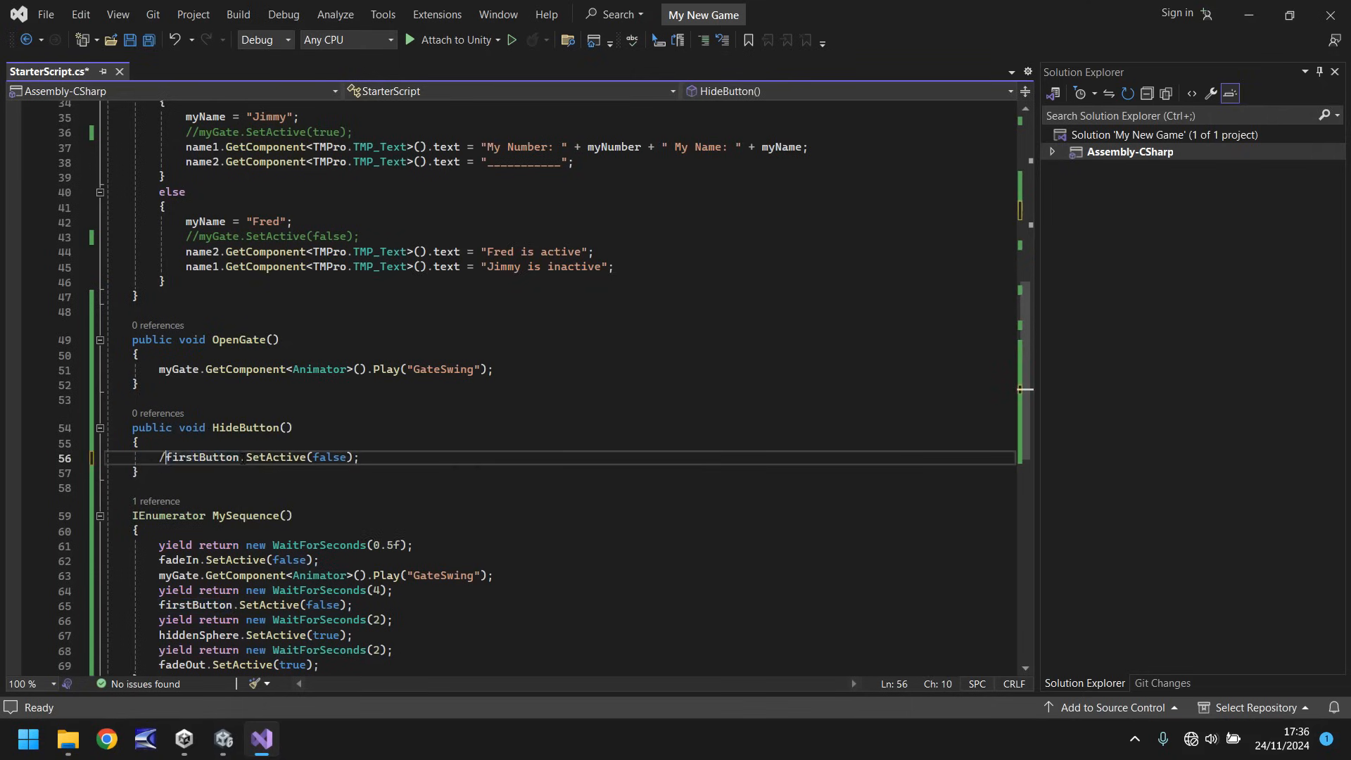
left_click(381, 459)
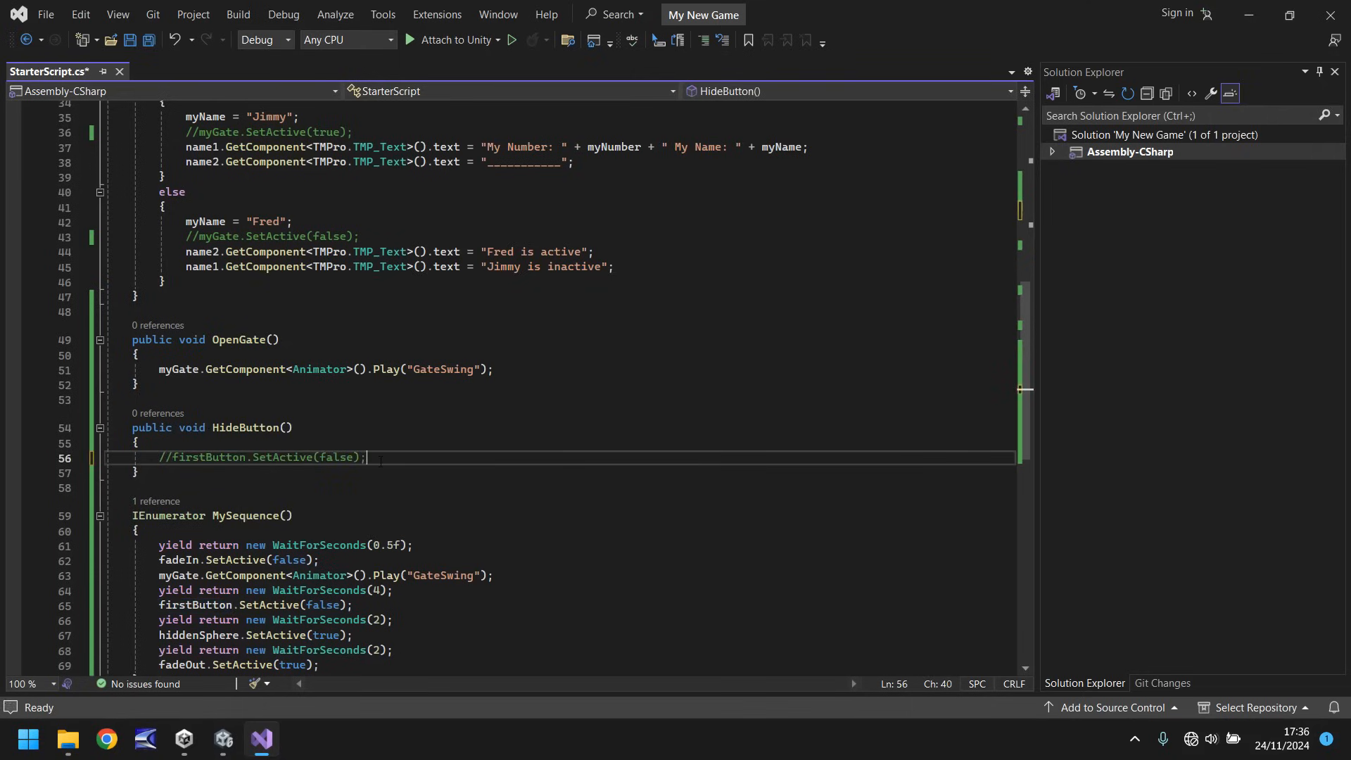
key("Return")
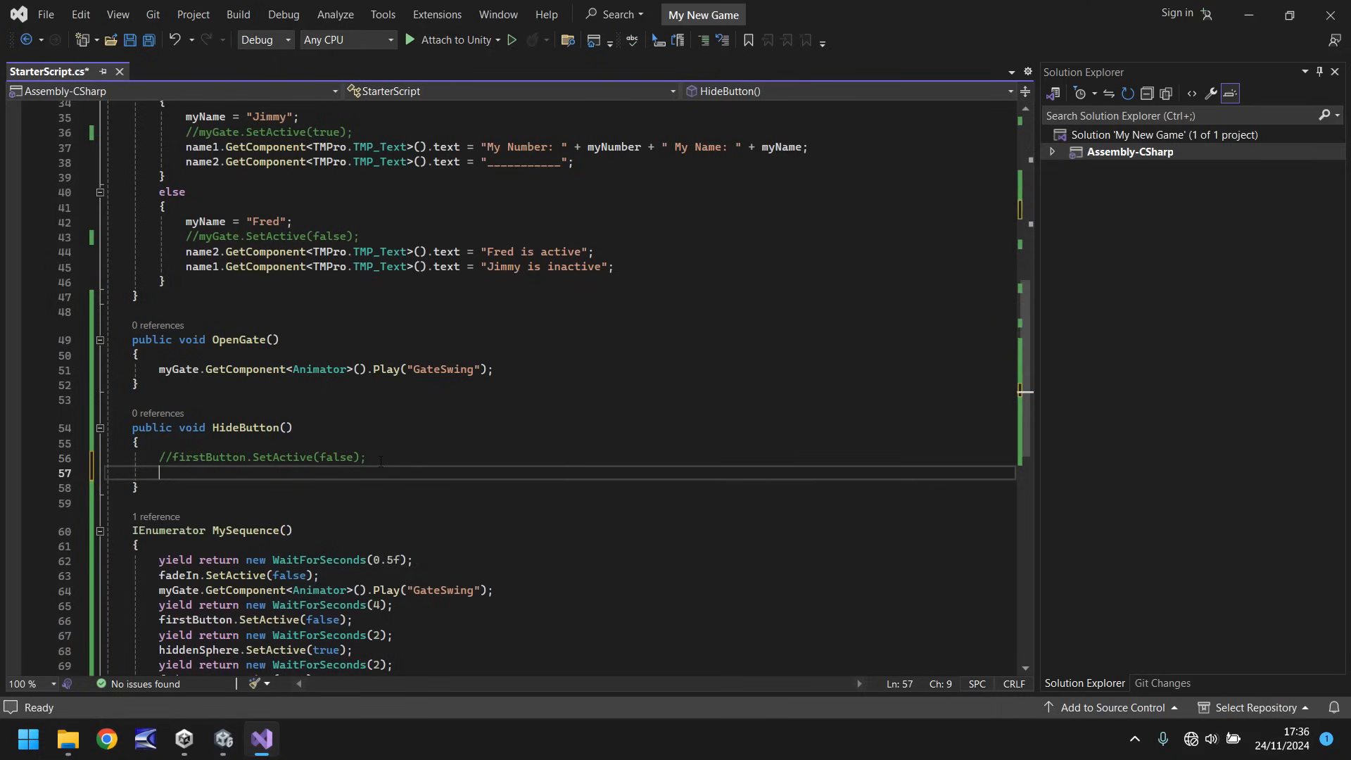
type("ding.Pl")
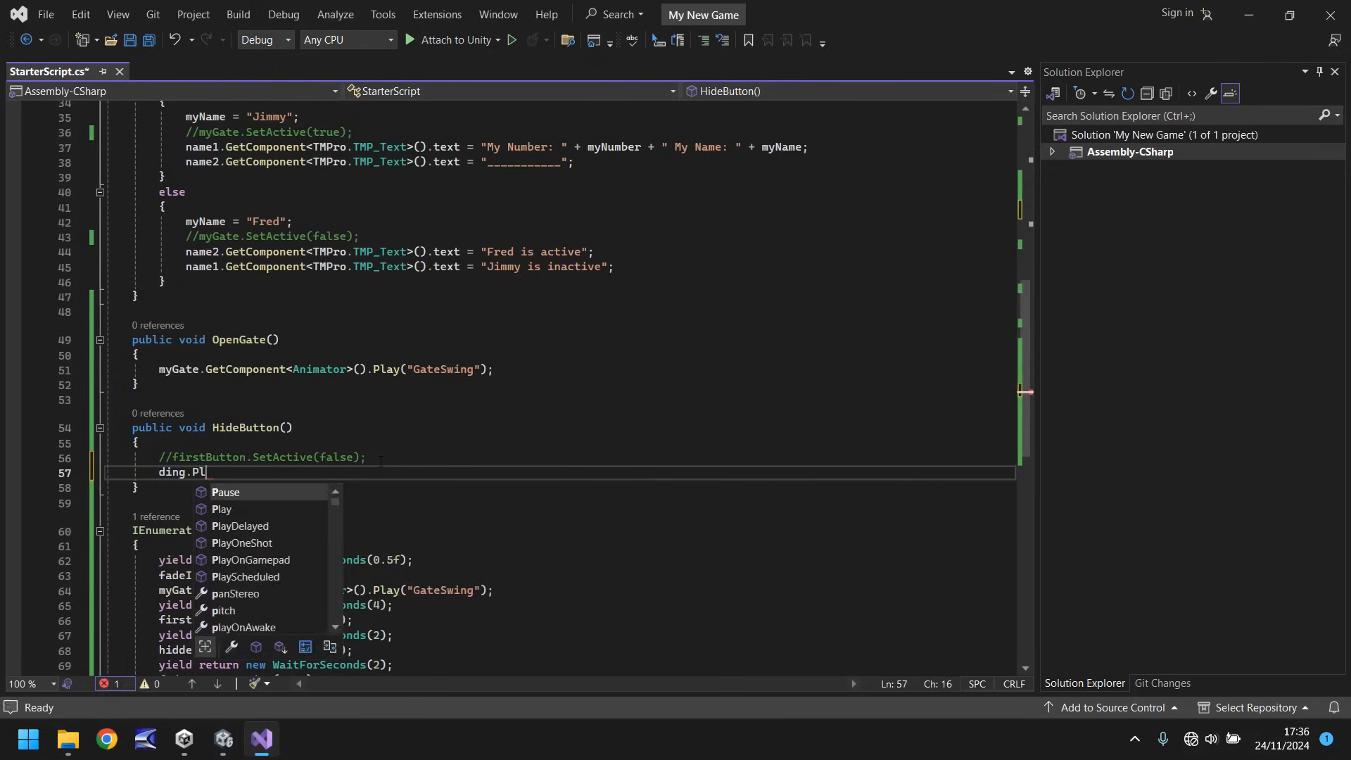
type("ay();")
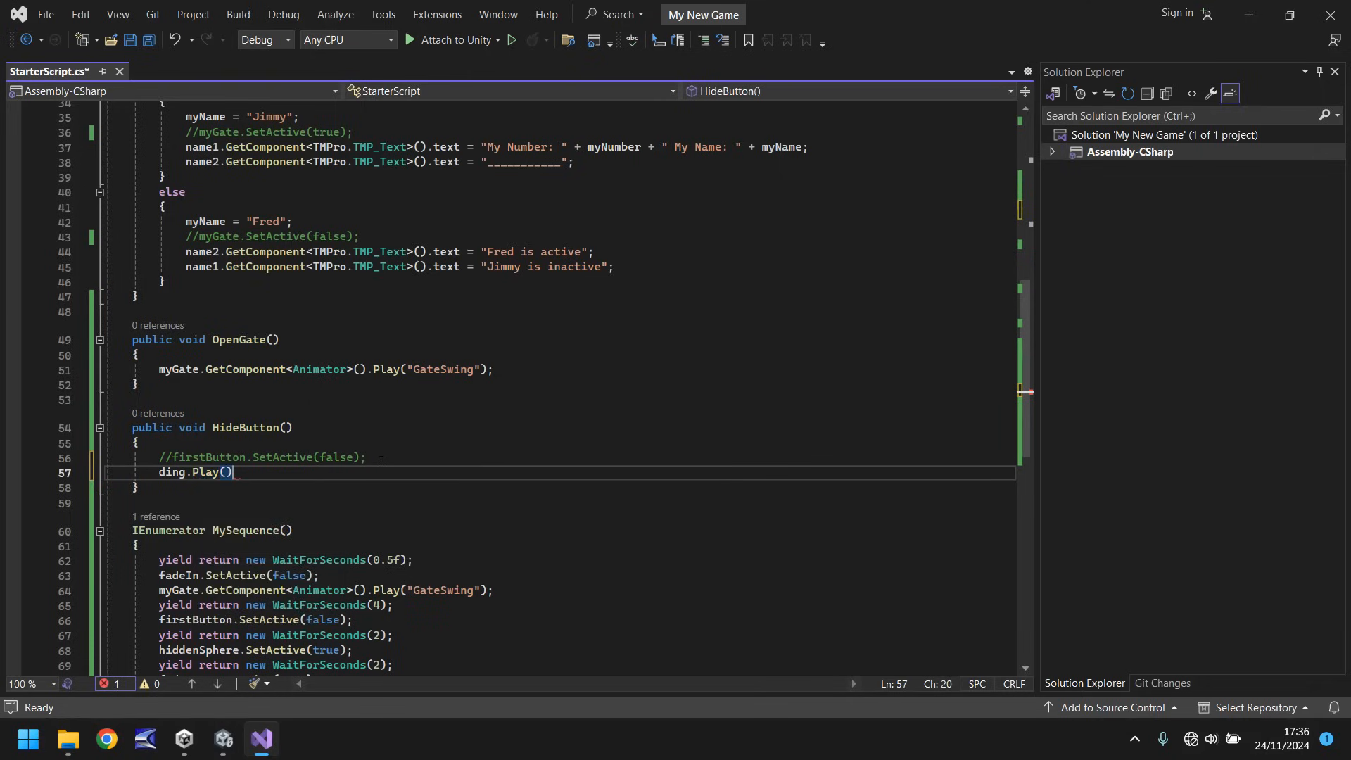
Save StarterScript, switch to Unity, and assign the Ding object to the Ding field of Scriptholder's Starter Script component.
key("ctrl+s")
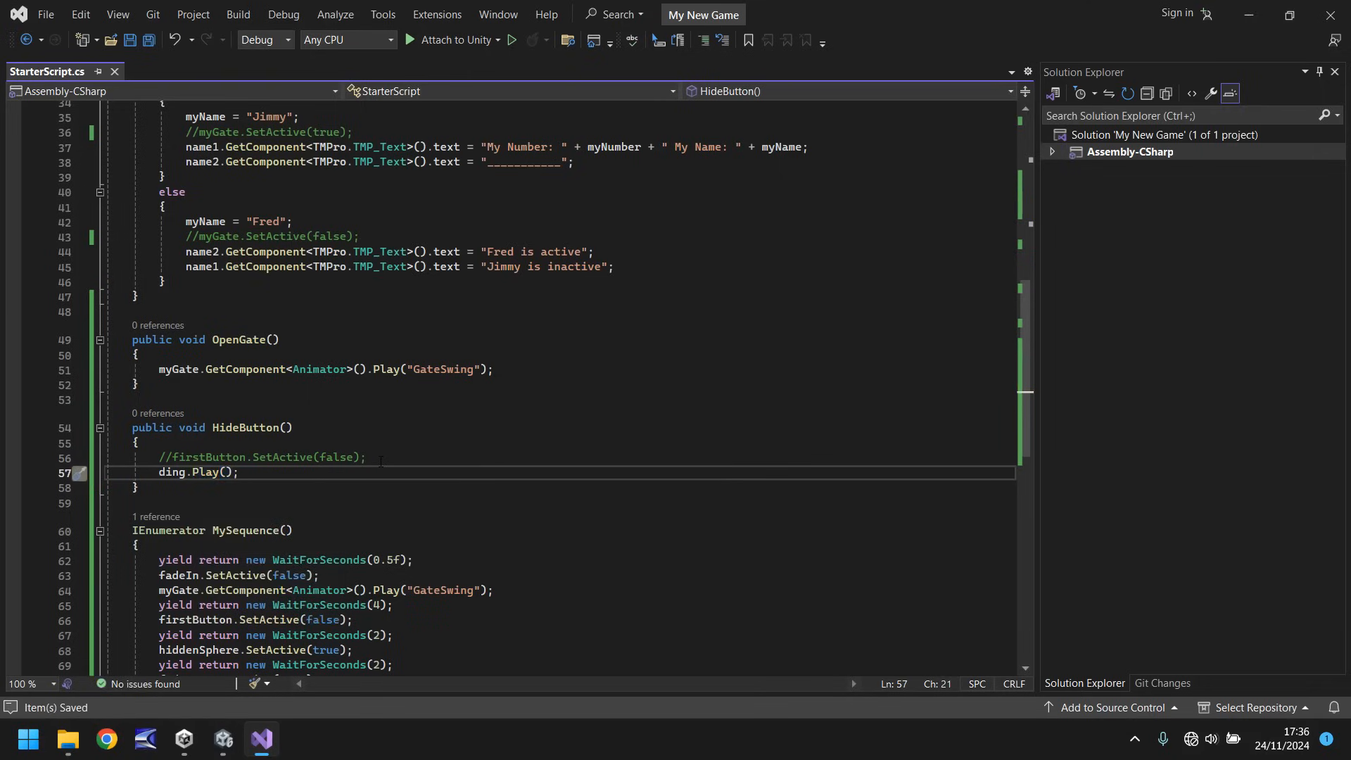
scroll(463, 396, "up", 6)
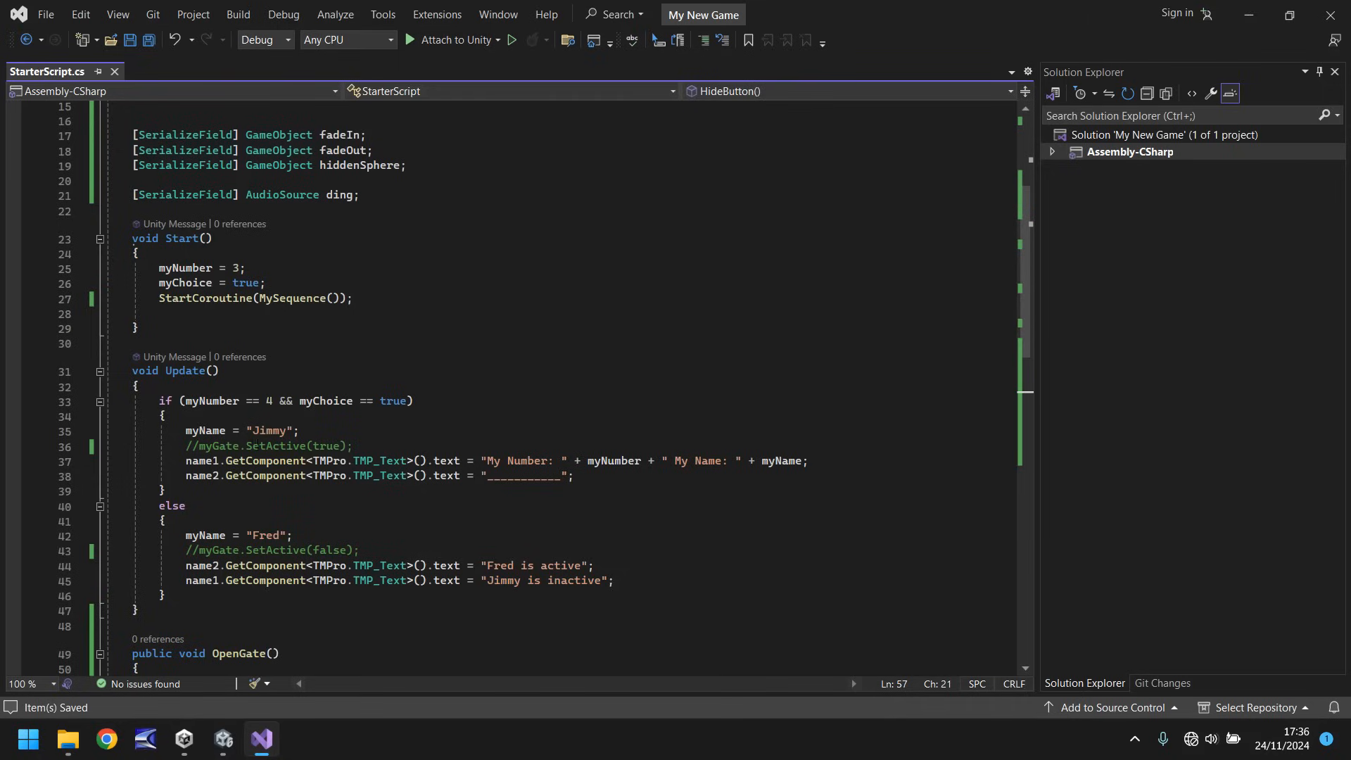
left_click(224, 740)
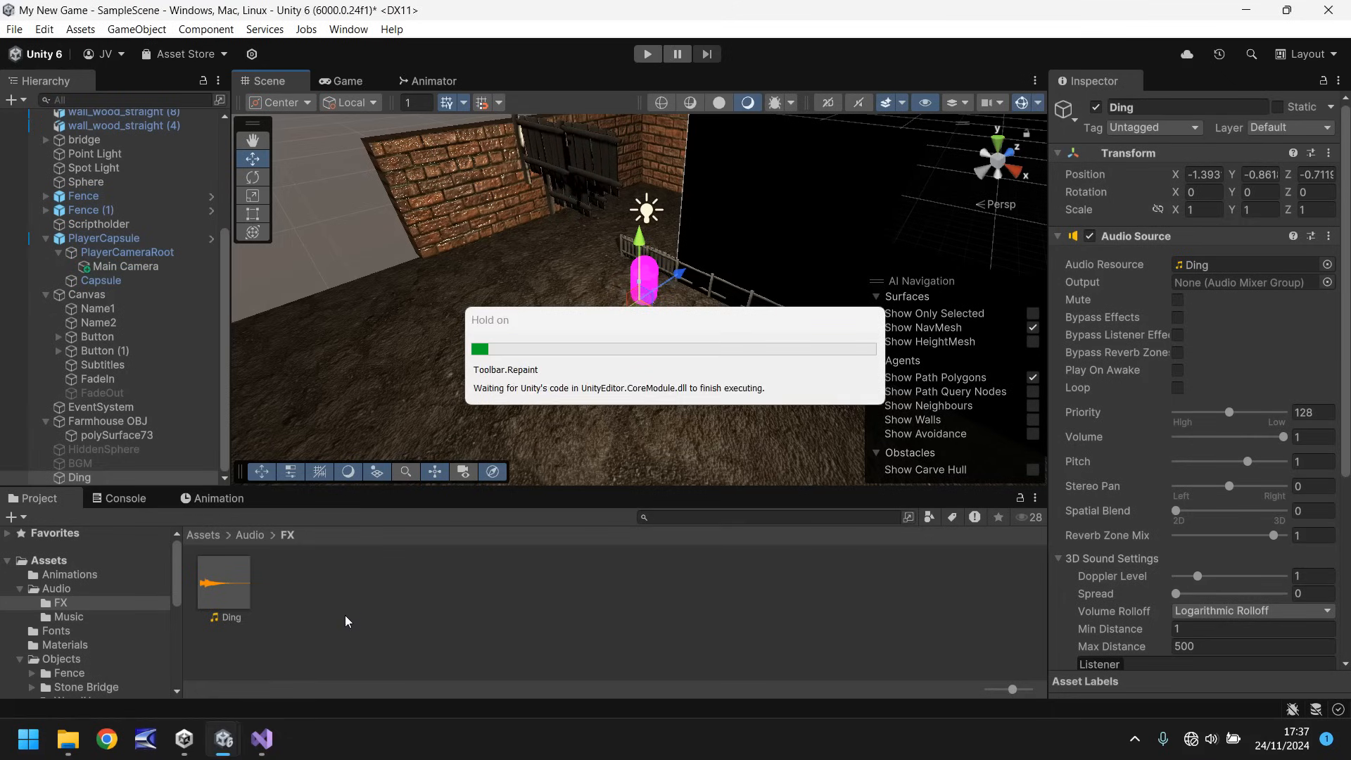
left_click(115, 224)
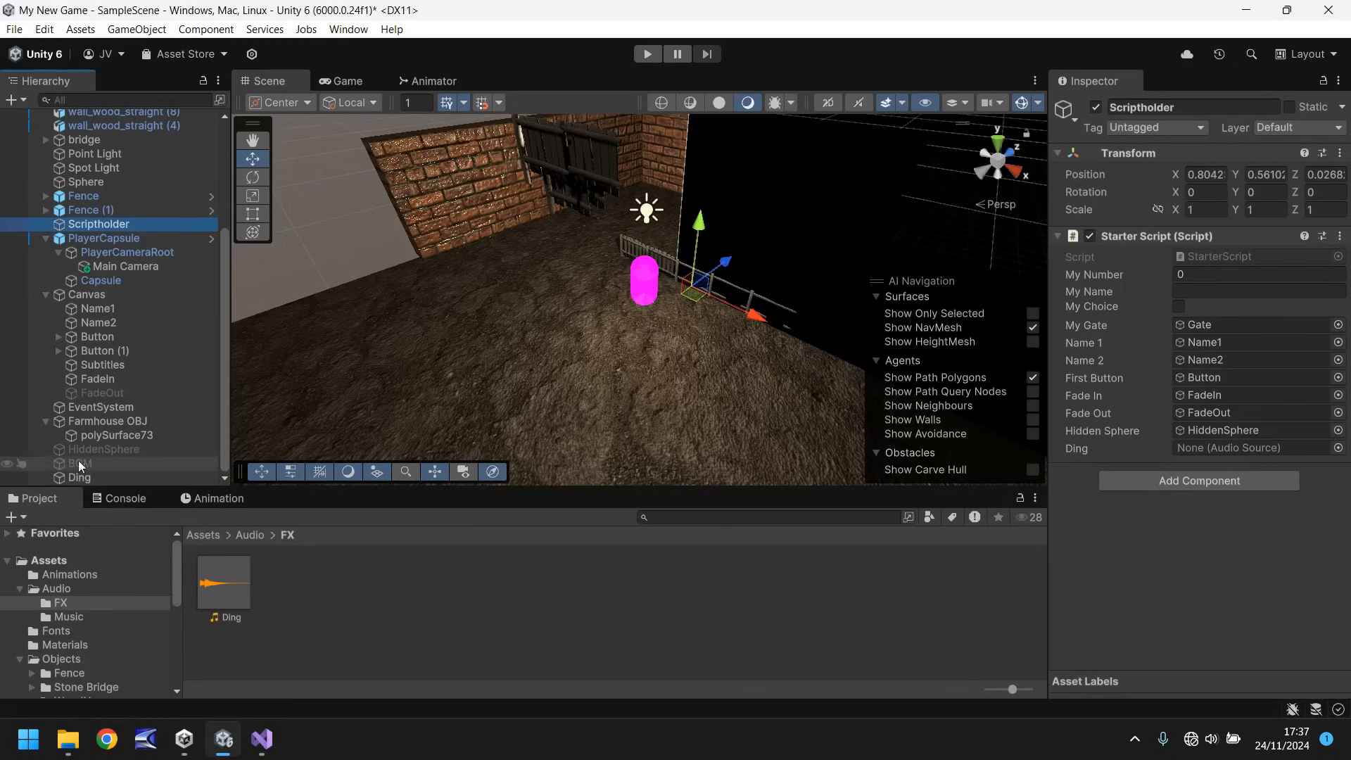
left_click_drag(78, 478, 1218, 449)
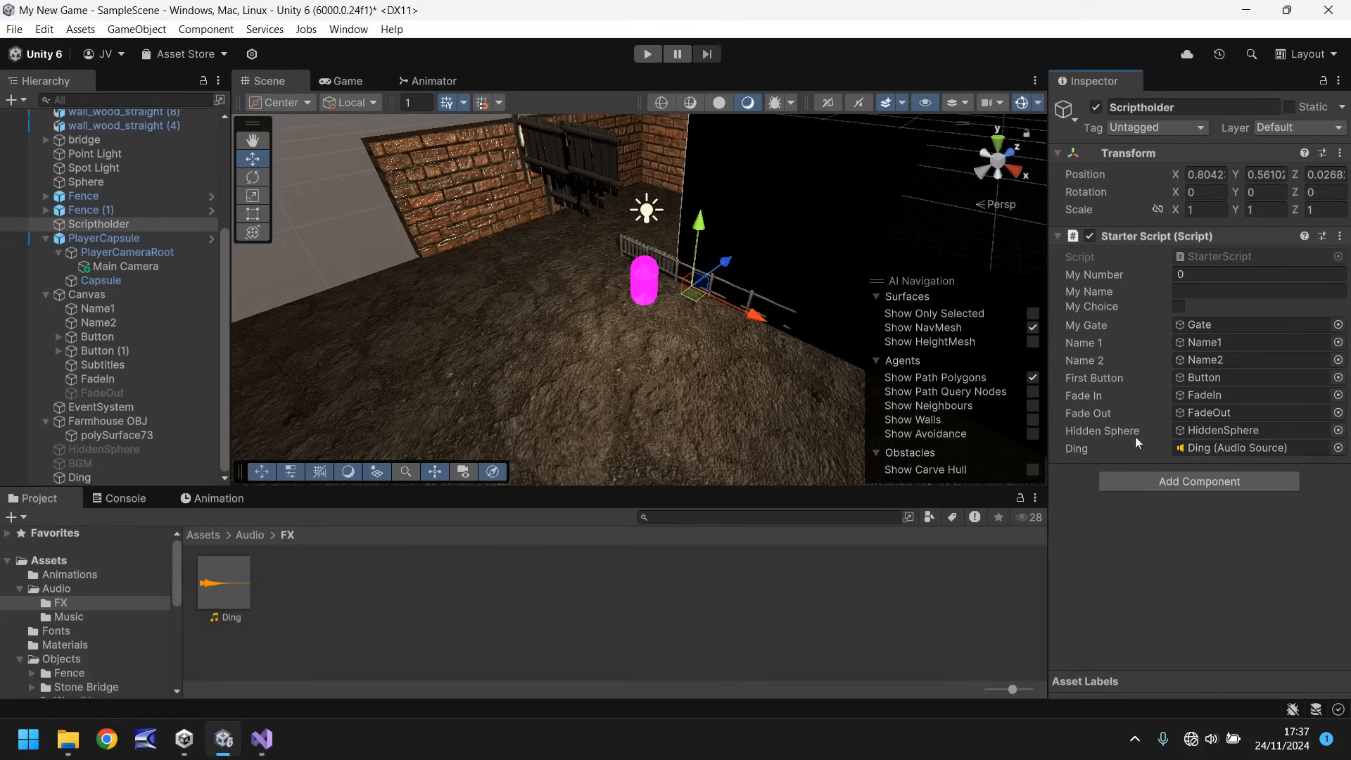
Play-test the scene with the Ding audio source assigned and stop the game.
left_click(648, 54)
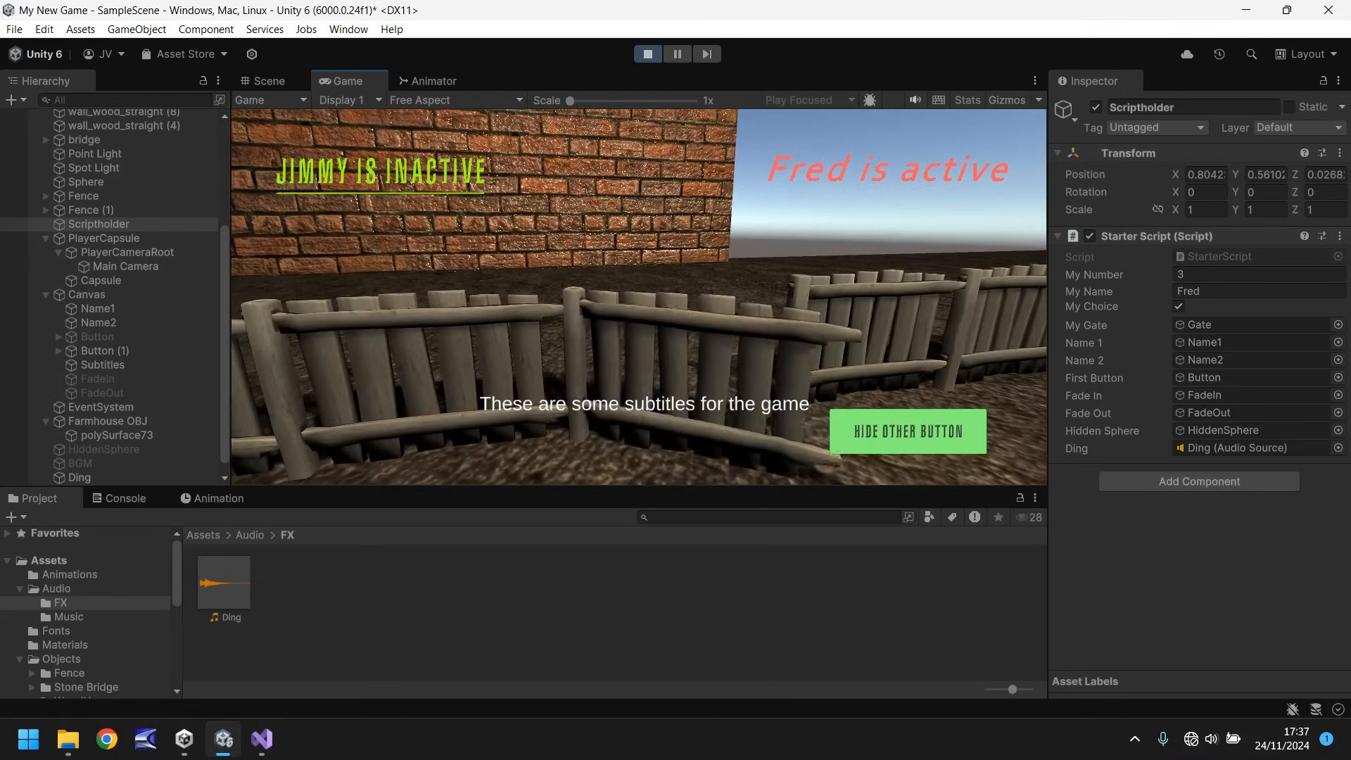
key("ctrl+p")
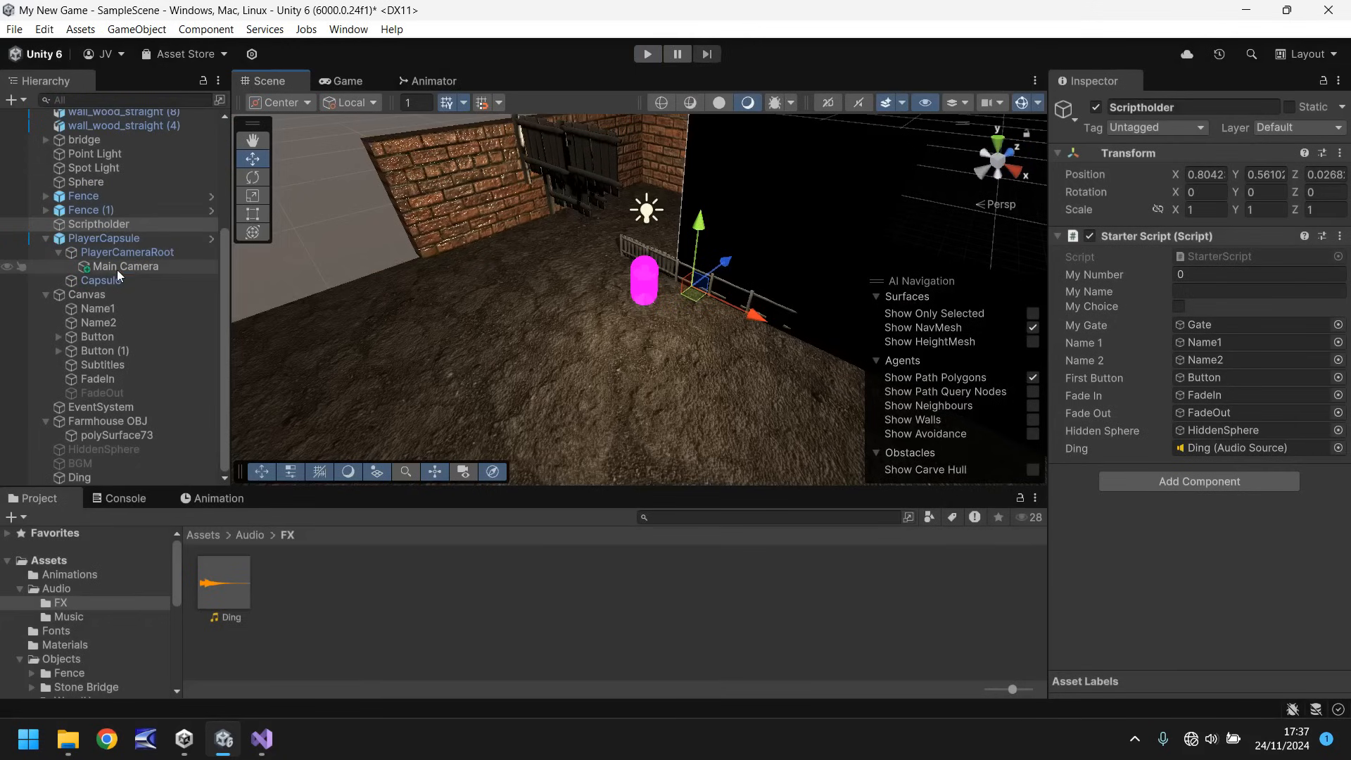
Move Main Camera out of PlayerCapsule to the scene's root level and deactivate PlayerCapsule.
left_click(117, 269)
left_click_drag(117, 269, 103, 232)
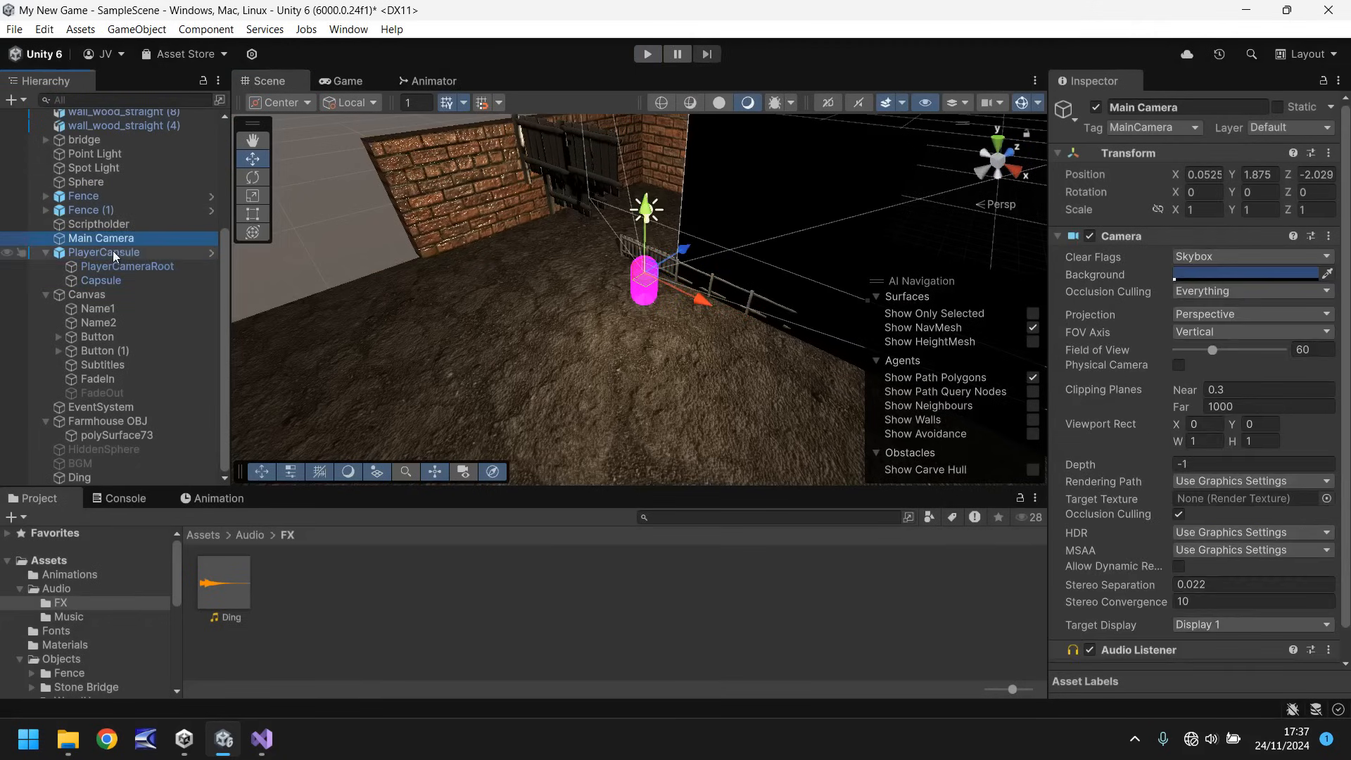
left_click(113, 252)
left_click(1096, 108)
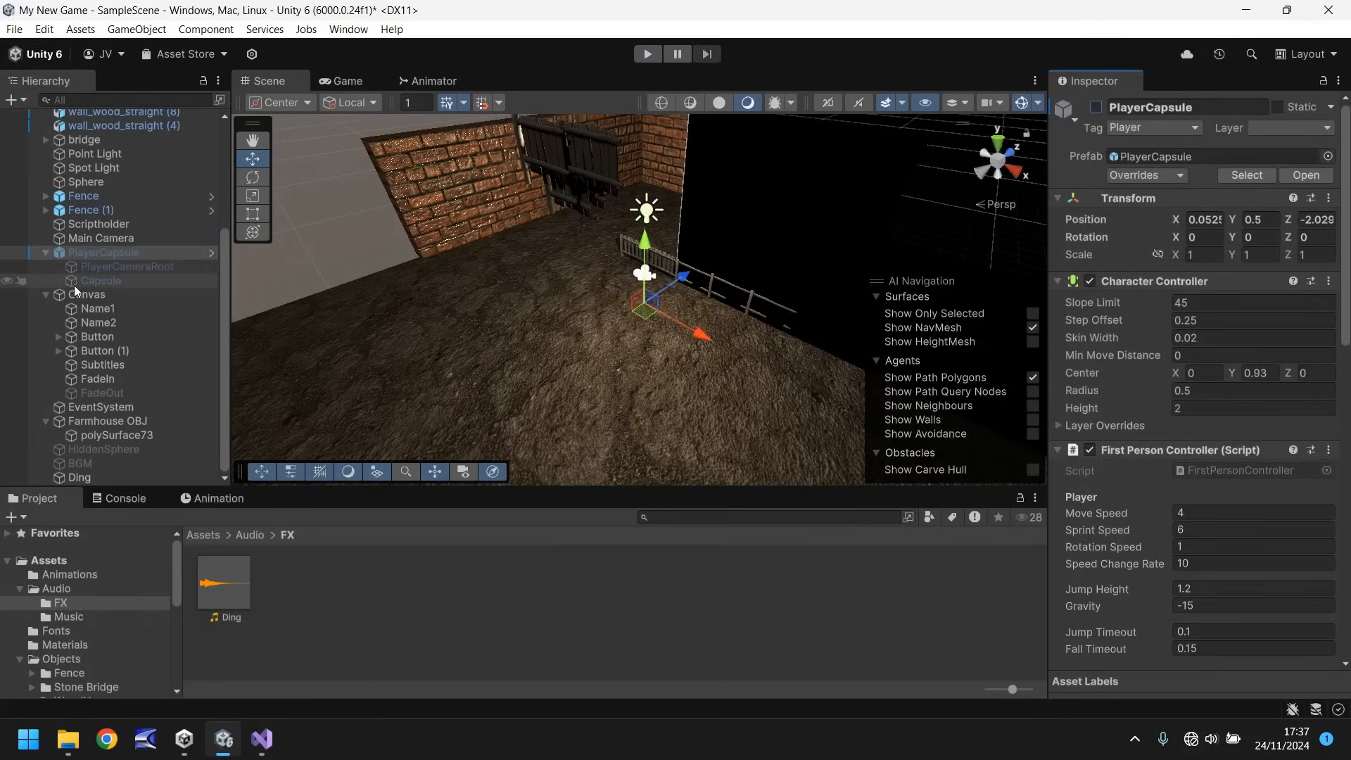
Run the game, trigger the Hide Other Button button to test the ding sound, and stop the game.
left_click(648, 55)
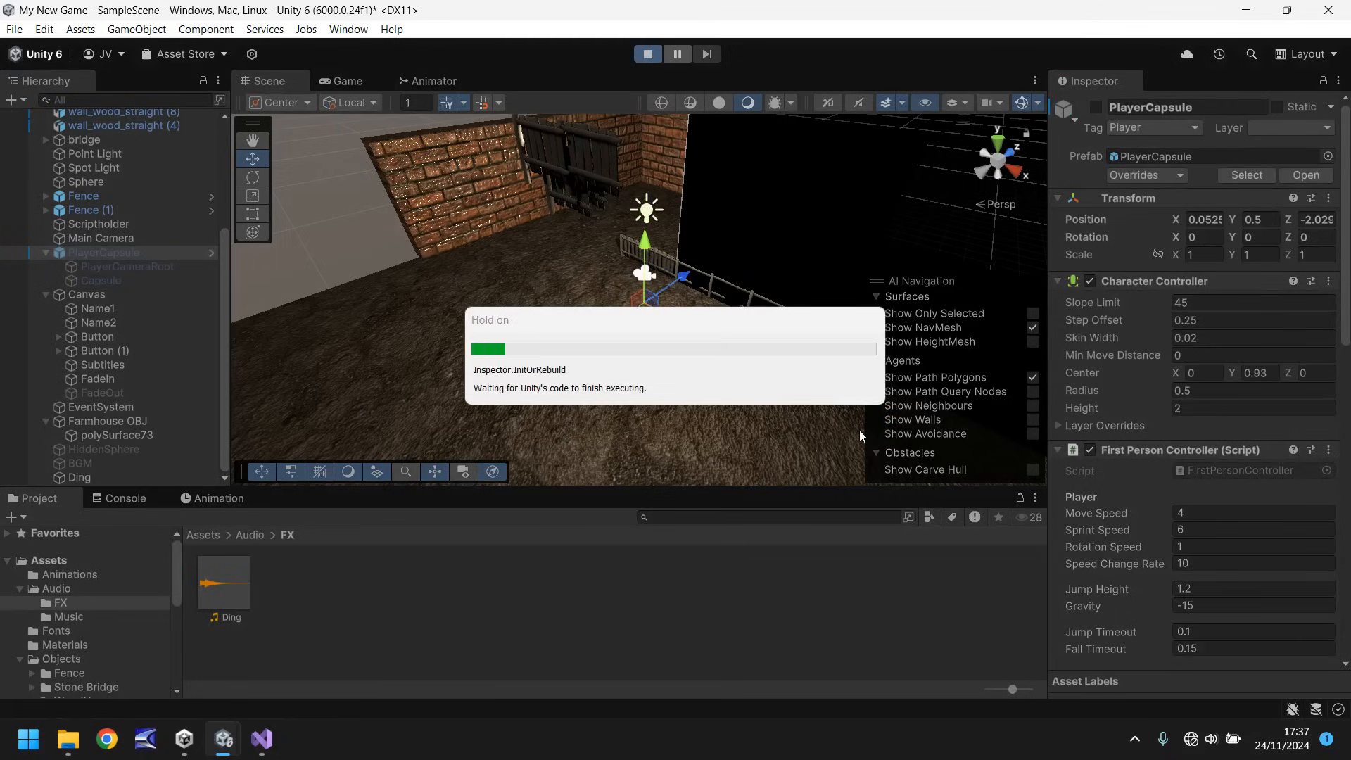
left_click(908, 432)
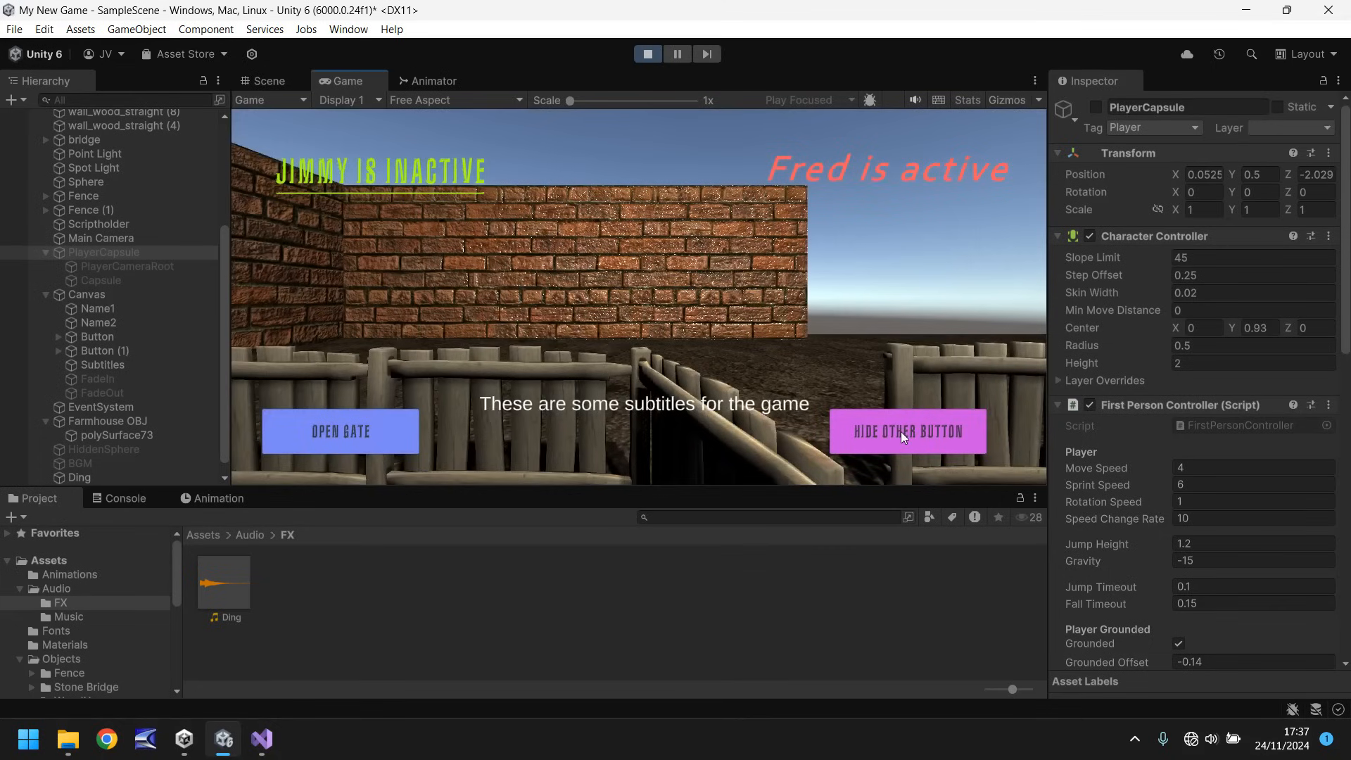
left_click(898, 433)
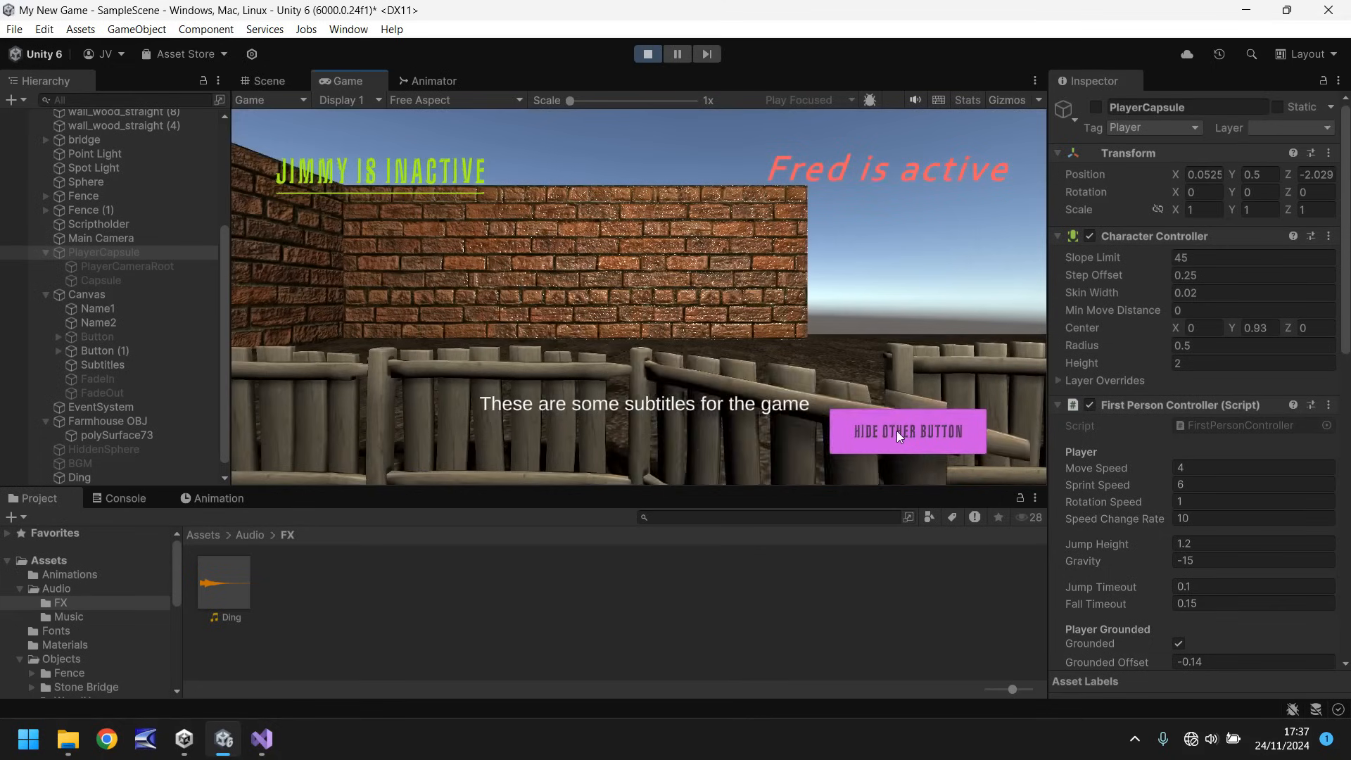
key("ctrl+p")
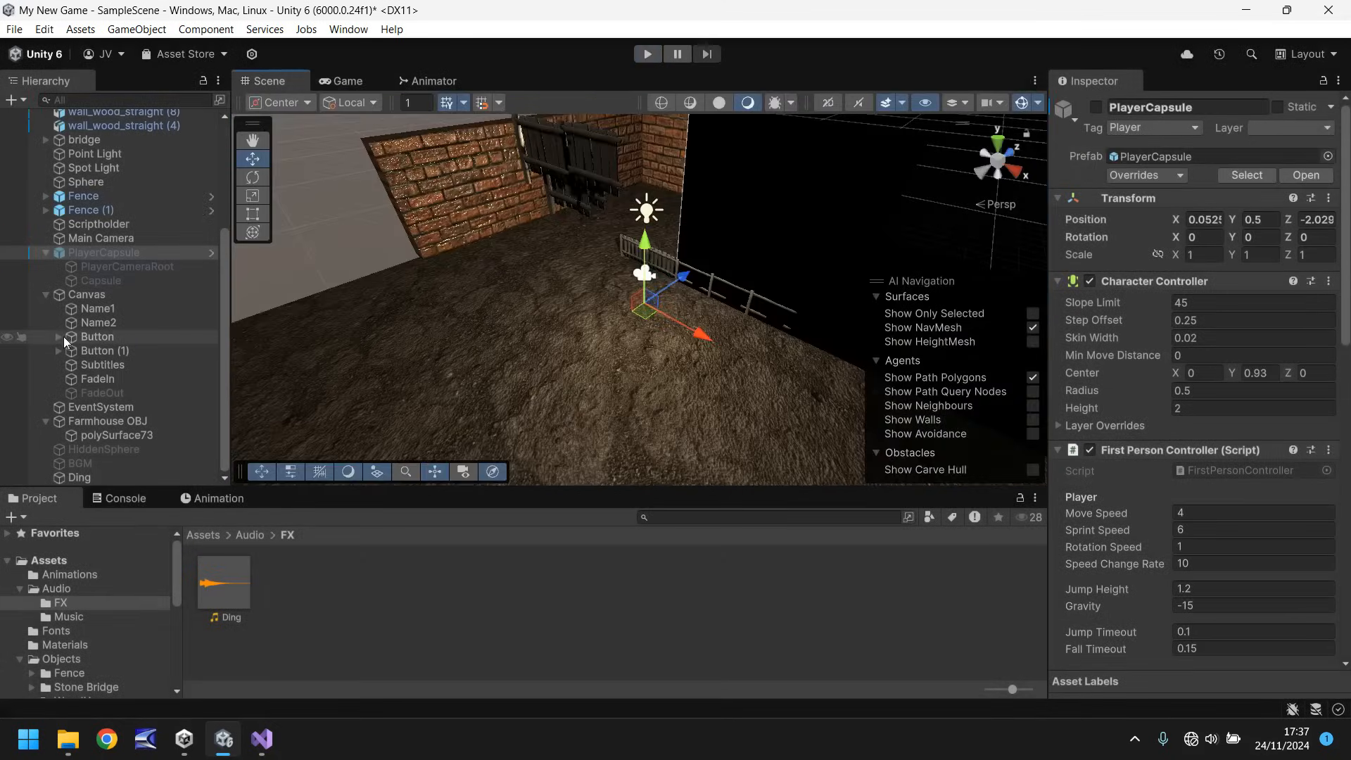
Change the label text of Button (1) to "Make A Ding Sound".
left_click(58, 350)
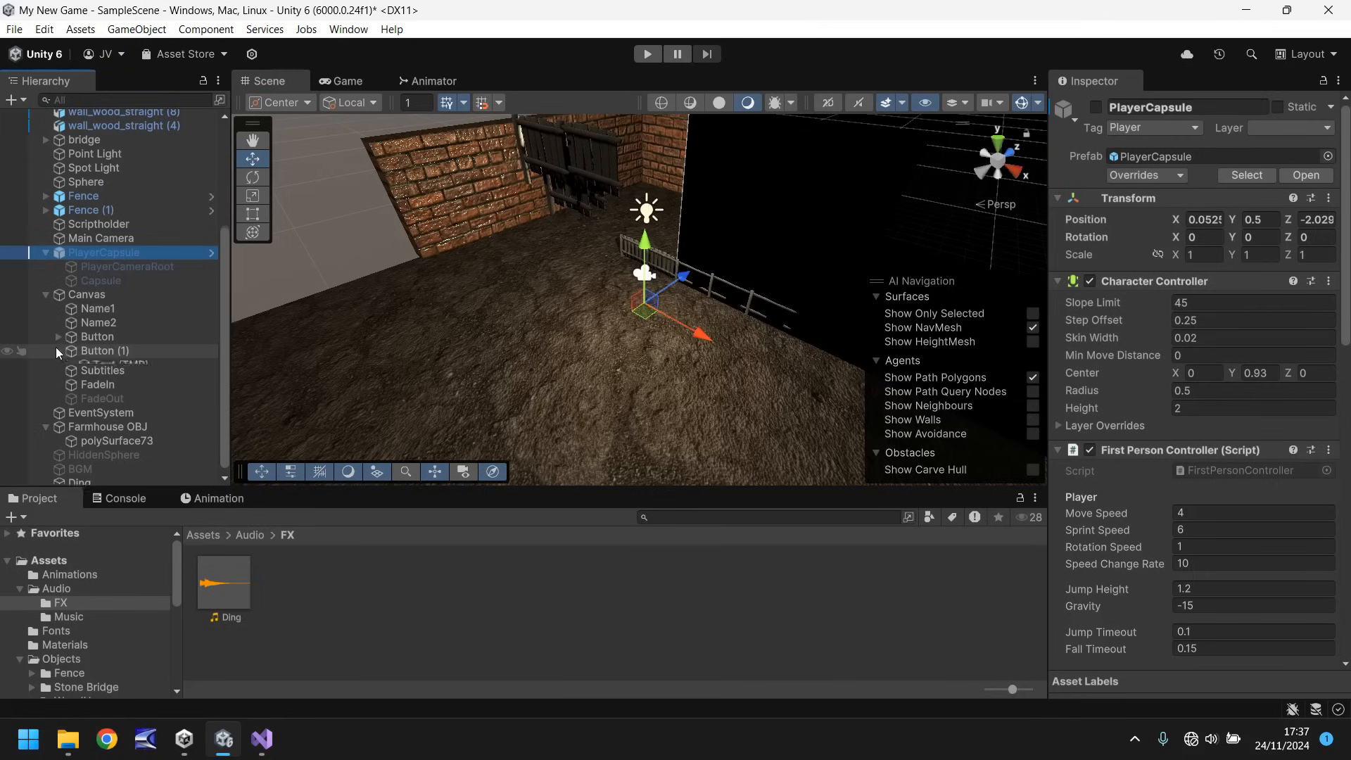
left_click(107, 365)
left_click(1174, 453)
key("ctrl+a")
type("M")
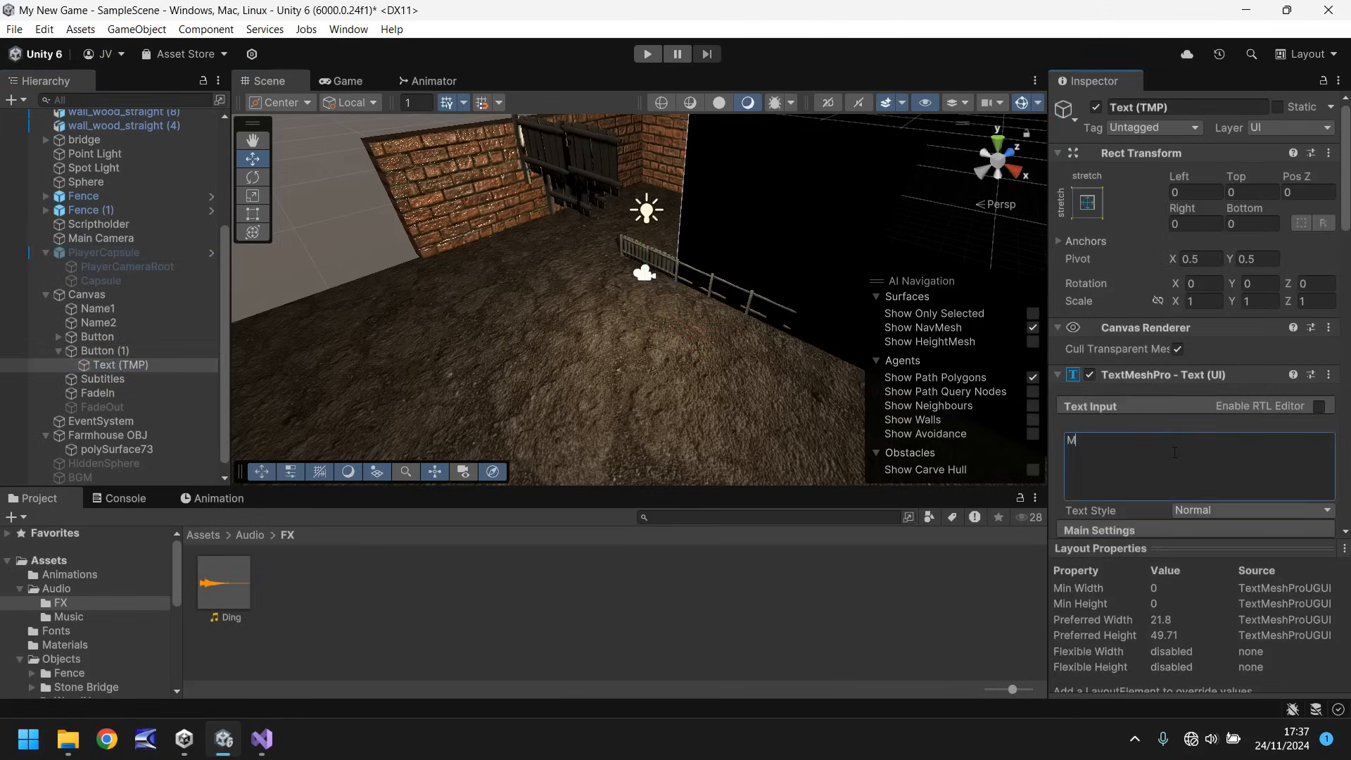
type("ake A Ding Sound")
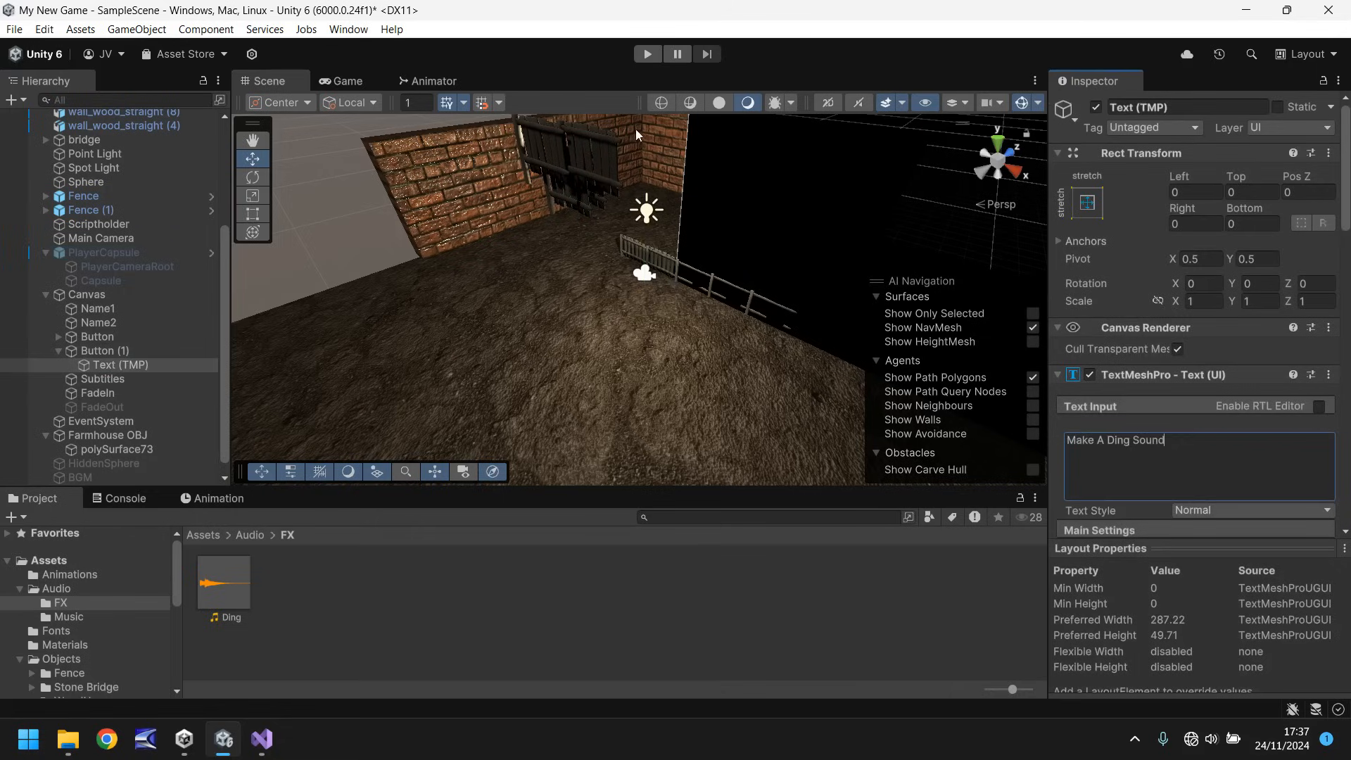
Run the game, trigger the Make A Ding Sound button, and stop the game.
left_click(647, 50)
left_click(648, 49)
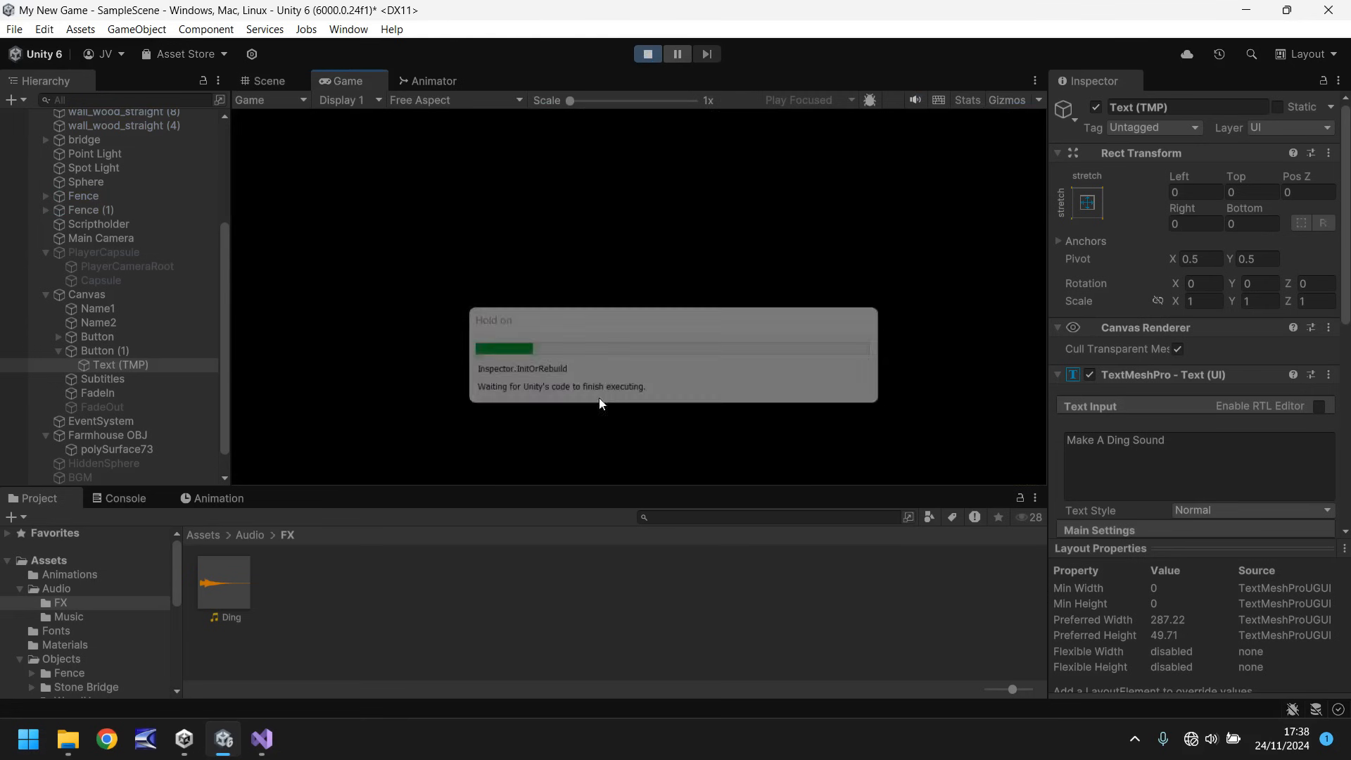
left_click(935, 437)
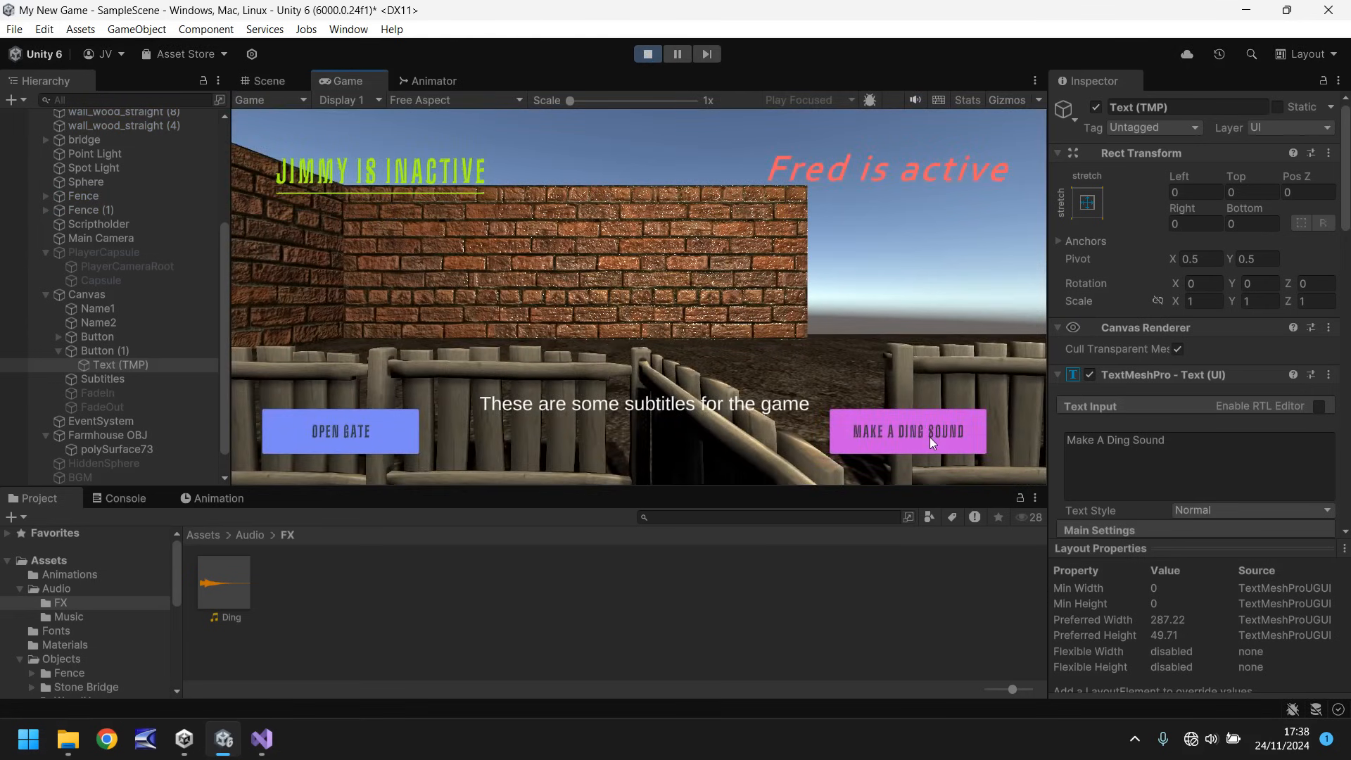
key("ctrl+p")
left_click(445, 632)
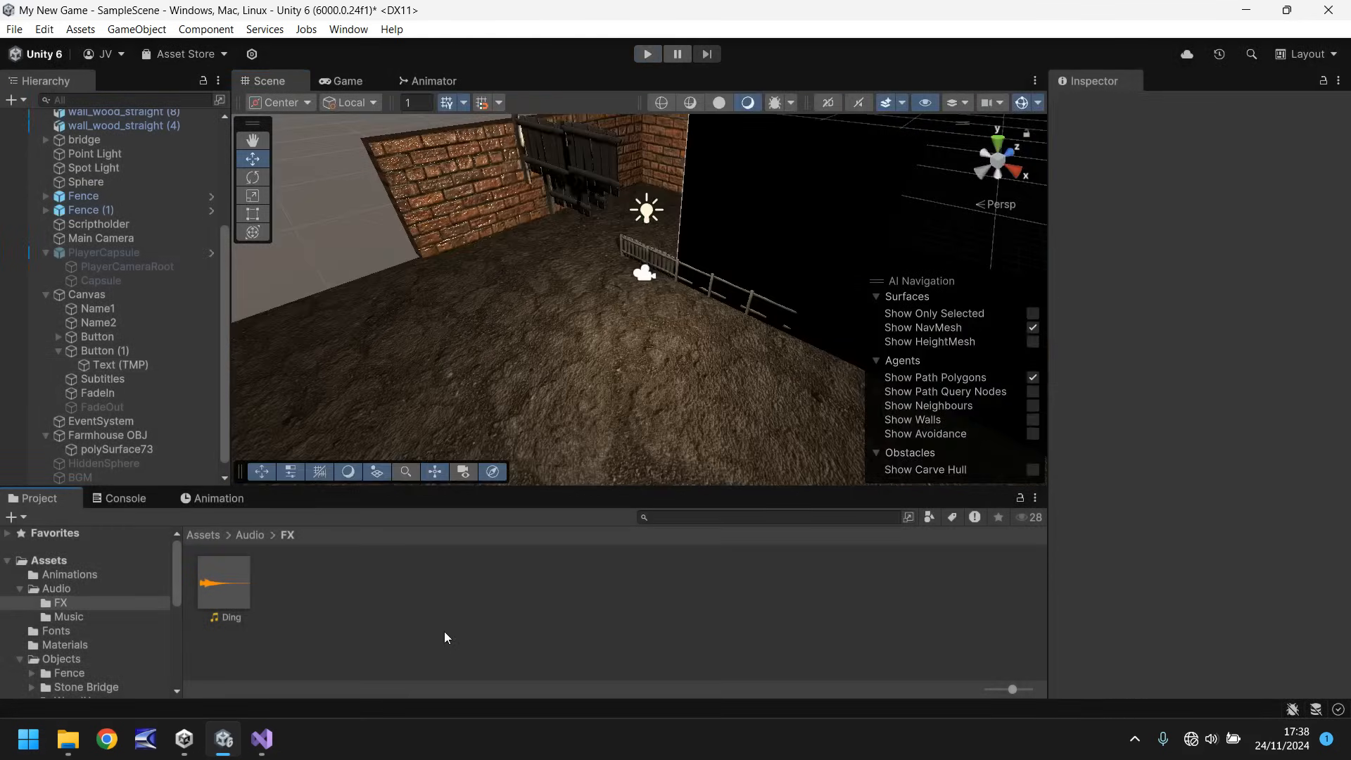
Raise the Ding audio source's pitch to 1.43 and play-test the Make A Ding Sound button with it.
left_click_drag(224, 583, 92, 477)
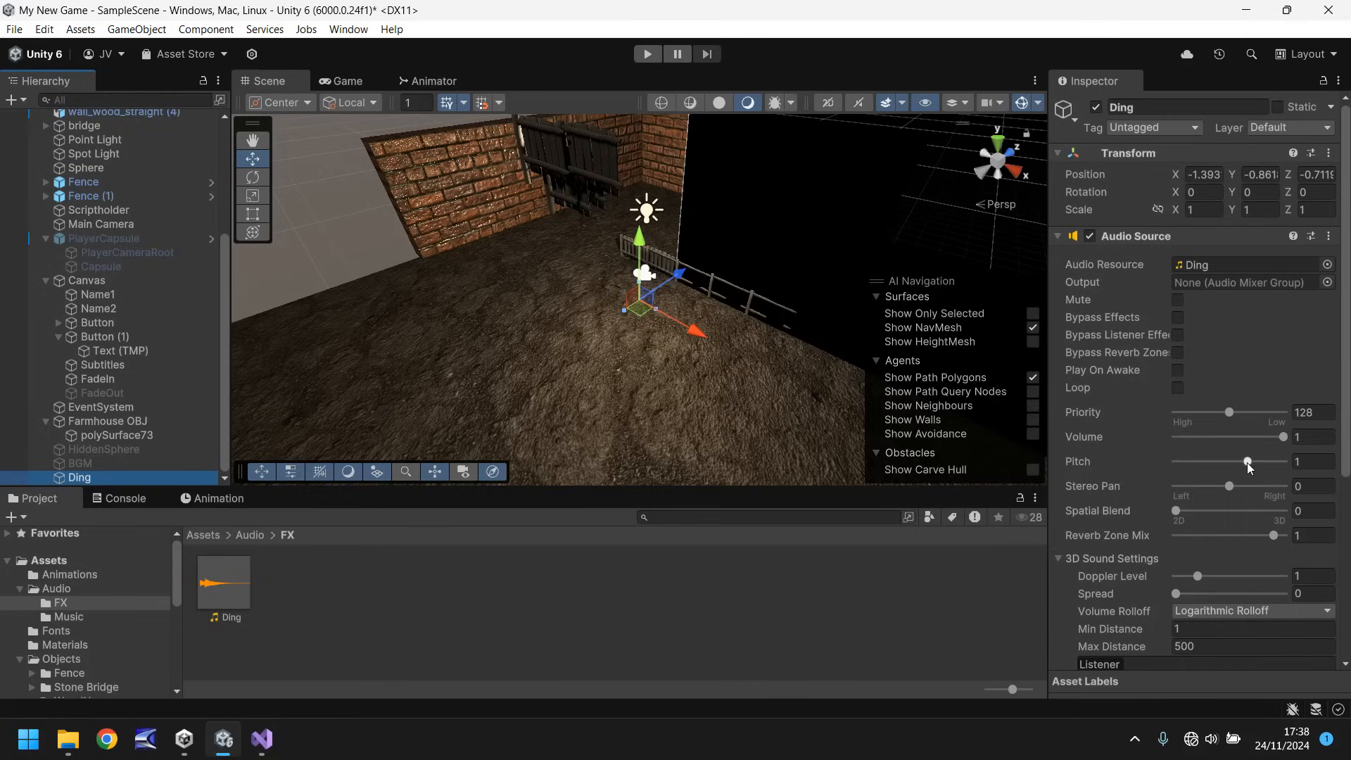
left_click_drag(1248, 463, 1256, 463)
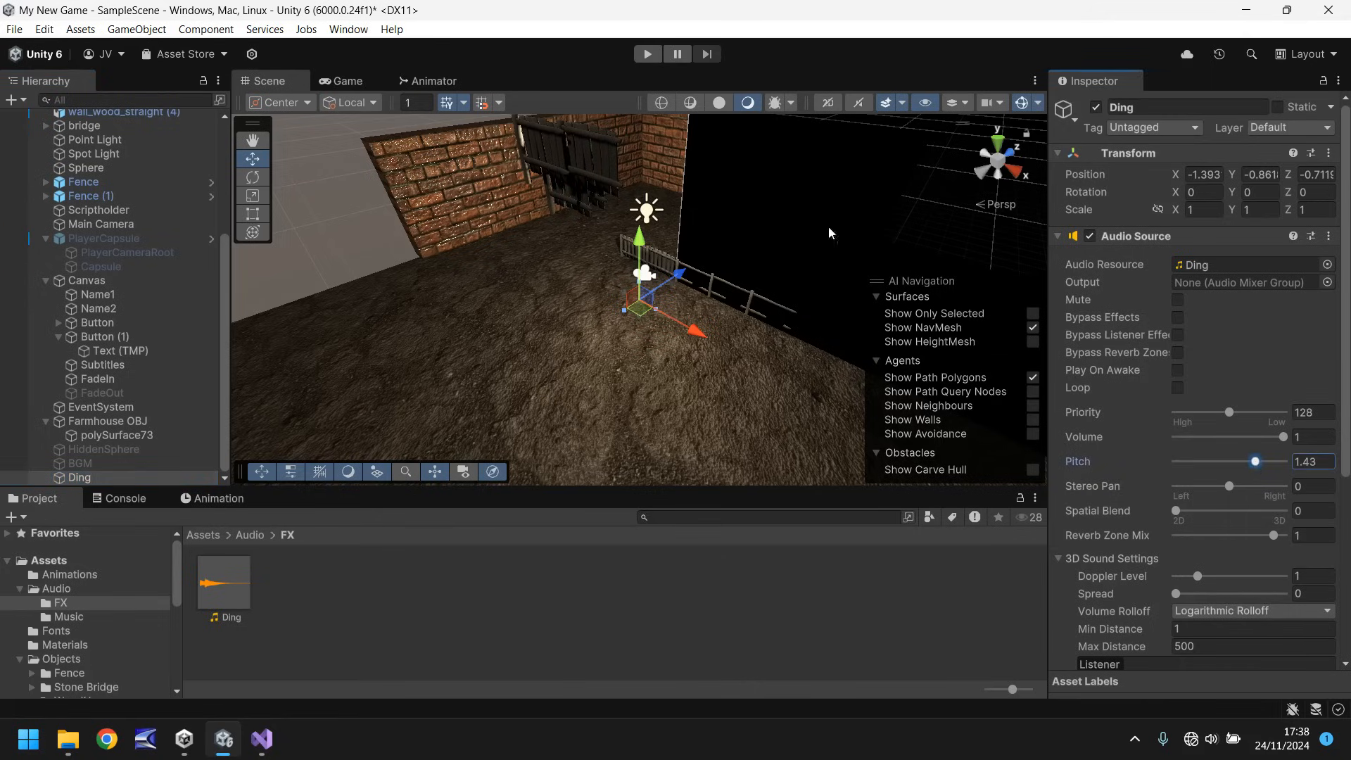
left_click(644, 54)
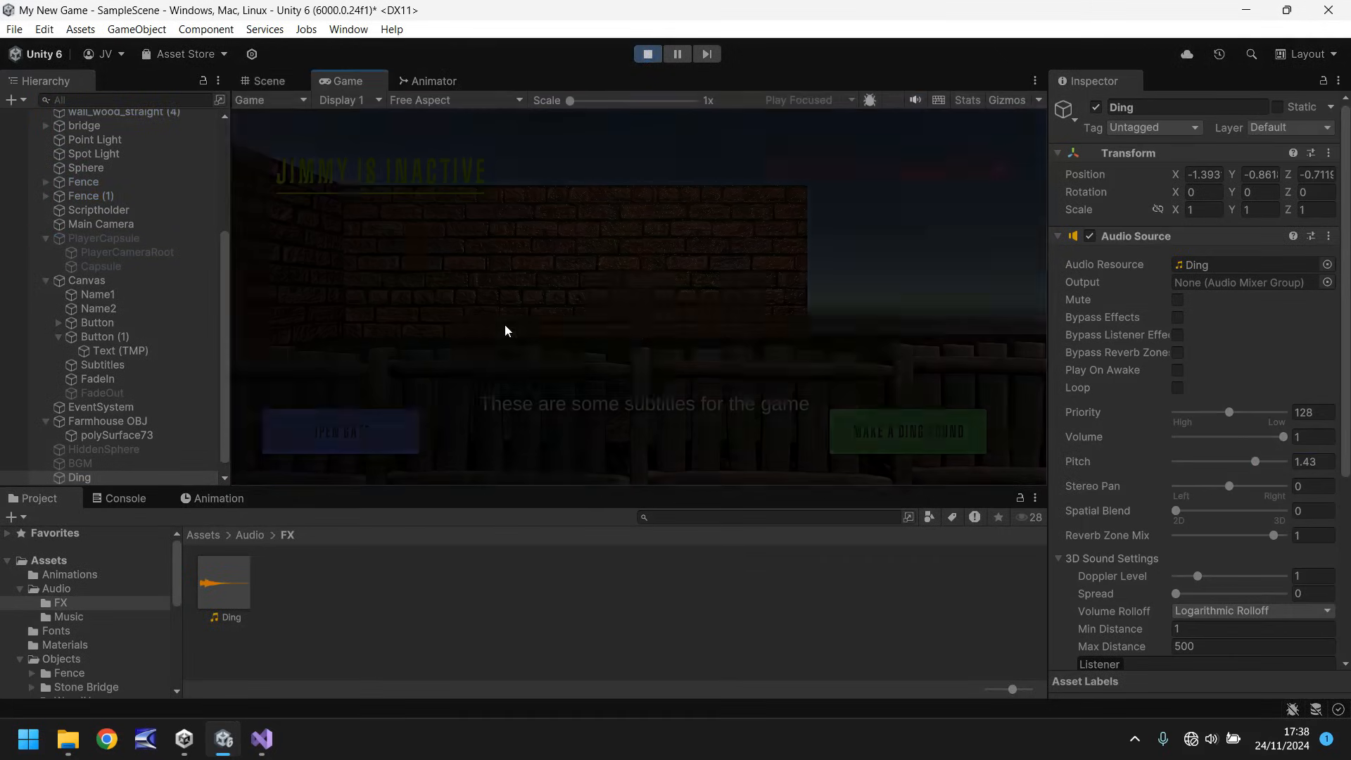
left_click(914, 431)
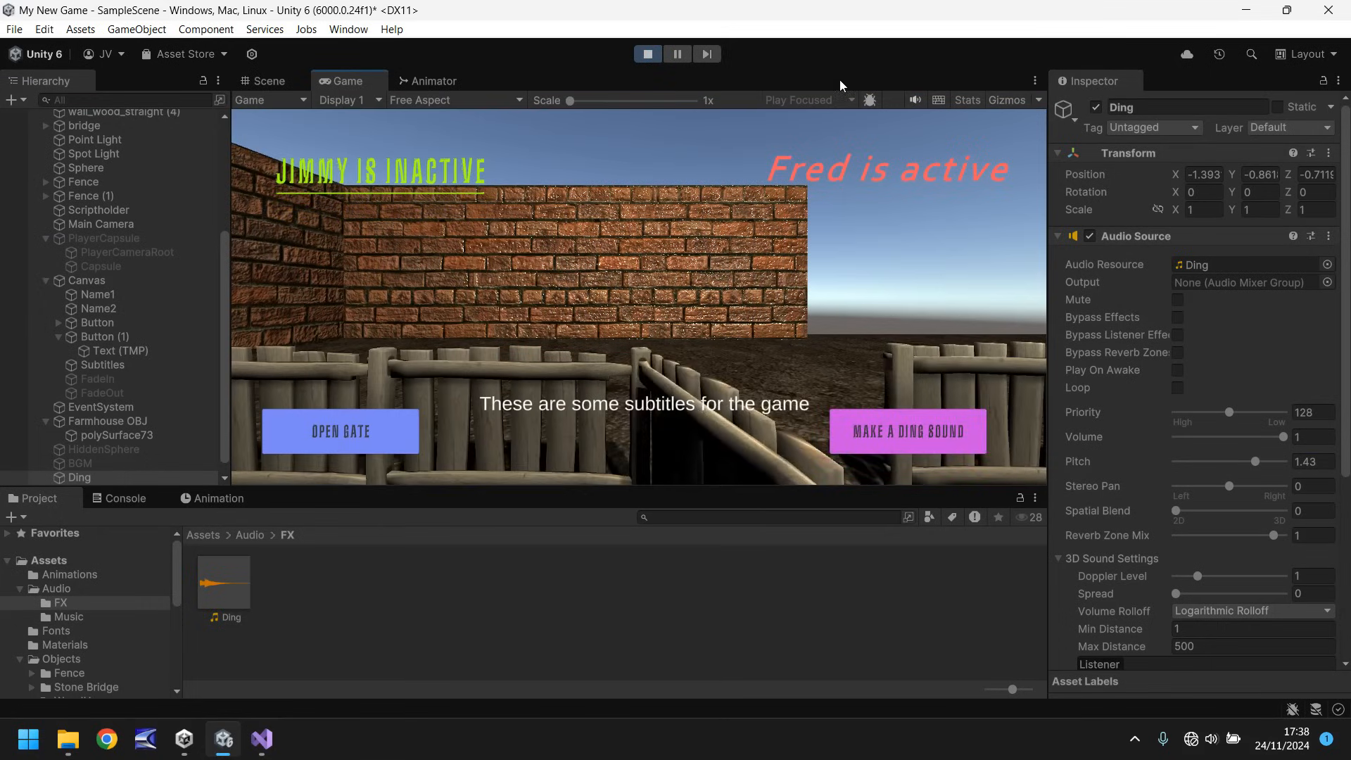
key("ctrl+p")
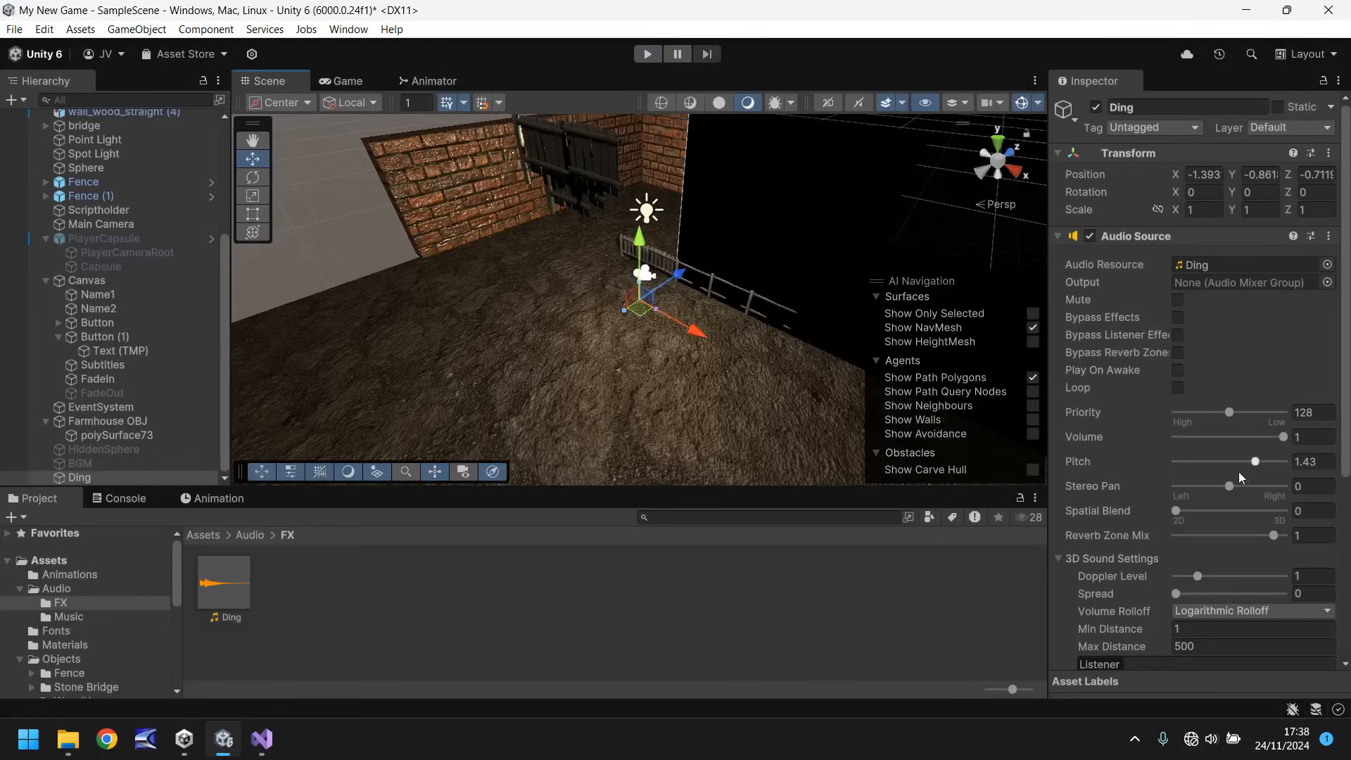
Lower the Ding audio source's pitch to 0.57 and play-test the Make A Ding Sound button with it.
left_click_drag(1239, 469, 1240, 462)
left_click(647, 55)
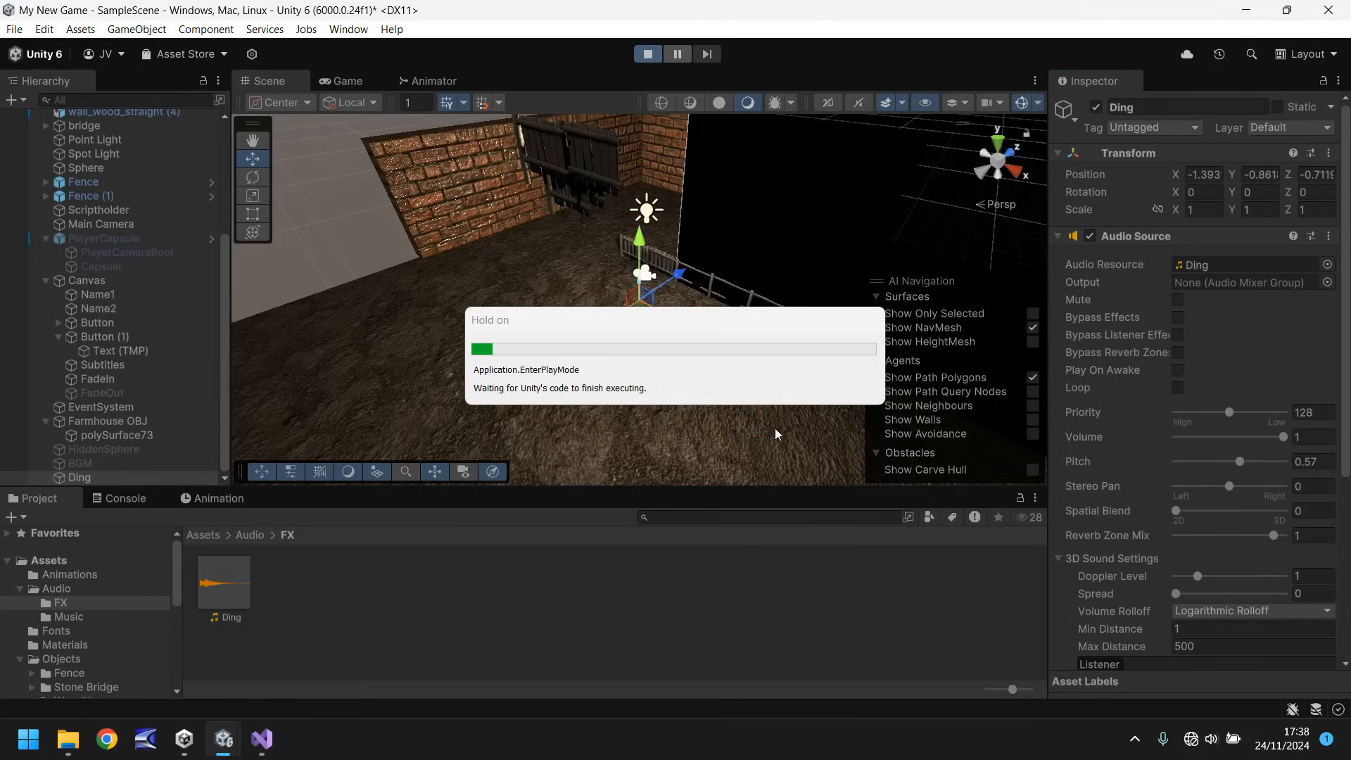
left_click(877, 442)
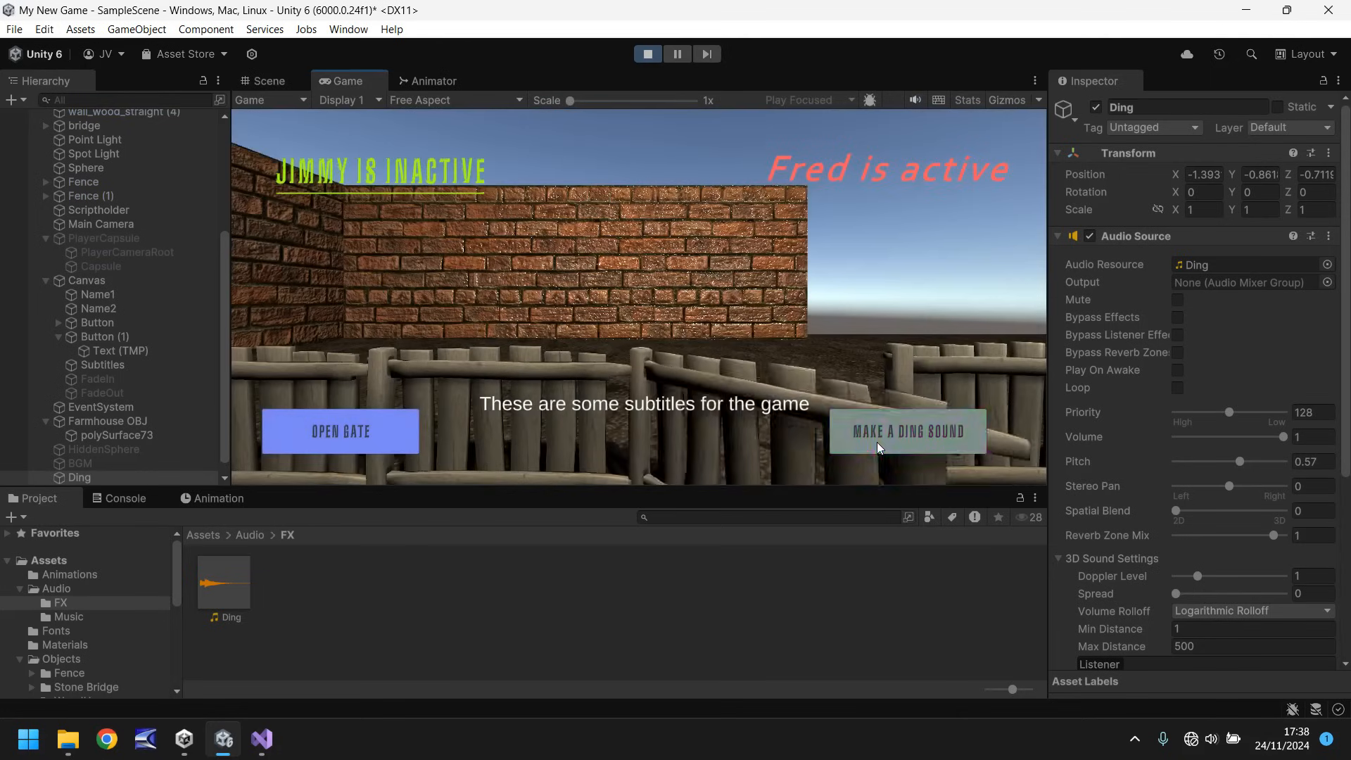
left_click(877, 442)
key("ctrl+p")
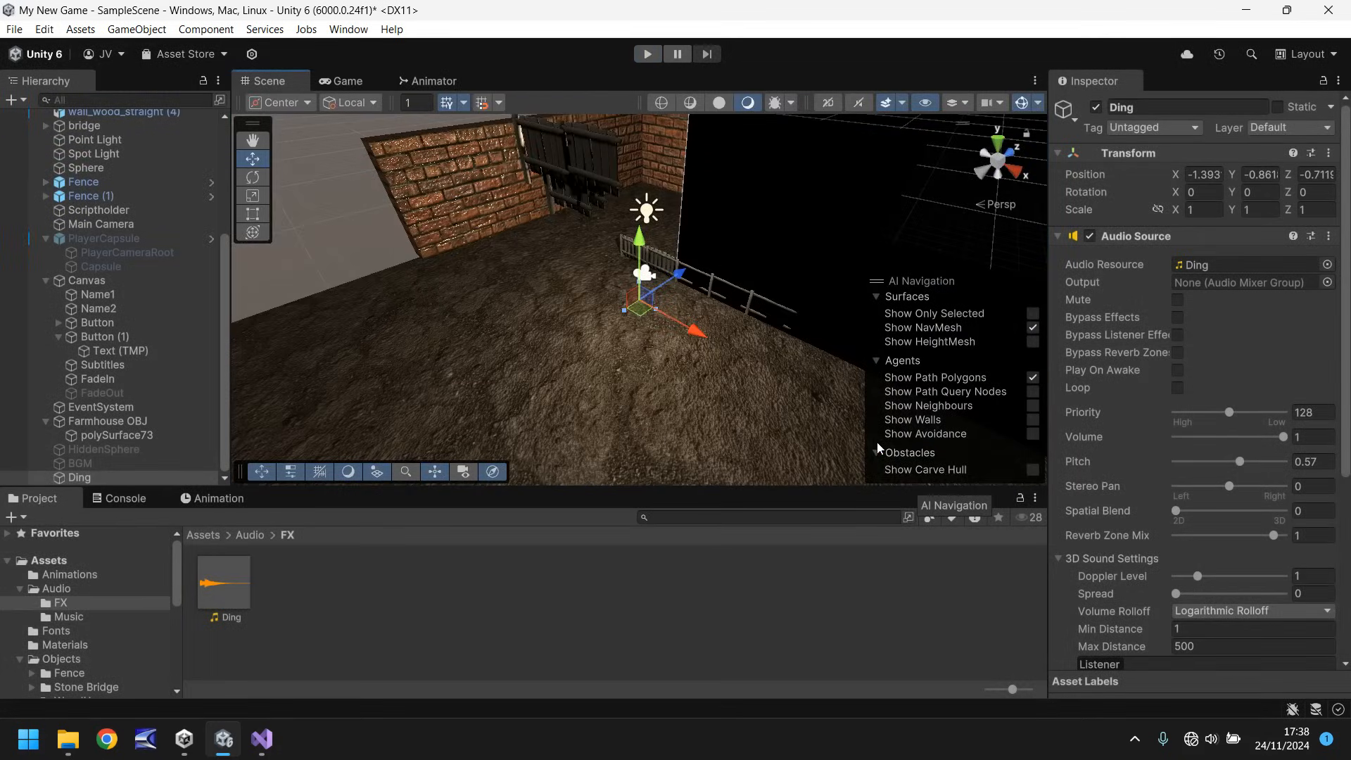
Reopen the Ding object's Audio Source settings.
left_click(379, 610)
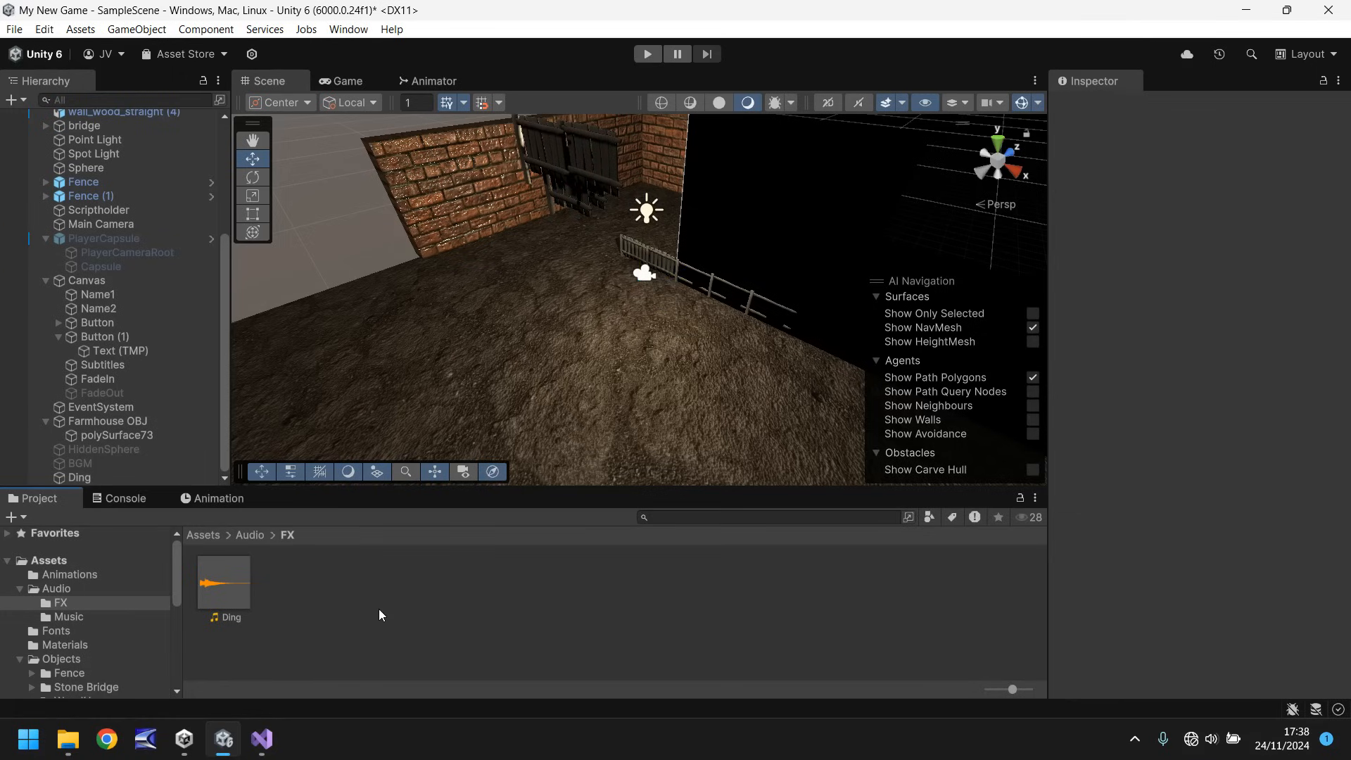
left_click(103, 475)
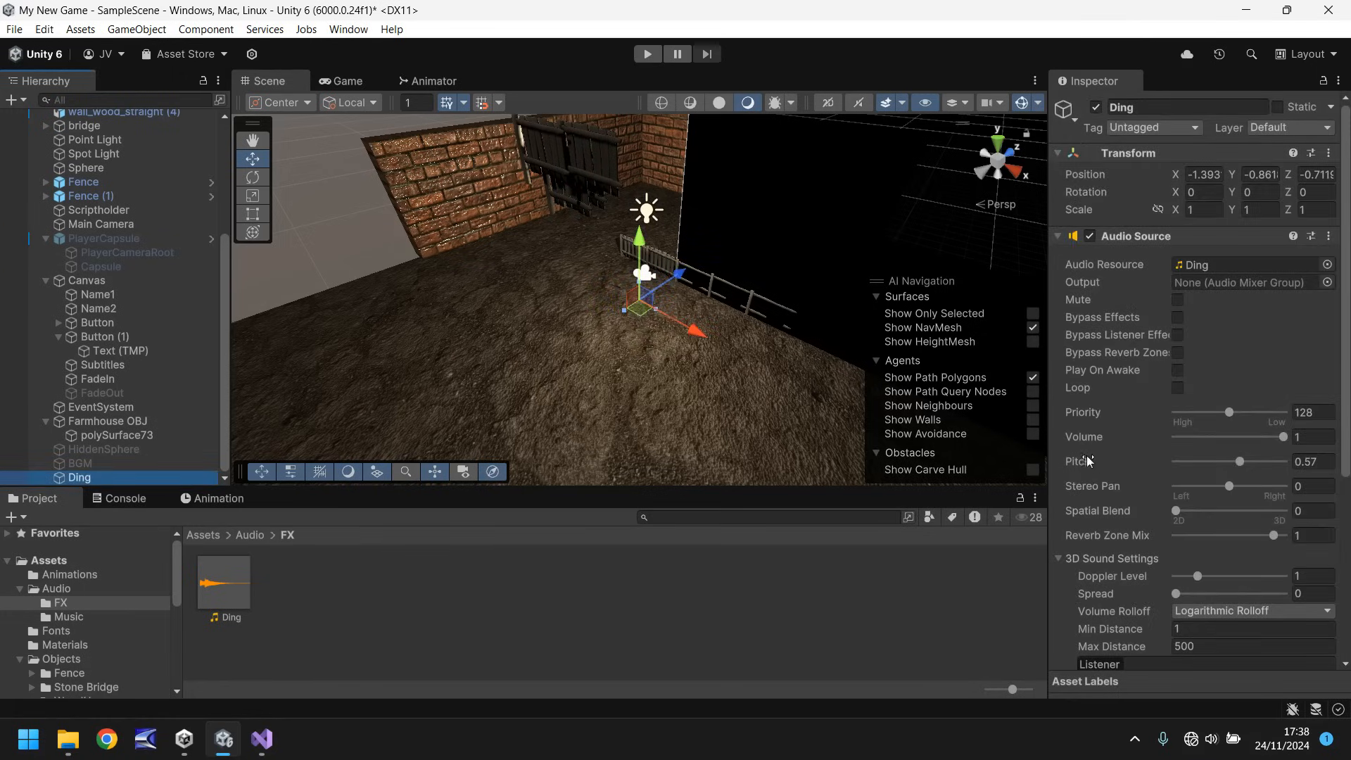